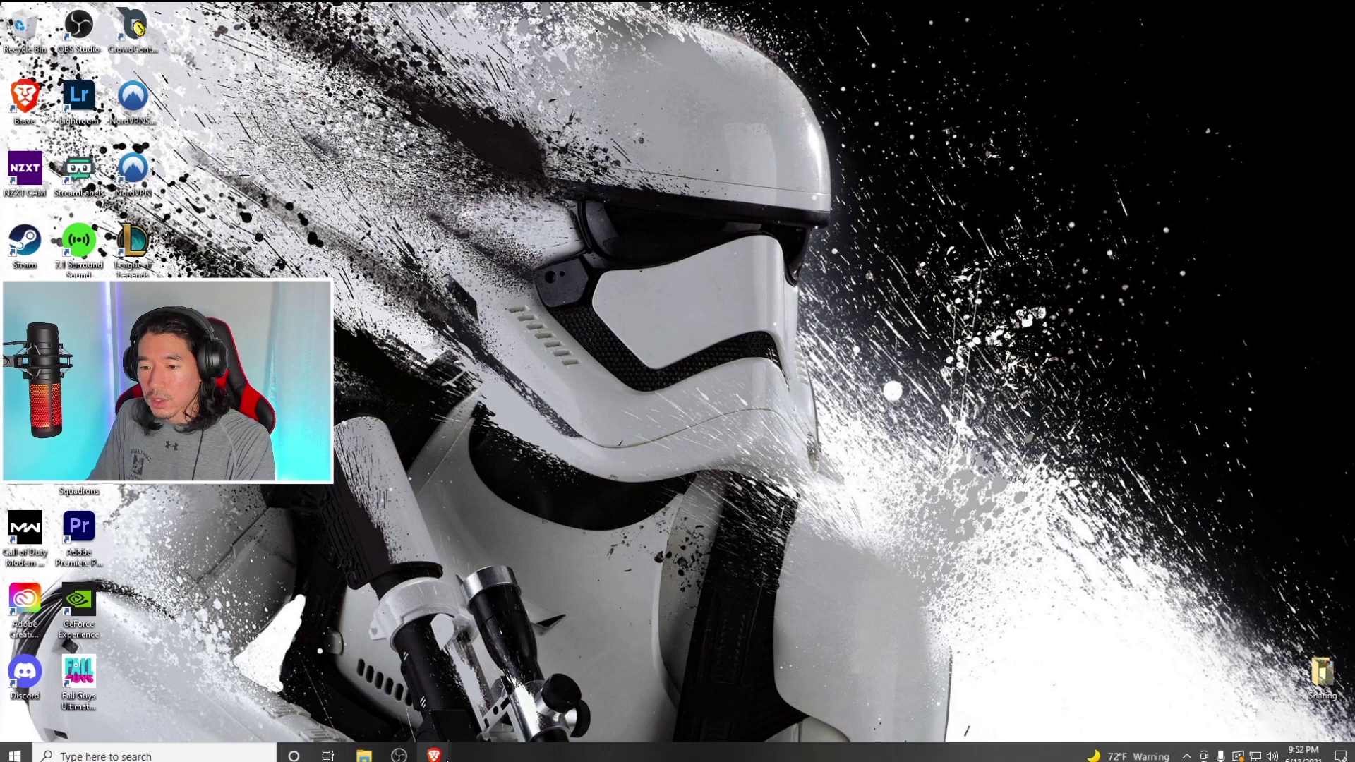
# Step: Bring the x360ce.com page forward in Brave and search Windows for 'system'
pyautogui.moveTo(433, 753)
pyautogui.click(477, 712)
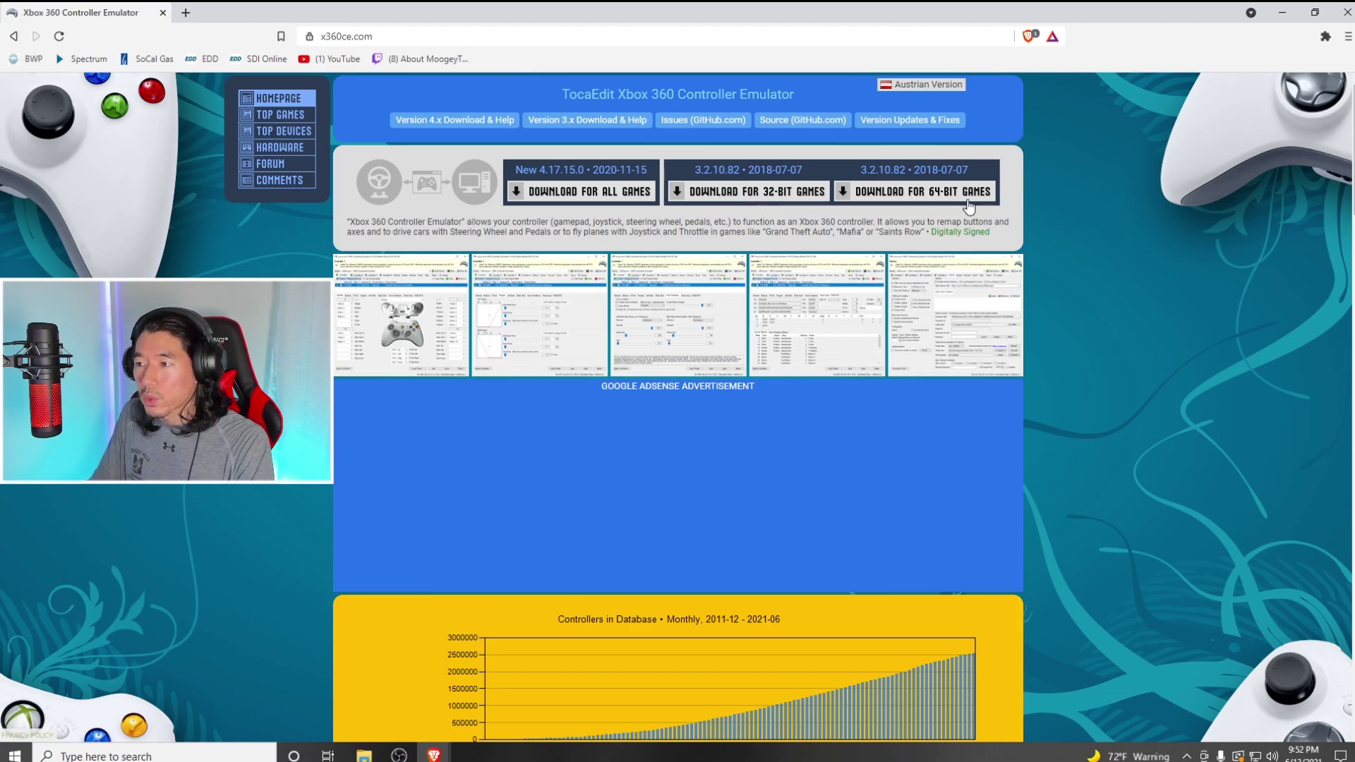
pyautogui.click(270, 756)
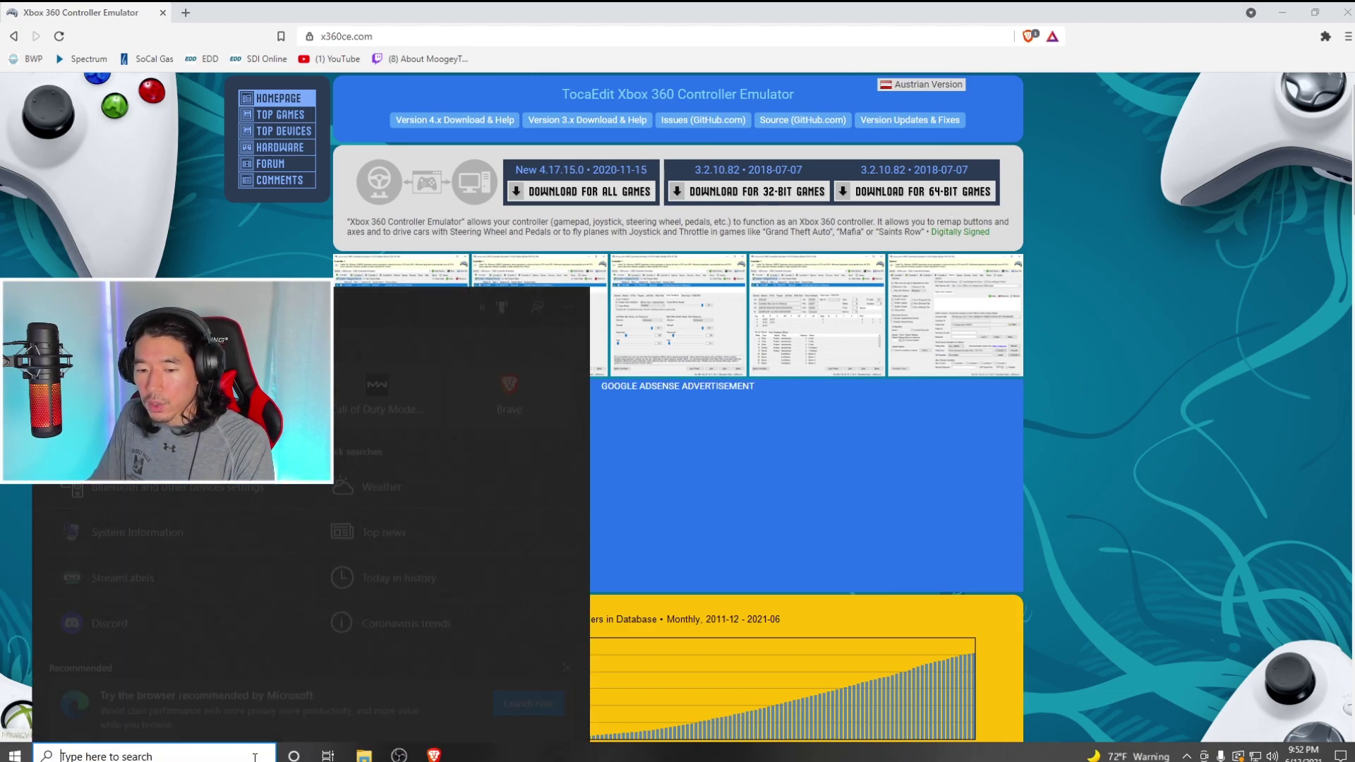
pyautogui.write('system')
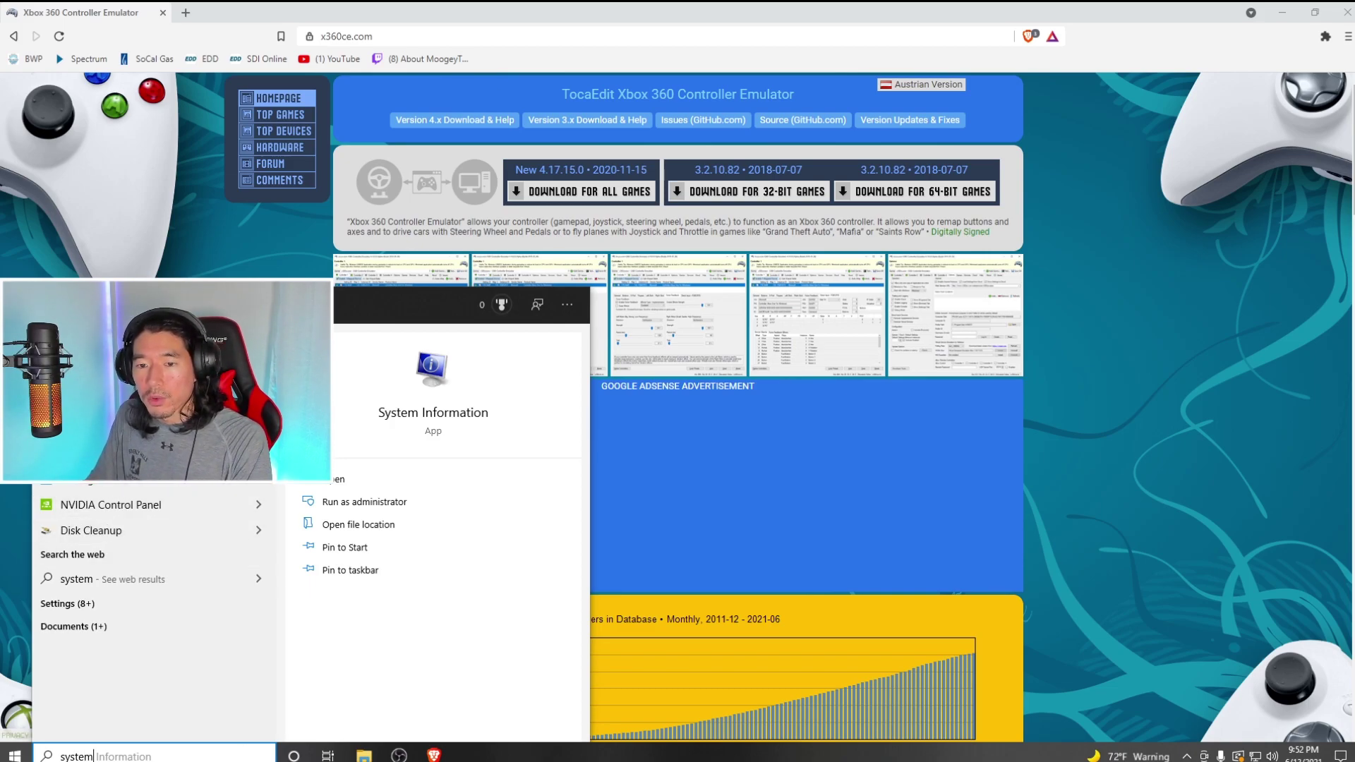
# Step: Open System Information, confirm the x64-based PC system type, and close it
pyautogui.press('Return')
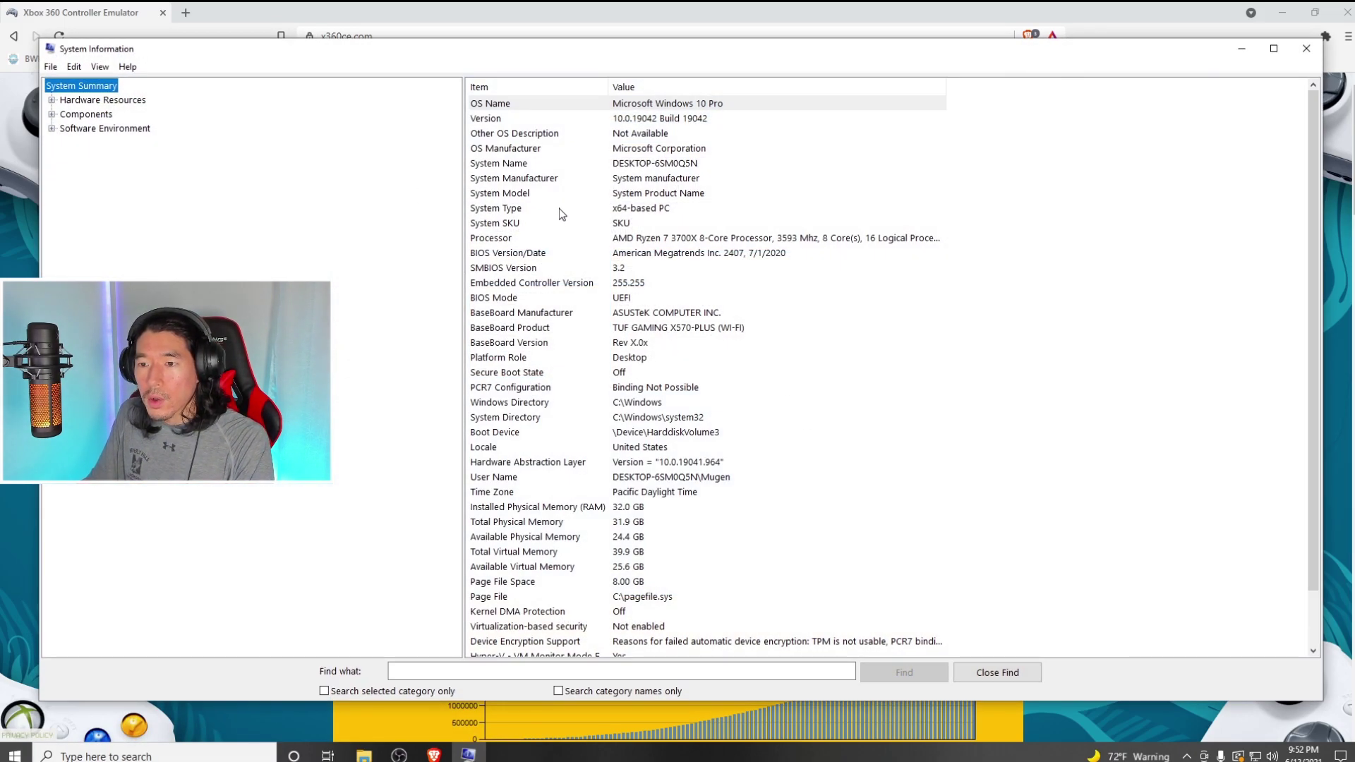
pyautogui.click(493, 209)
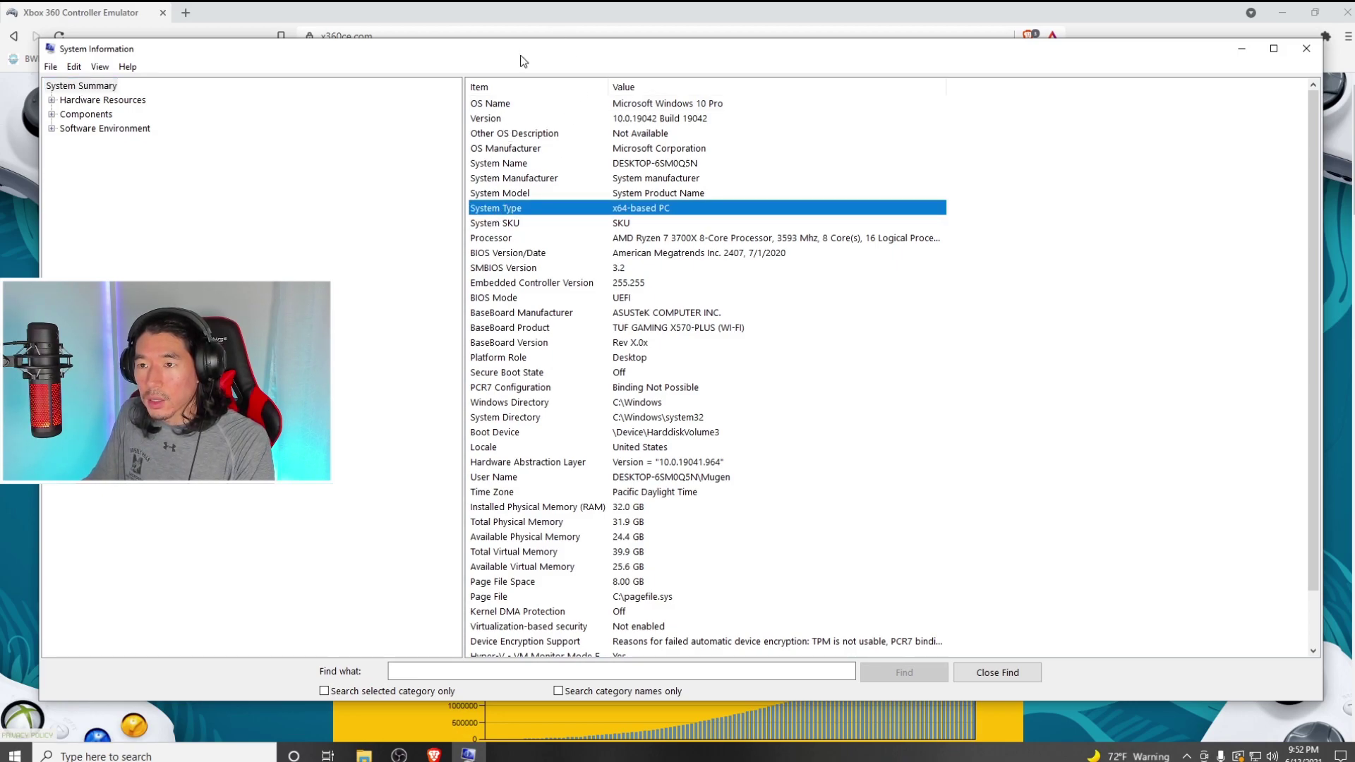
pyautogui.moveTo(515, 56); pyautogui.dragTo(610, 89)
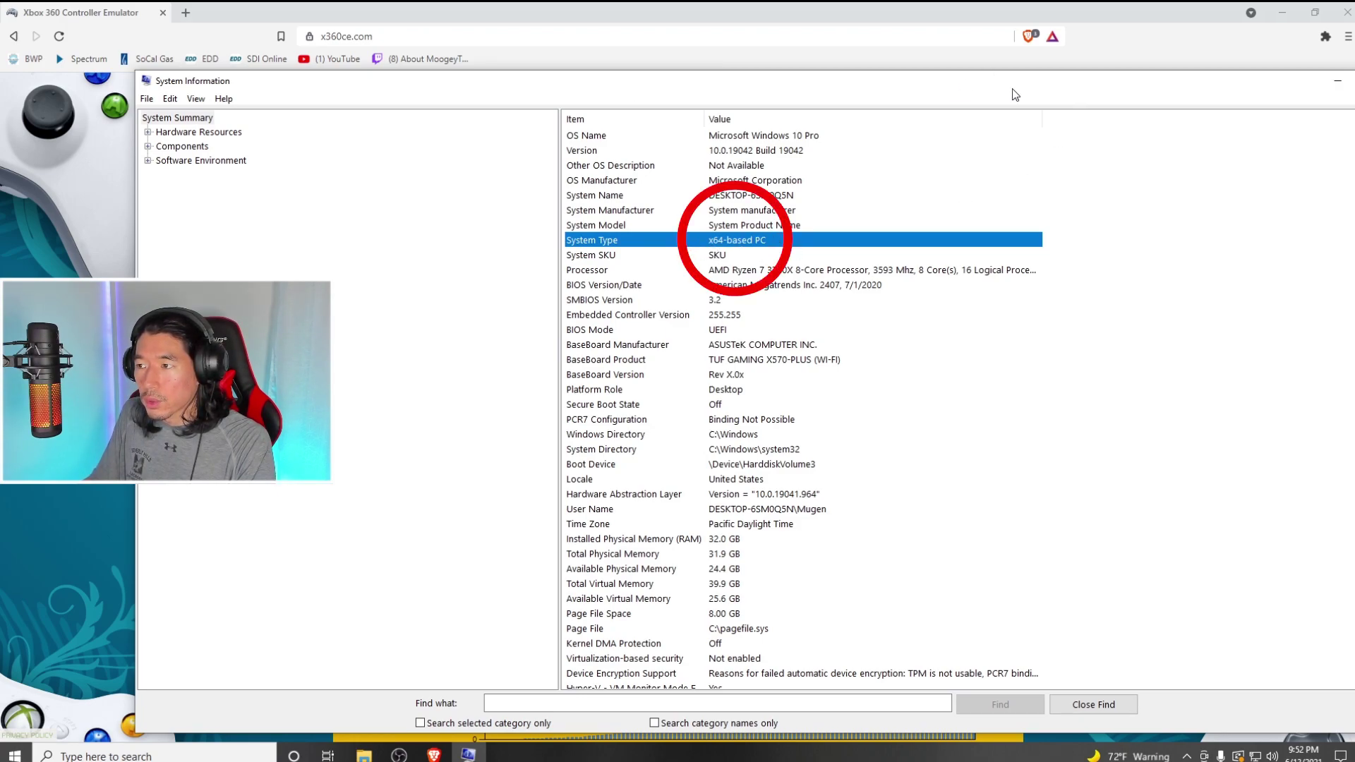
pyautogui.moveTo(1047, 89); pyautogui.dragTo(895, 84)
pyautogui.click(1253, 76)
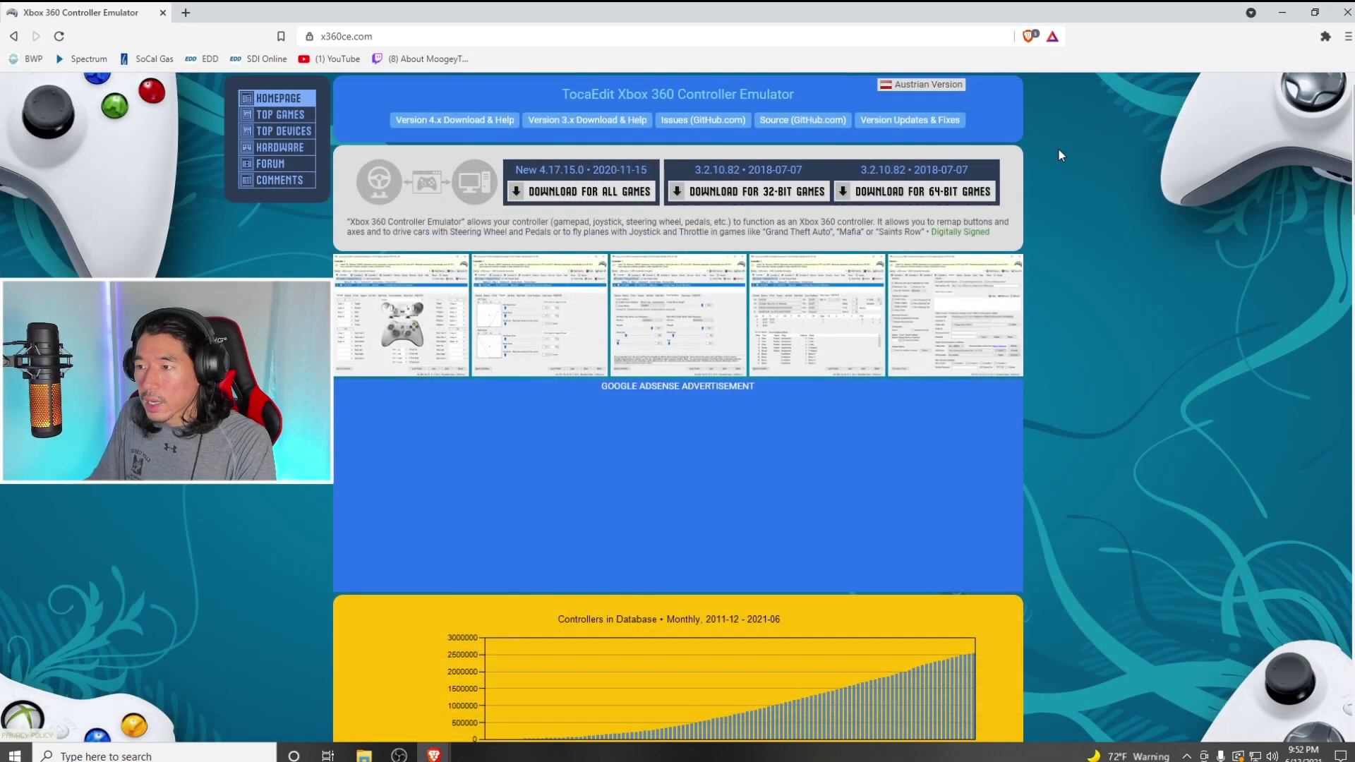
# Step: Save the 64-bit x360ce zip to Downloads and minimize Brave
pyautogui.click(927, 197)
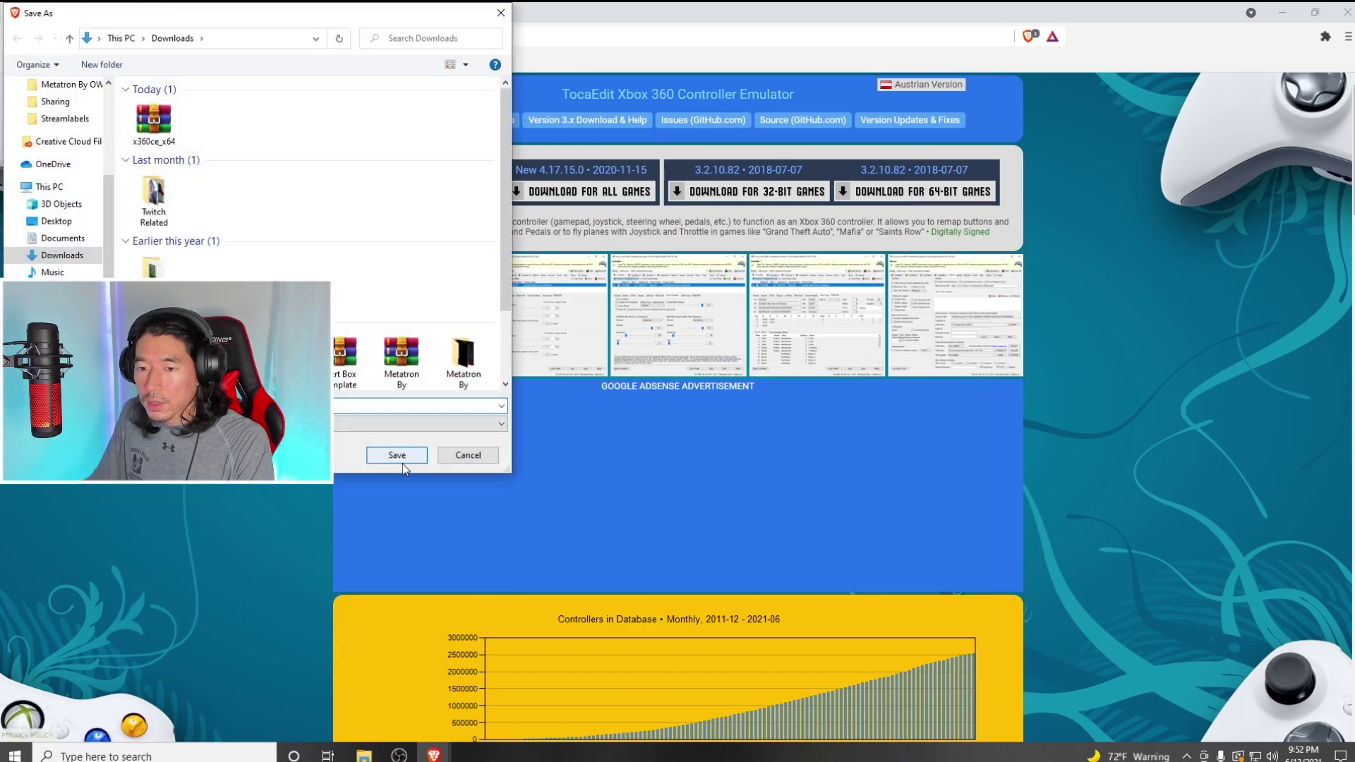
pyautogui.click(397, 456)
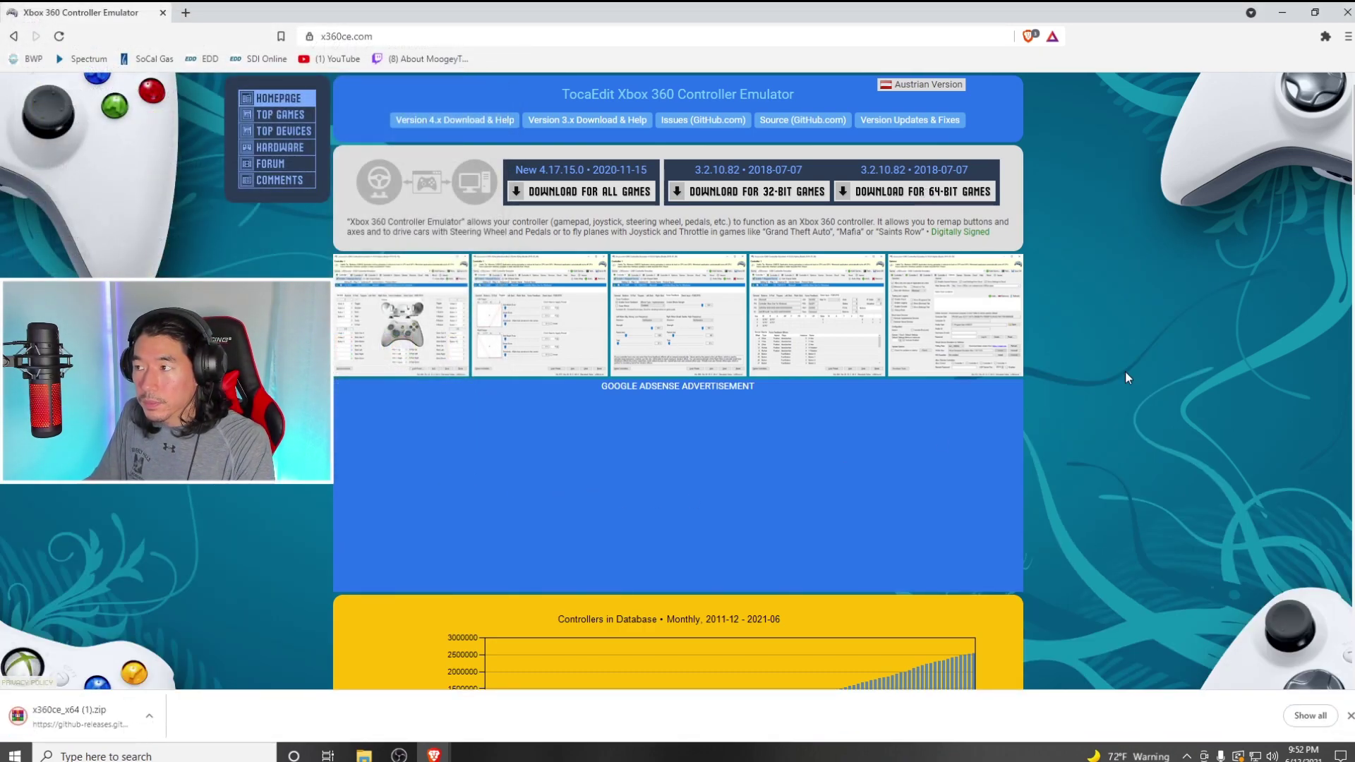
pyautogui.click(1289, 13)
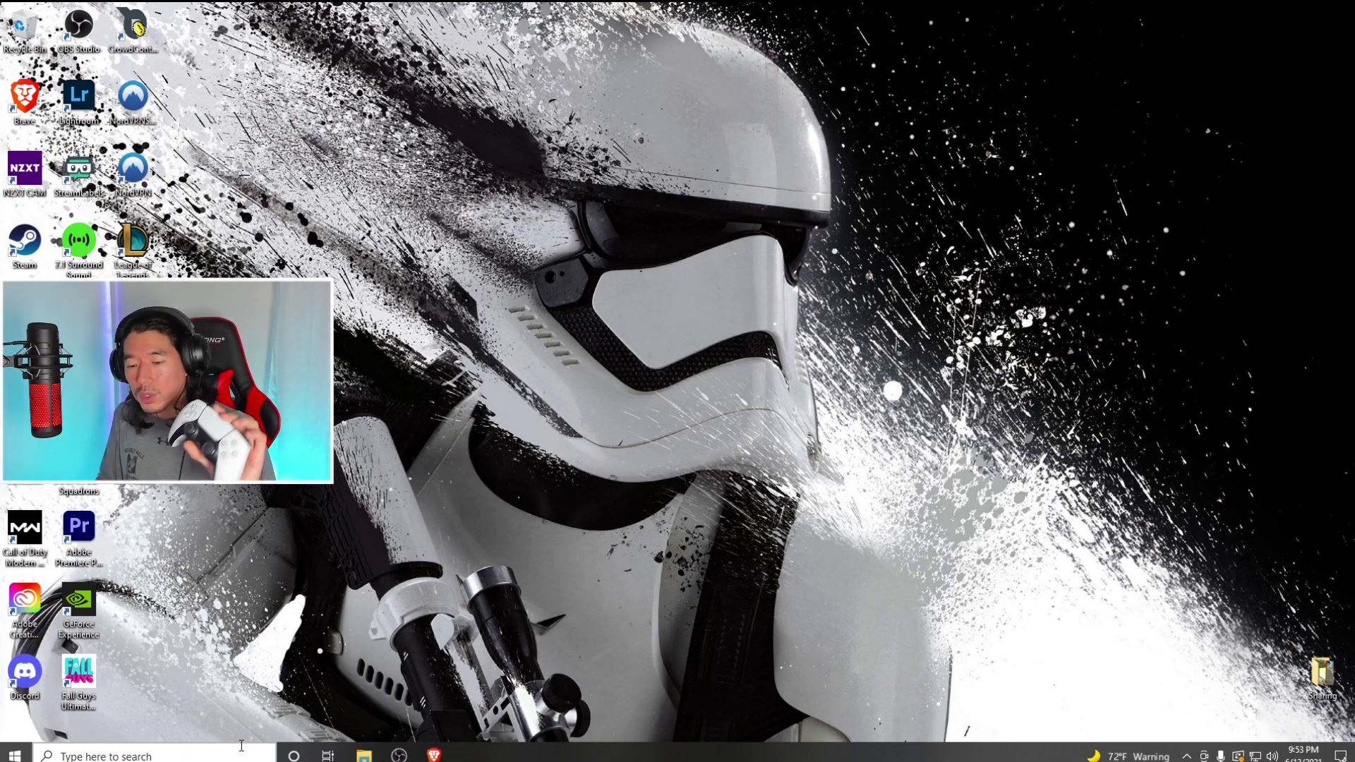
# Step: Open Bluetooth & other devices settings from a 'bluetooth' search and begin adding a device
pyautogui.click(200, 746)
pyautogui.write('blue')
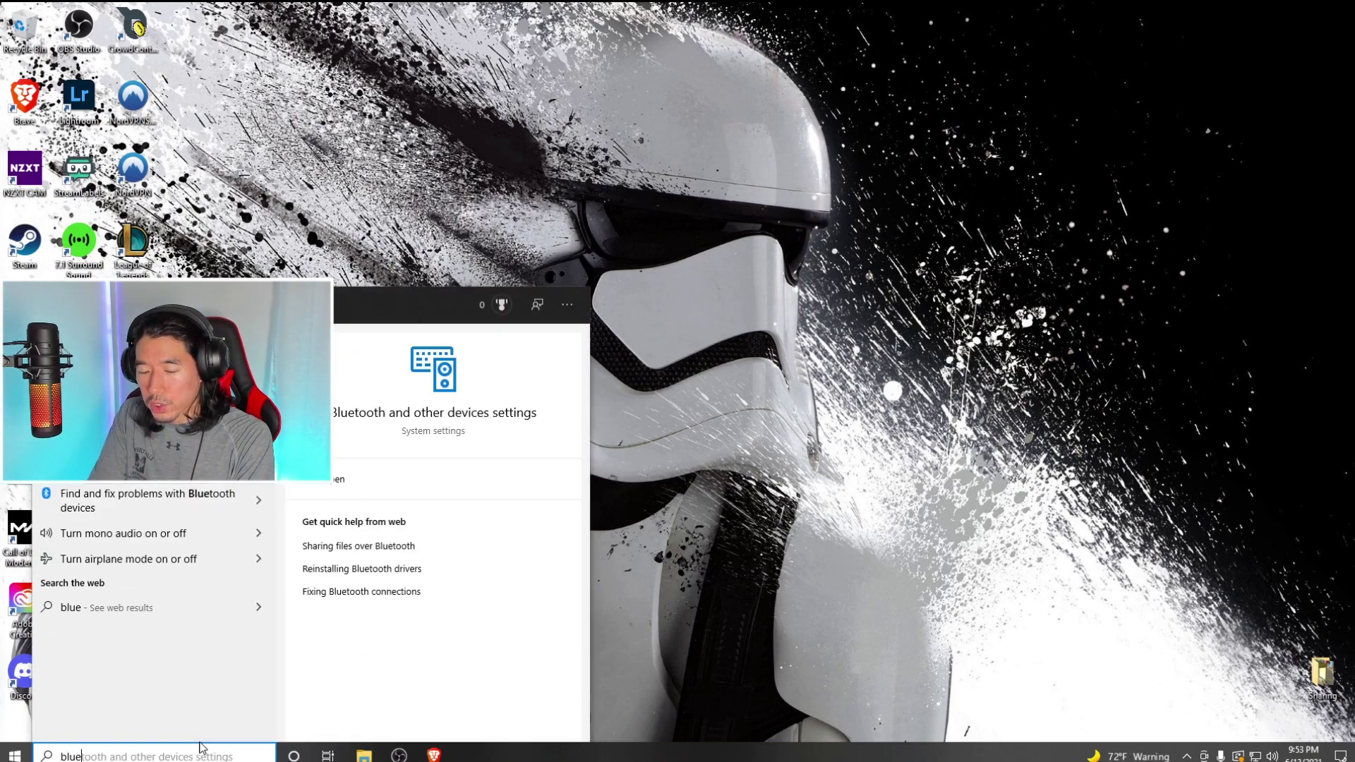
pyautogui.write('tooth')
pyautogui.press('Return')
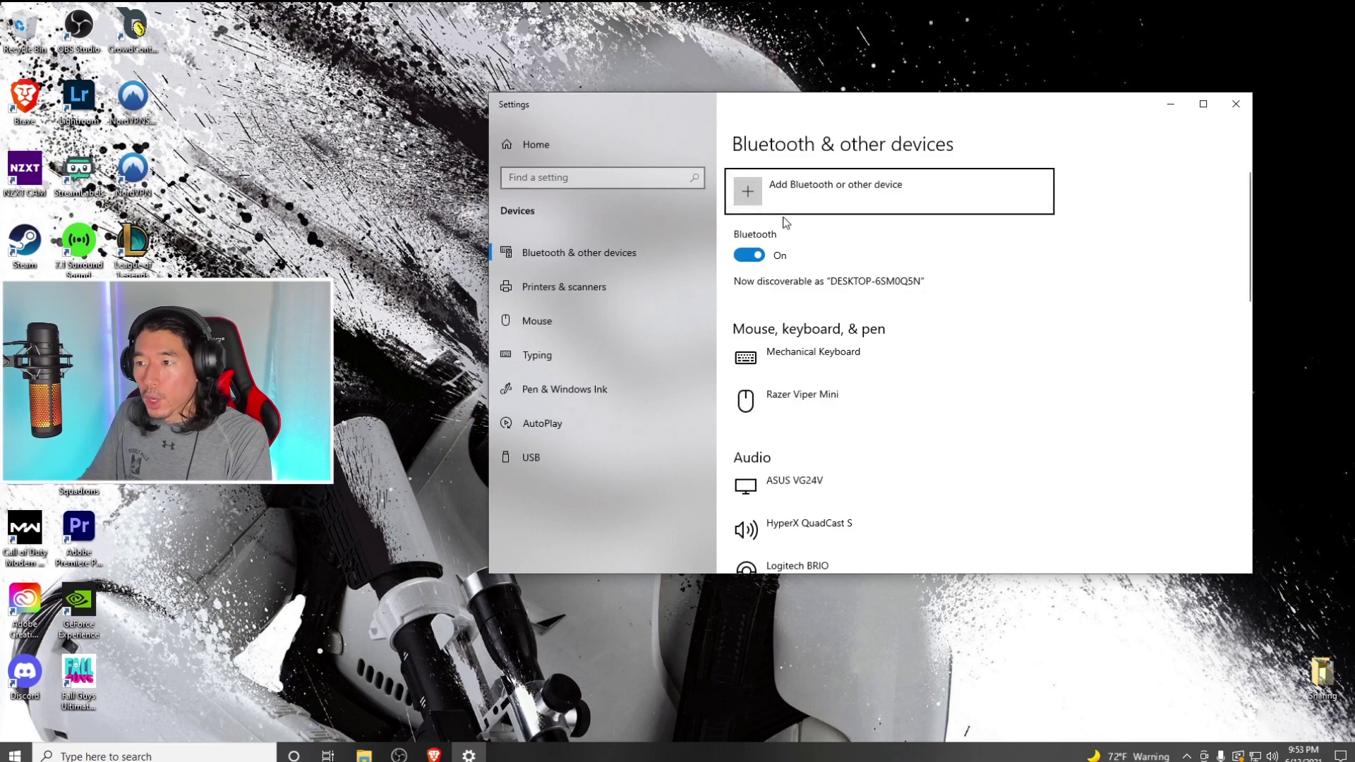
pyautogui.moveTo(794, 101); pyautogui.dragTo(788, 121)
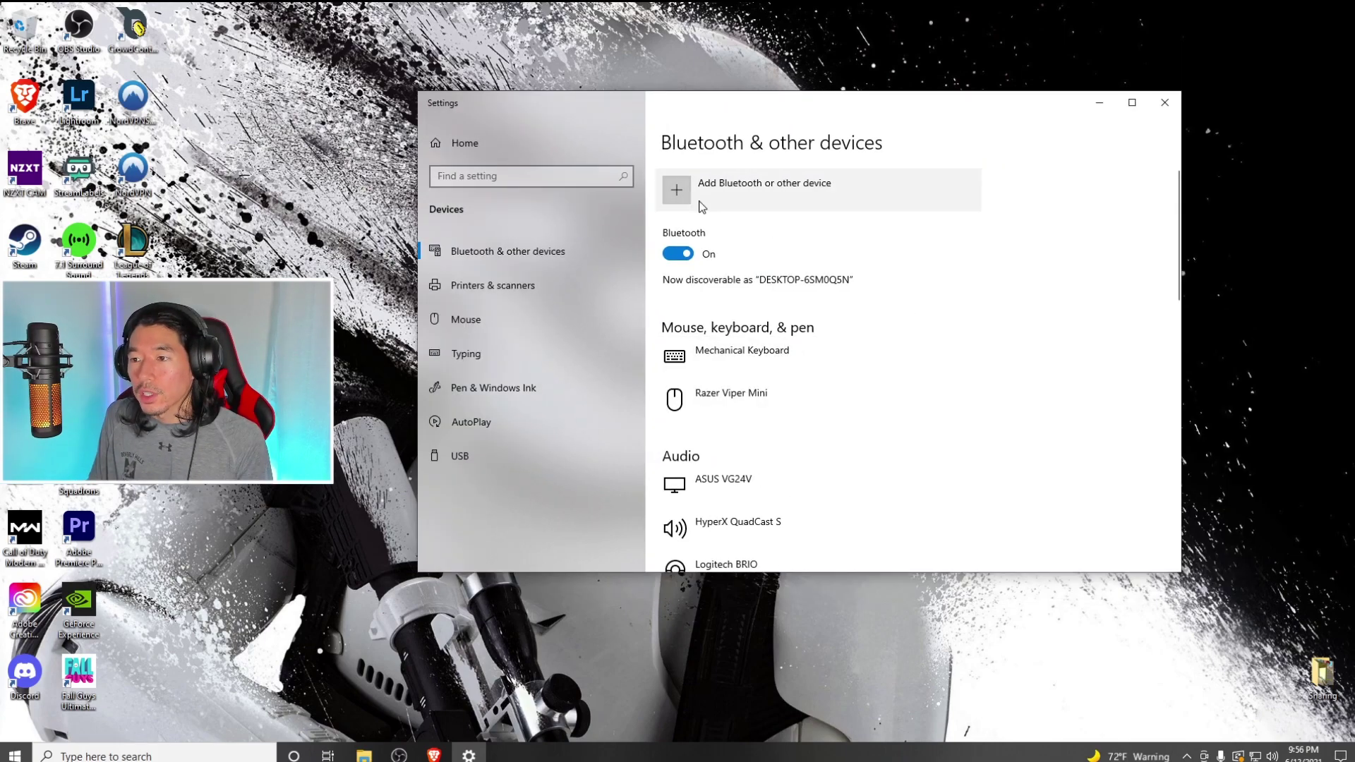
pyautogui.click(698, 203)
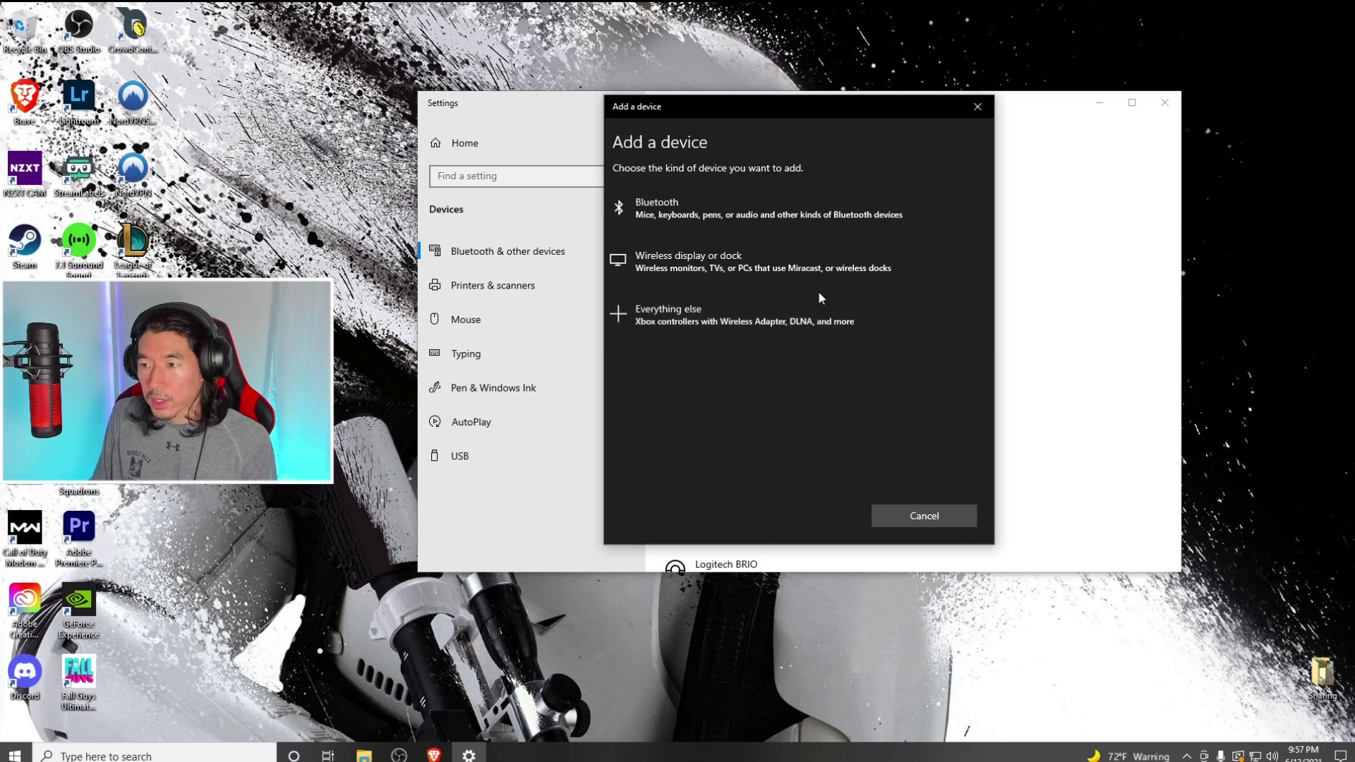
# Step: Pair the Wireless Controller over Bluetooth and close the Add a device dialog
pyautogui.click(883, 221)
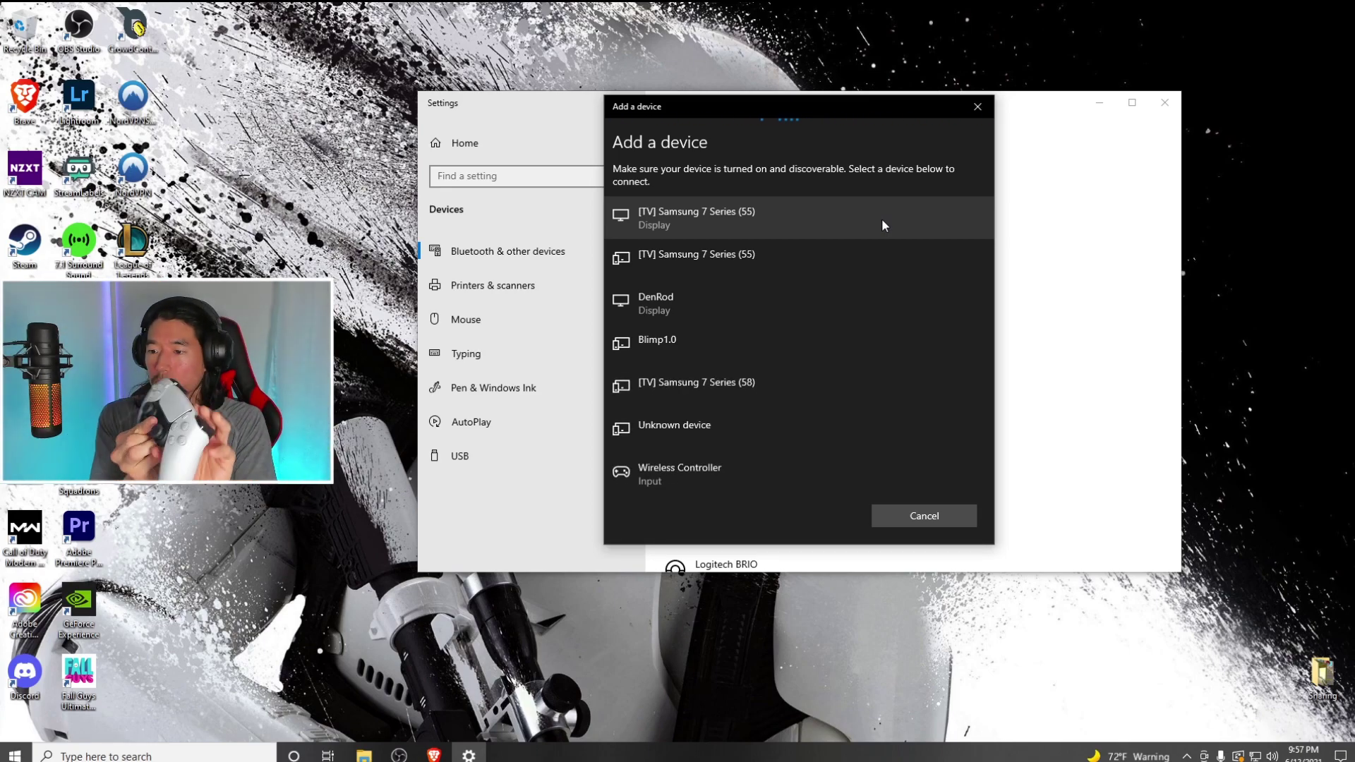
pyautogui.click(847, 490)
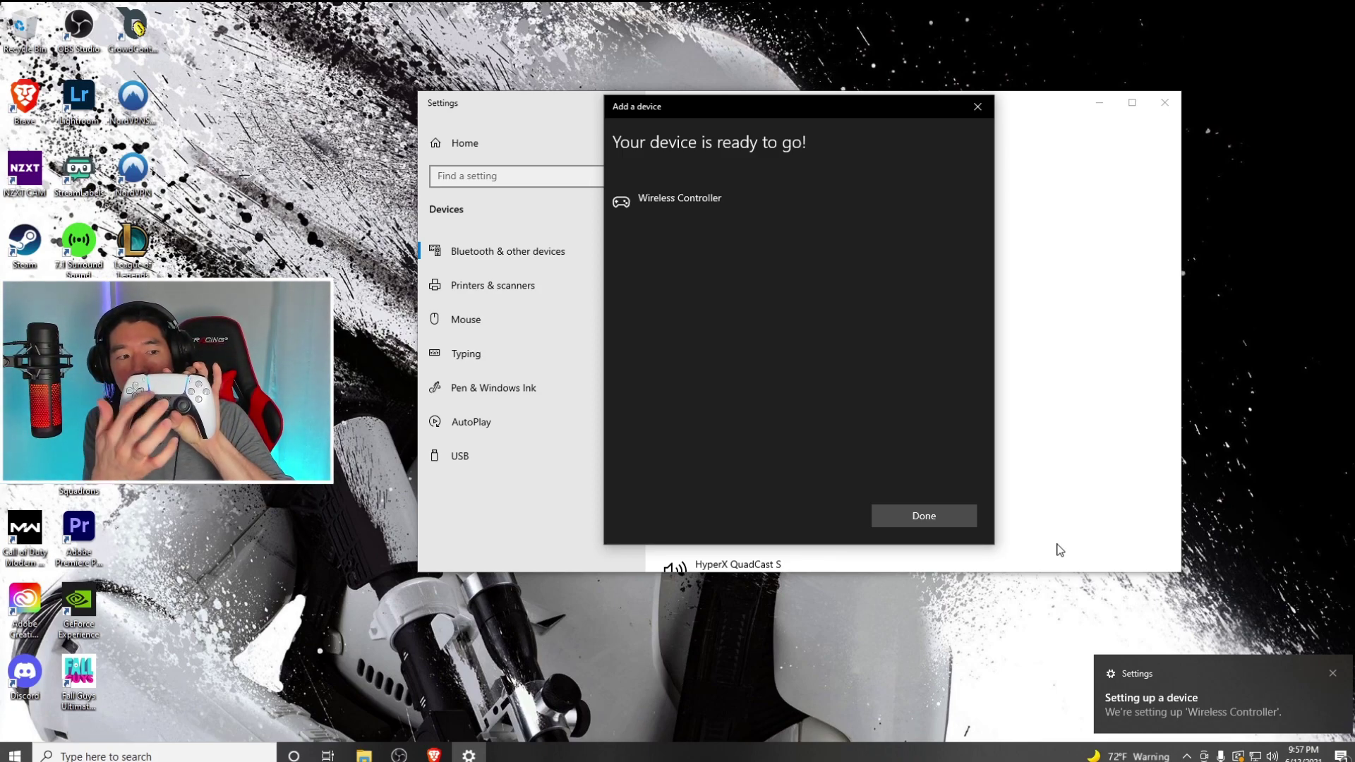
pyautogui.click(941, 515)
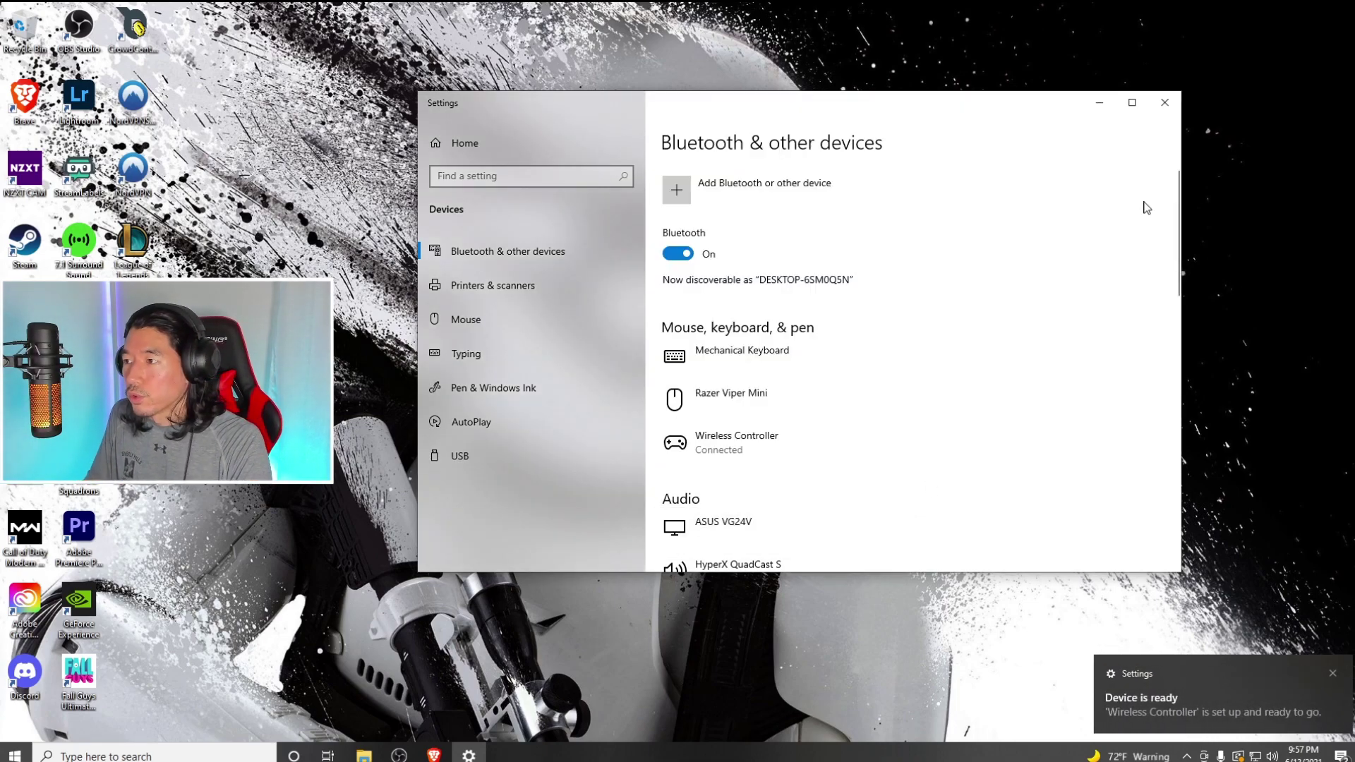
# Step: Close Settings and open x360ce_x64 (1).zip from Brave's downloads in WinRAR, snapped right
pyautogui.click(1164, 103)
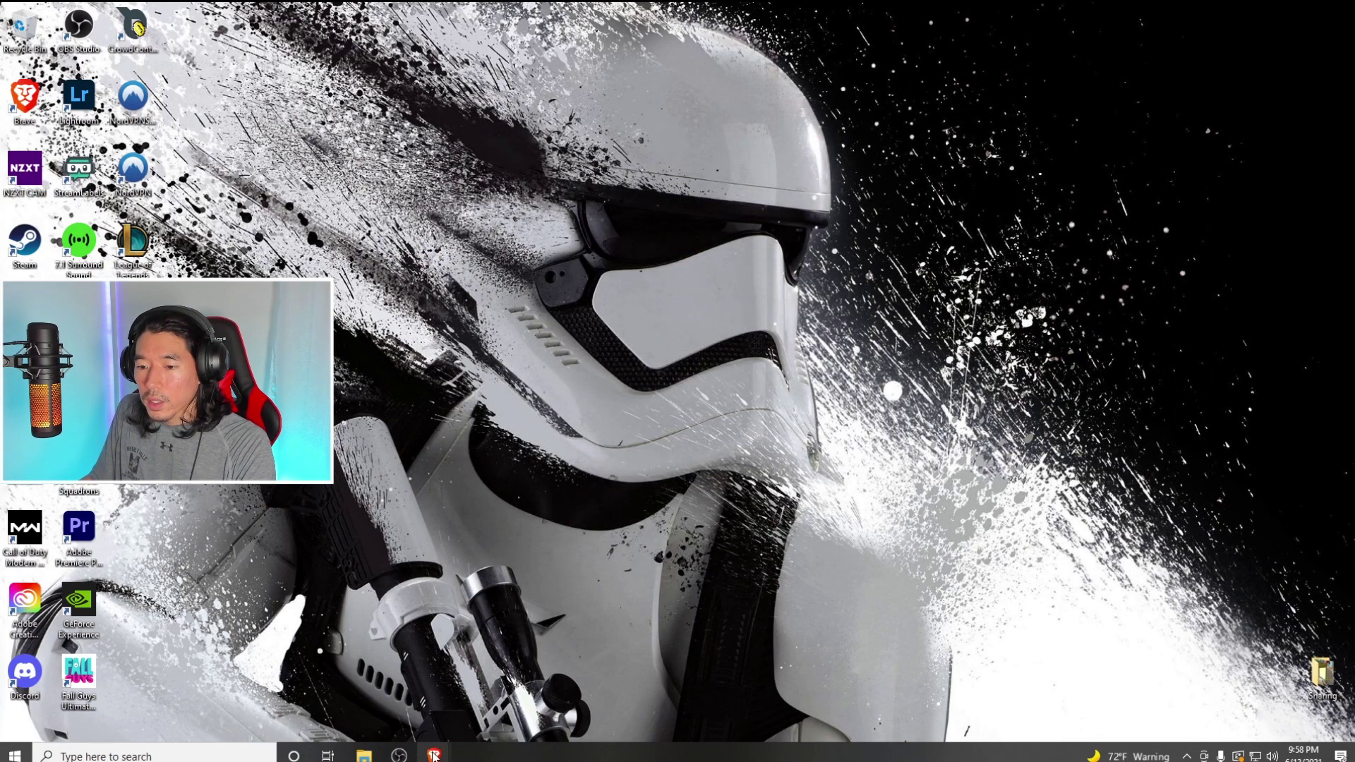
pyautogui.moveTo(433, 753)
pyautogui.click(493, 690)
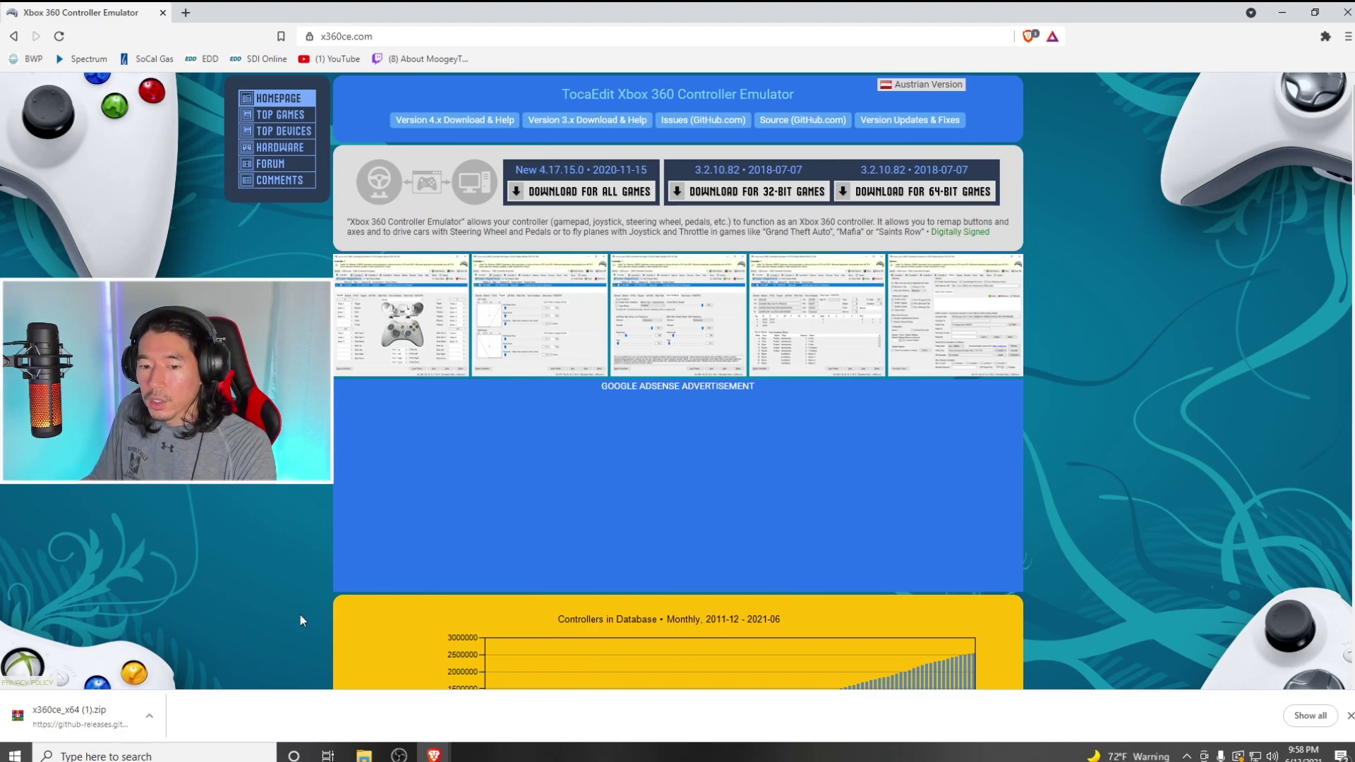
pyautogui.click(79, 718)
pyautogui.moveTo(224, 147); pyautogui.dragTo(1351, 283)
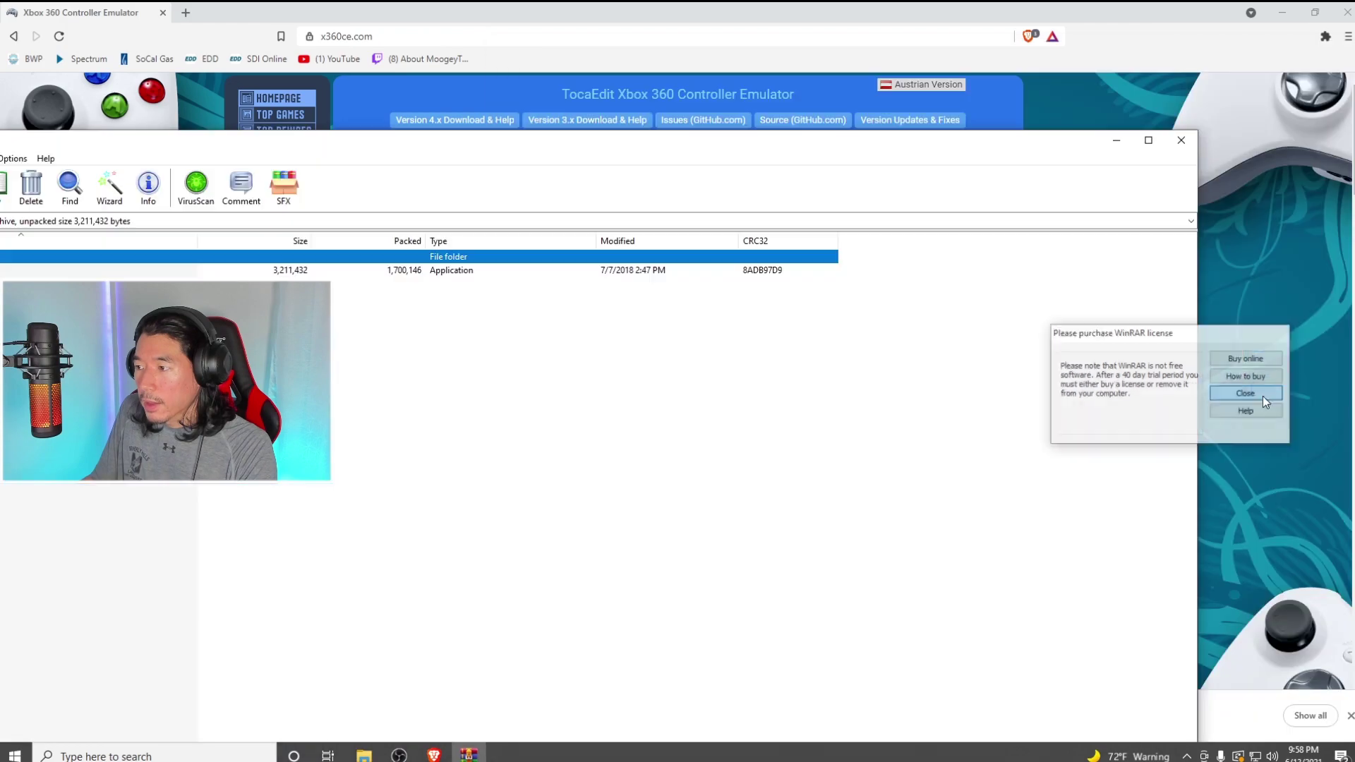
# Step: Dismiss the WinRAR licence reminder, minimize Brave, and select x360ce_x64.exe in the archive
pyautogui.click(1264, 396)
pyautogui.click(1278, 20)
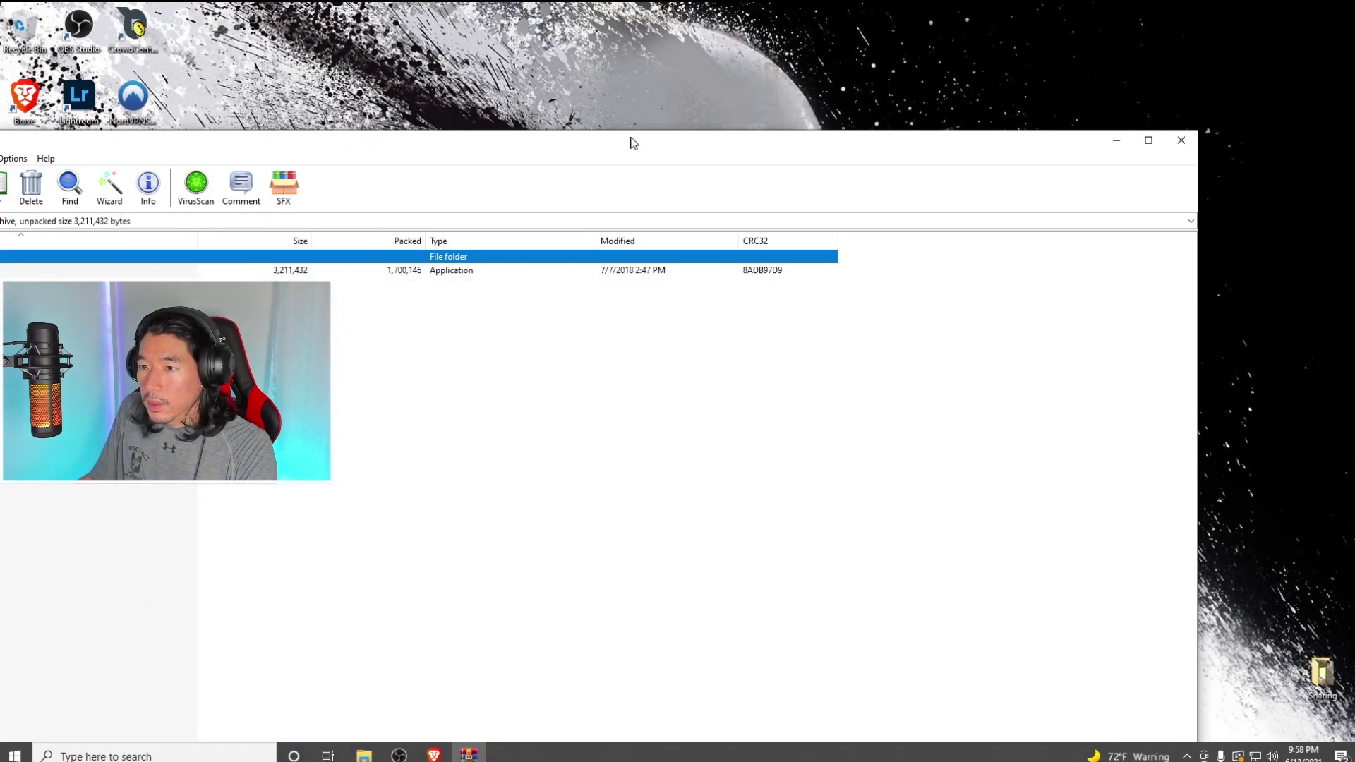
pyautogui.moveTo(589, 144); pyautogui.dragTo(1154, 113)
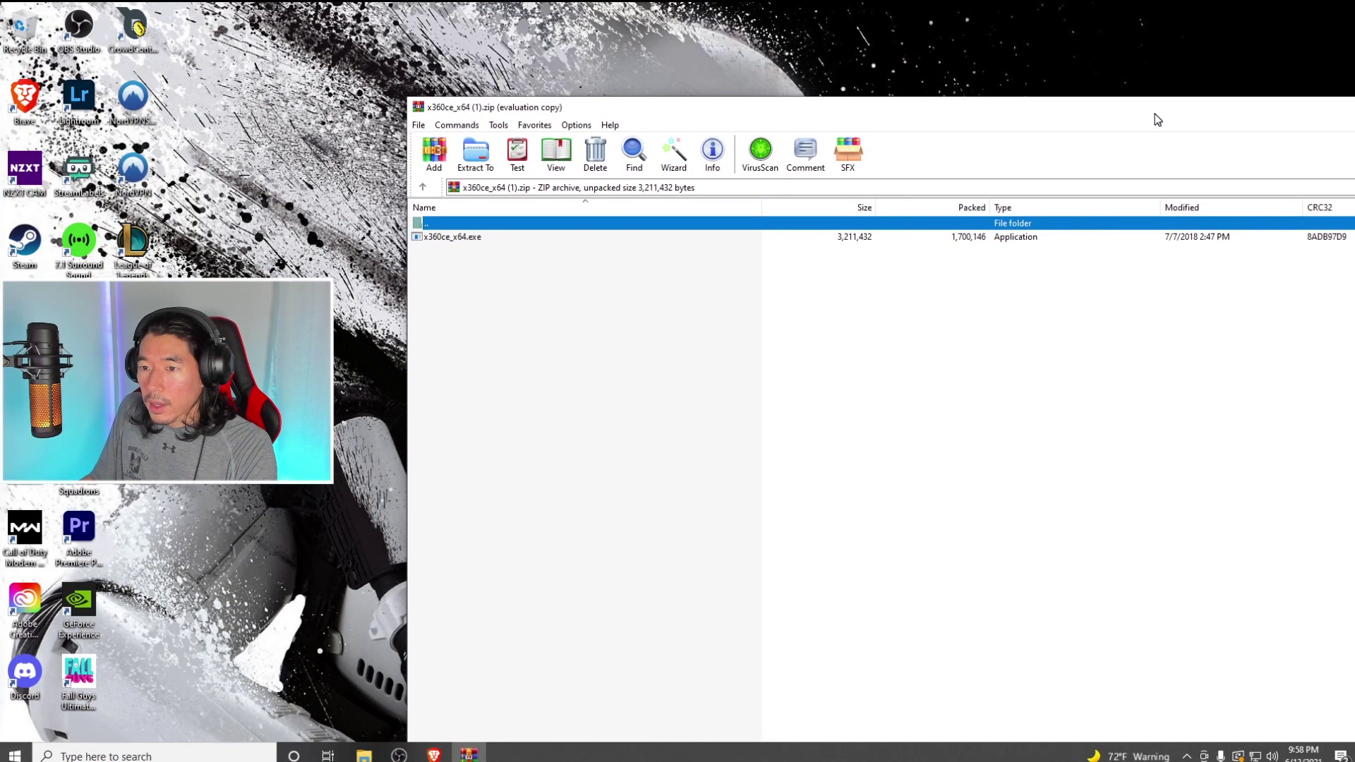
pyautogui.click(570, 239)
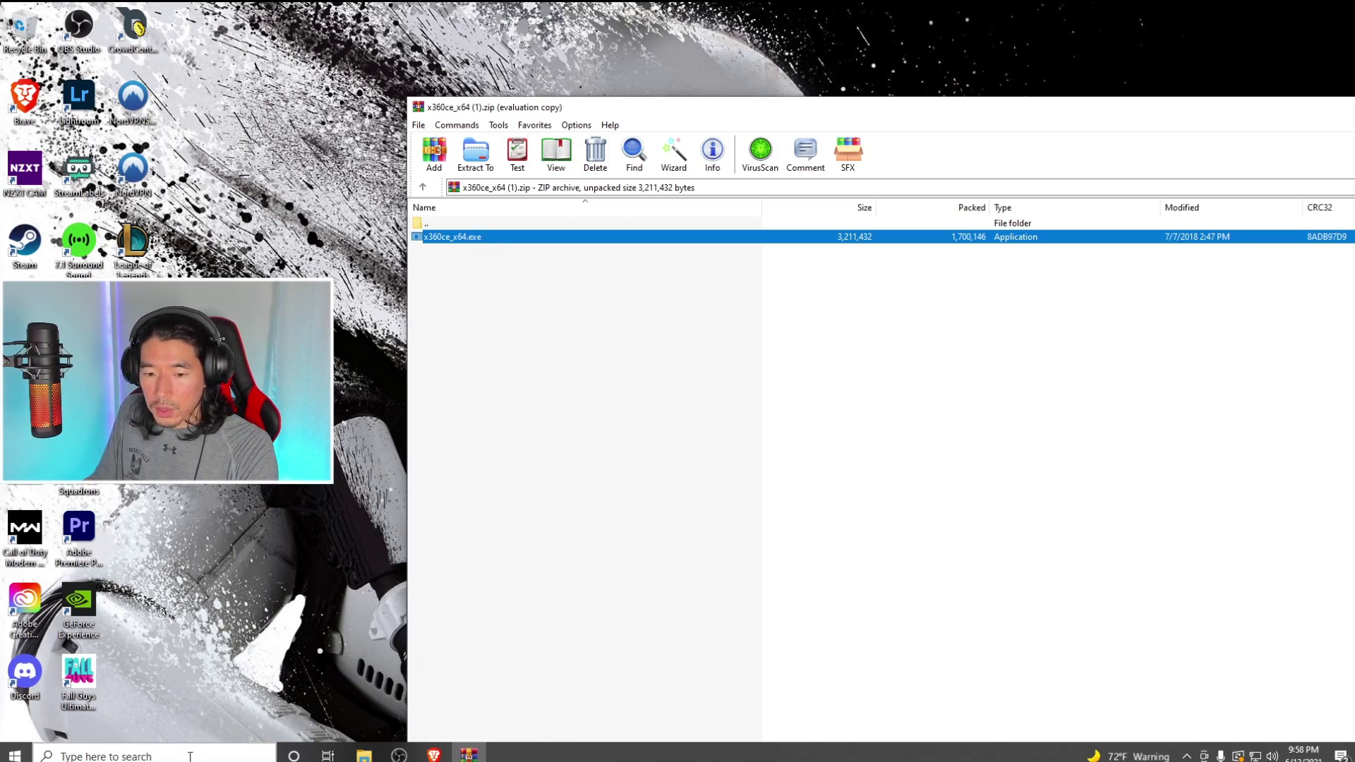
# Step: Open the Call of Duty Modern Warfare folder on Games (D:) in File Explorer
pyautogui.click(364, 755)
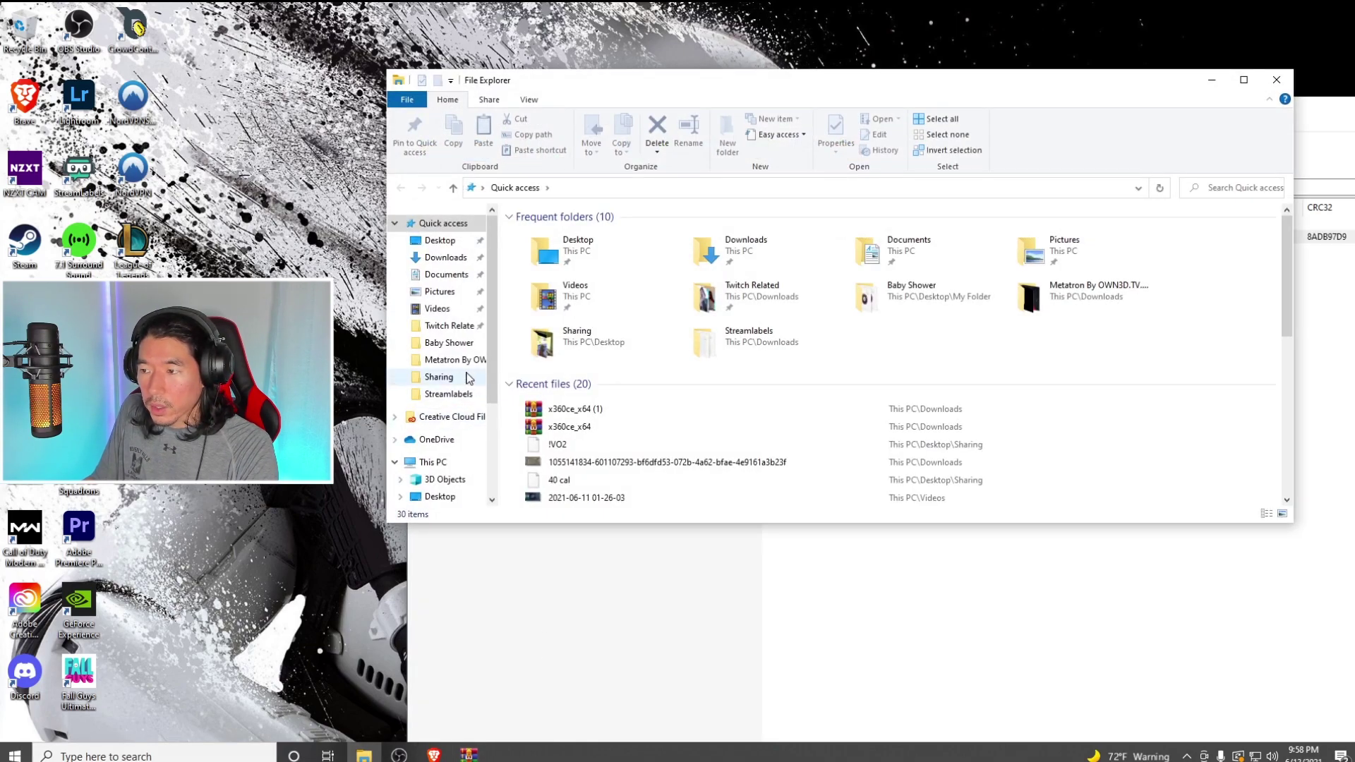
pyautogui.scroll(-3, 466, 381)
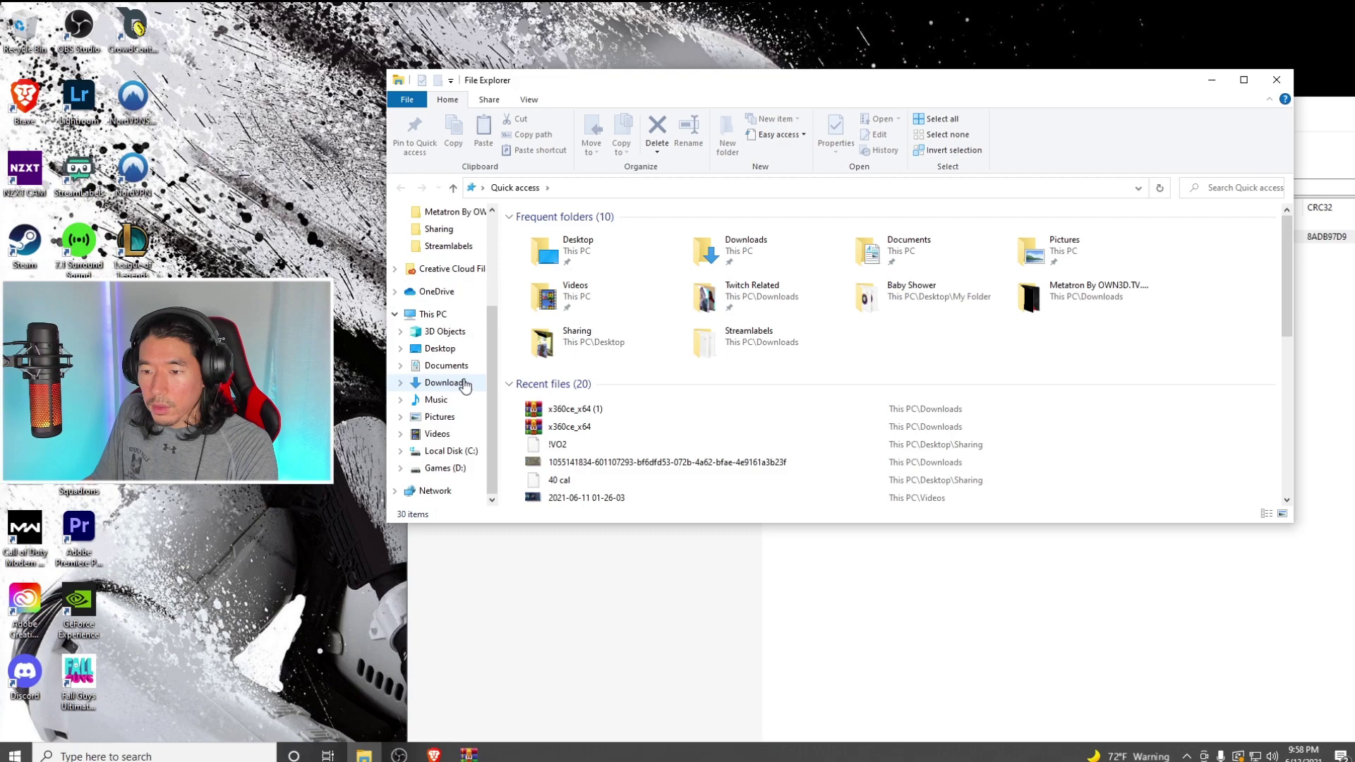
pyautogui.click(460, 469)
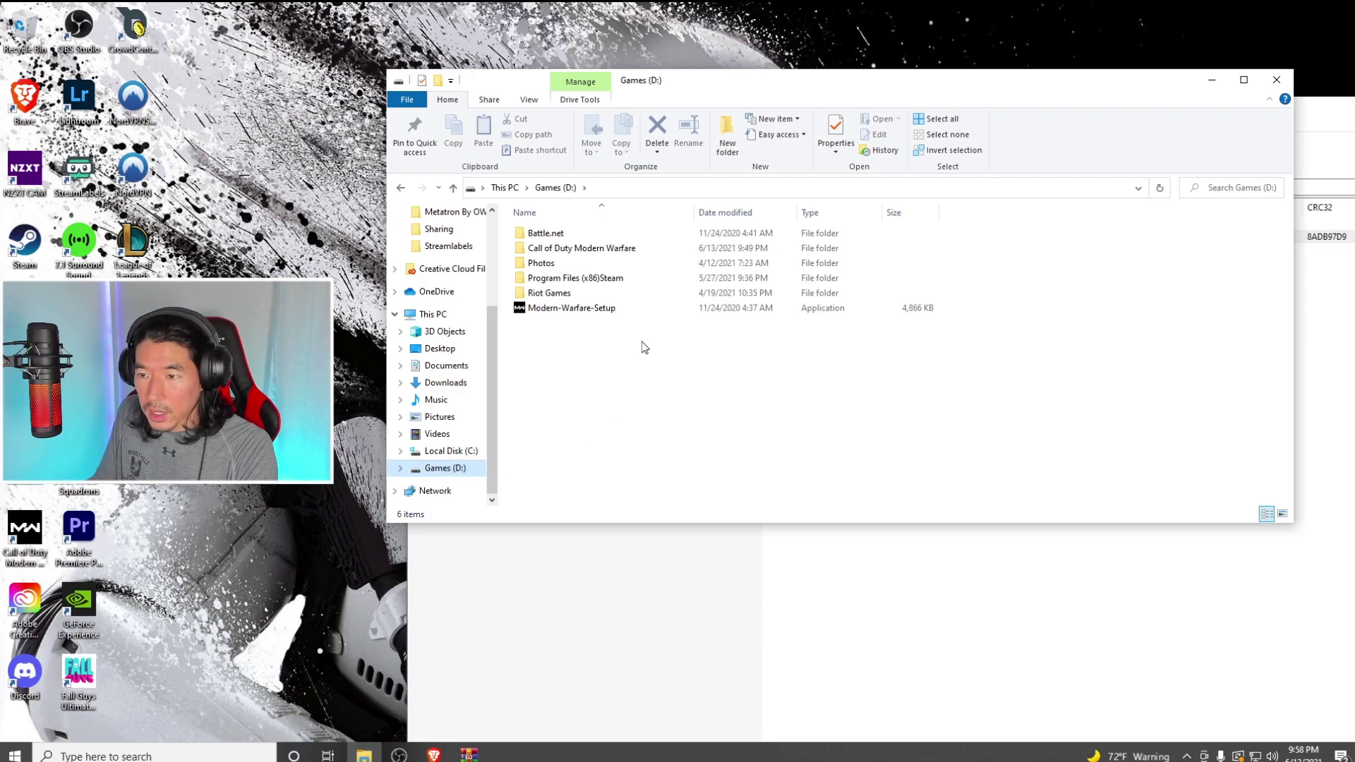
pyautogui.doubleClick(539, 248)
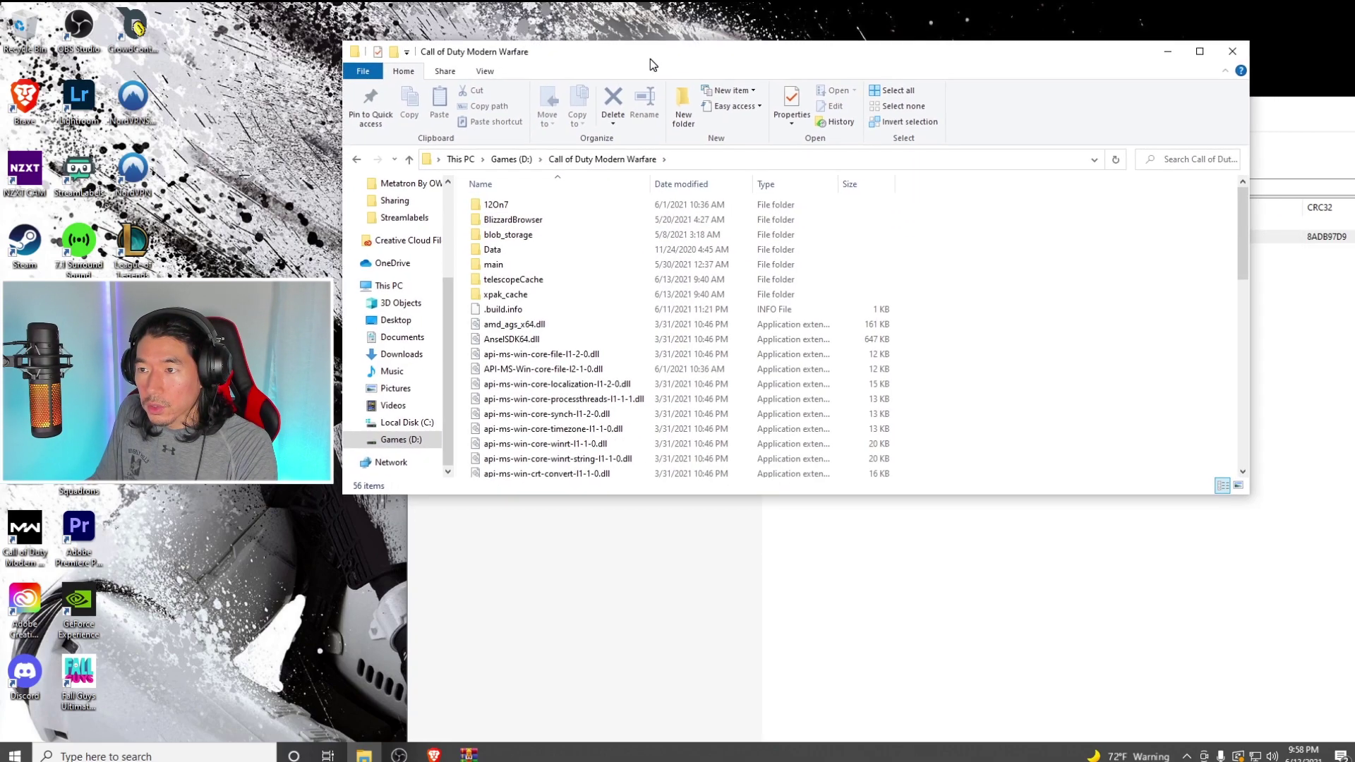
pyautogui.moveTo(704, 104); pyautogui.dragTo(1161, 99)
# Step: Drag x360ce_x64.exe from WinRAR into the game folder, then close the archive
pyautogui.hotkey('alt', 'Tab')
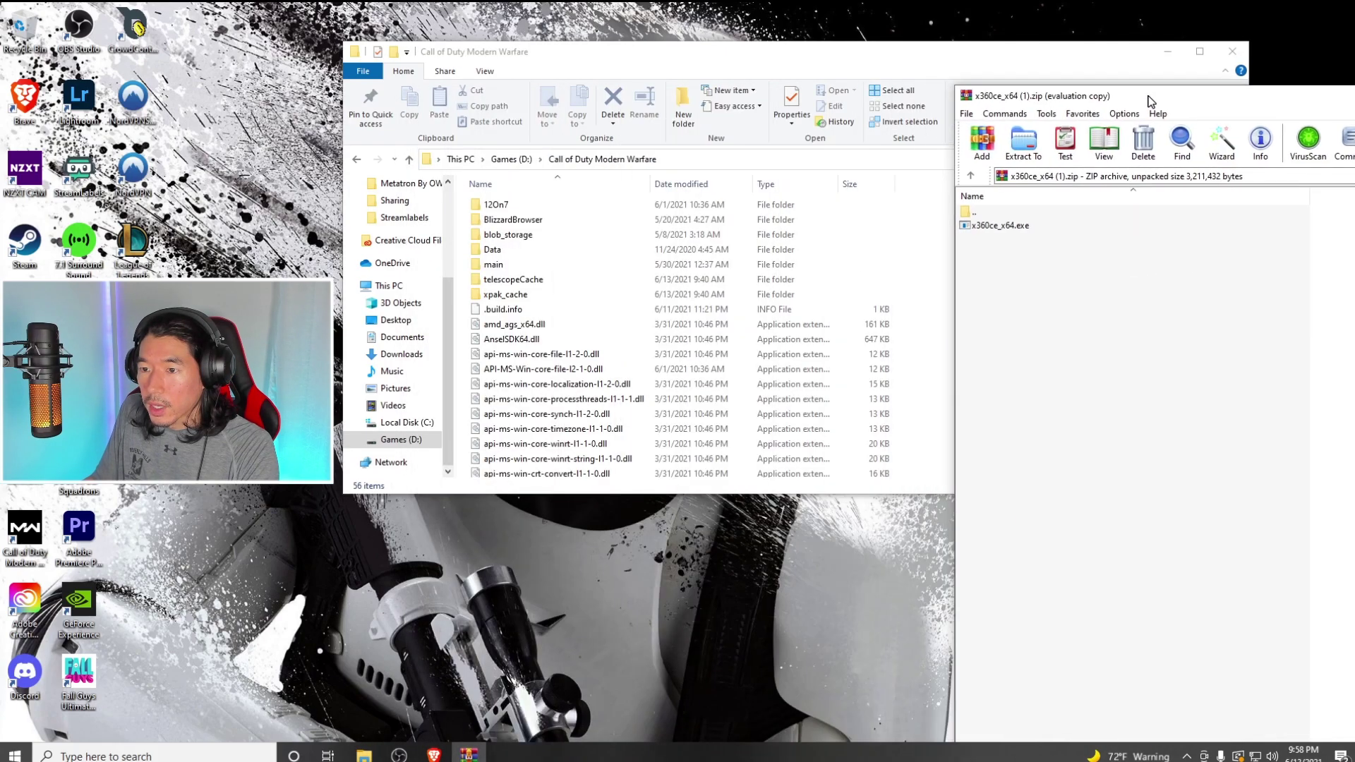
pyautogui.moveTo(1015, 228); pyautogui.dragTo(623, 381)
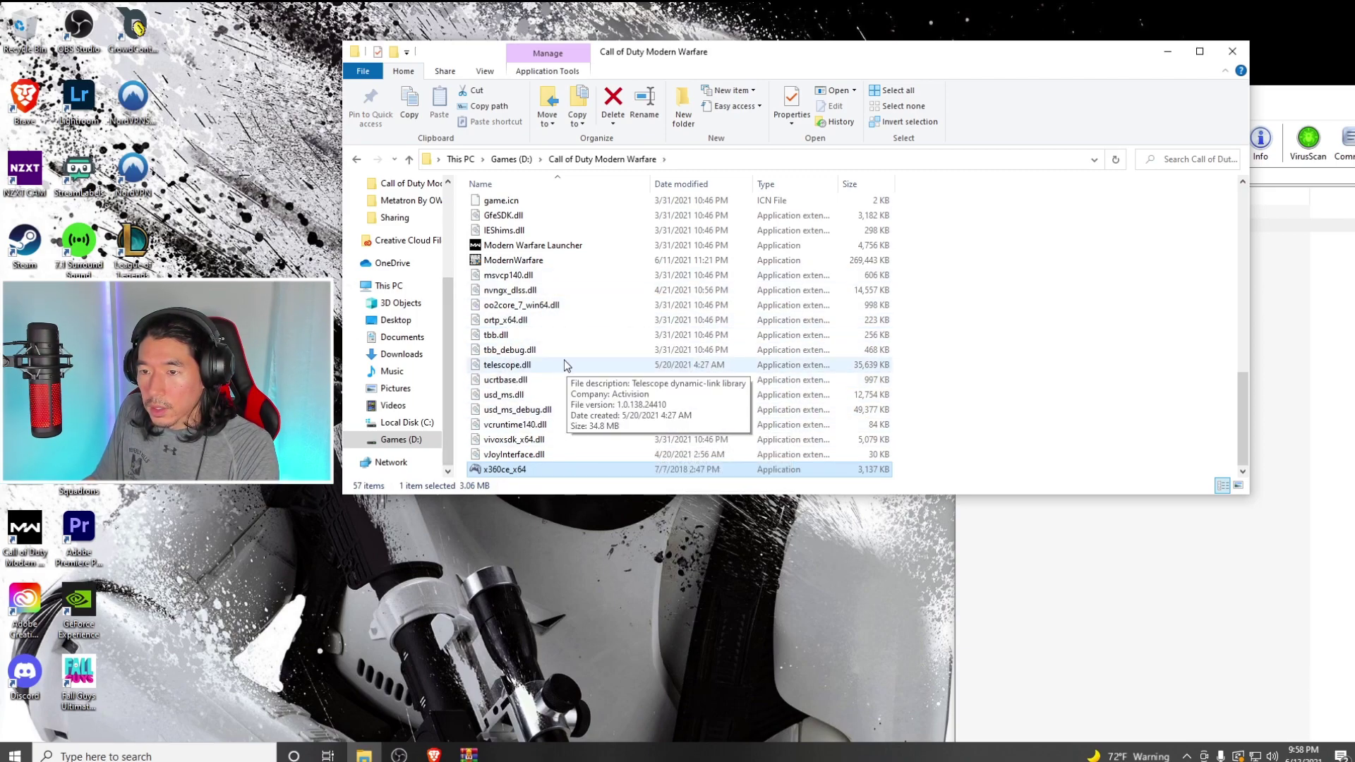
pyautogui.scroll(13, 565, 358)
pyautogui.scroll(-13, 562, 360)
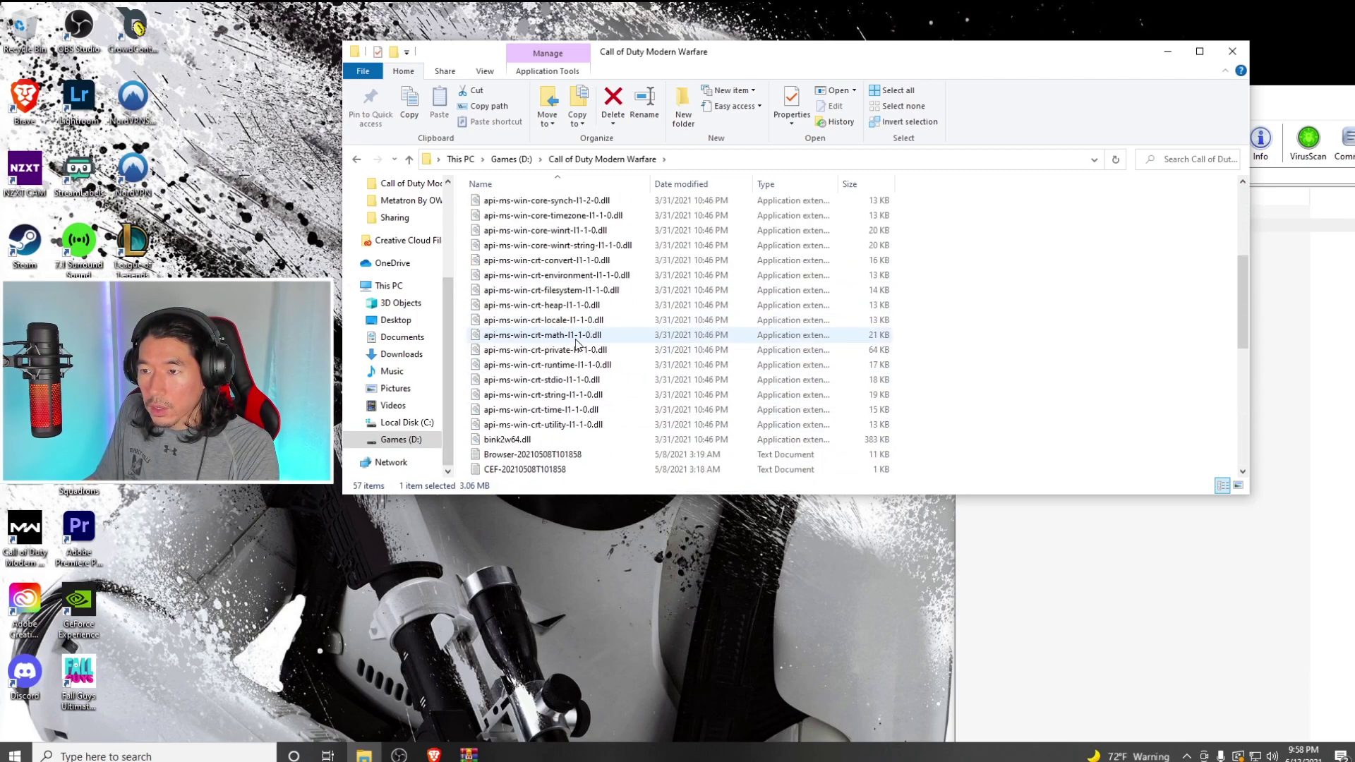
pyautogui.click(1002, 508)
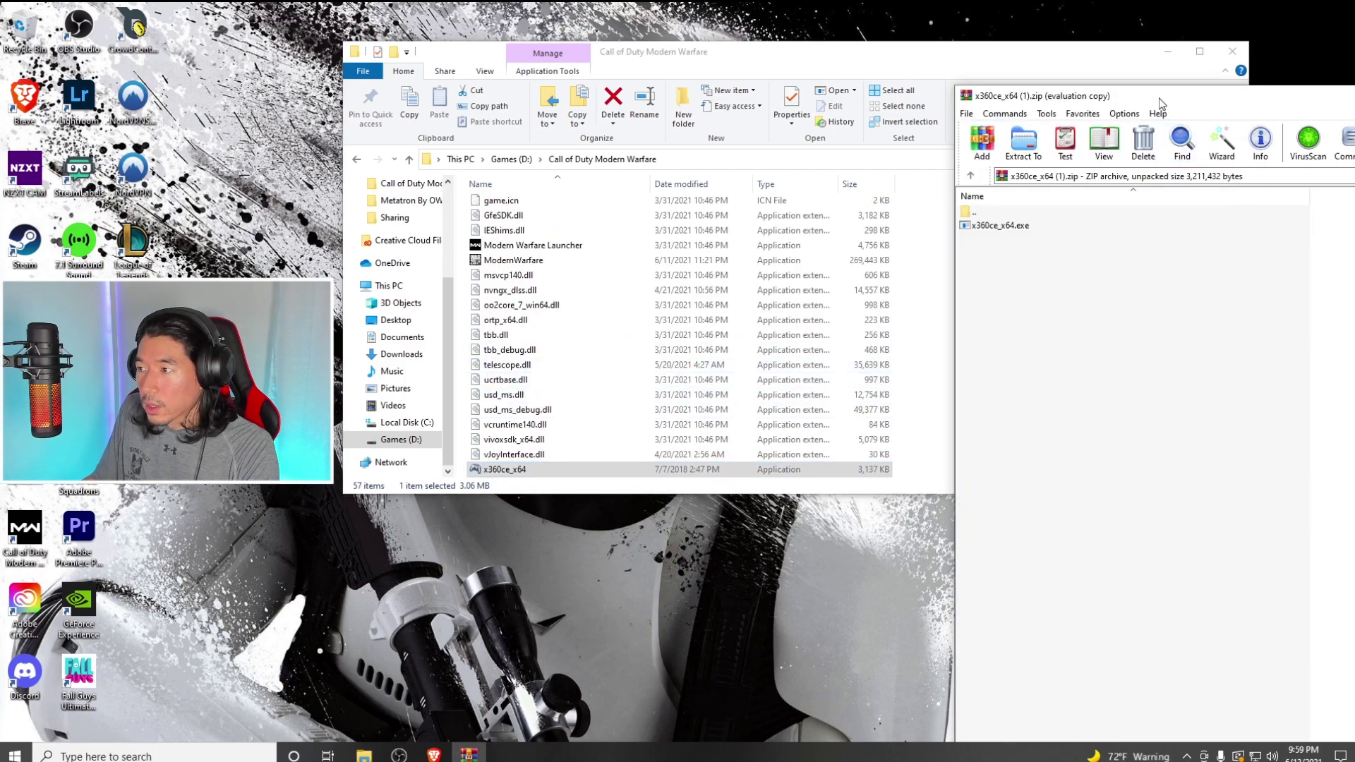
pyautogui.moveTo(1172, 92); pyautogui.dragTo(901, 185)
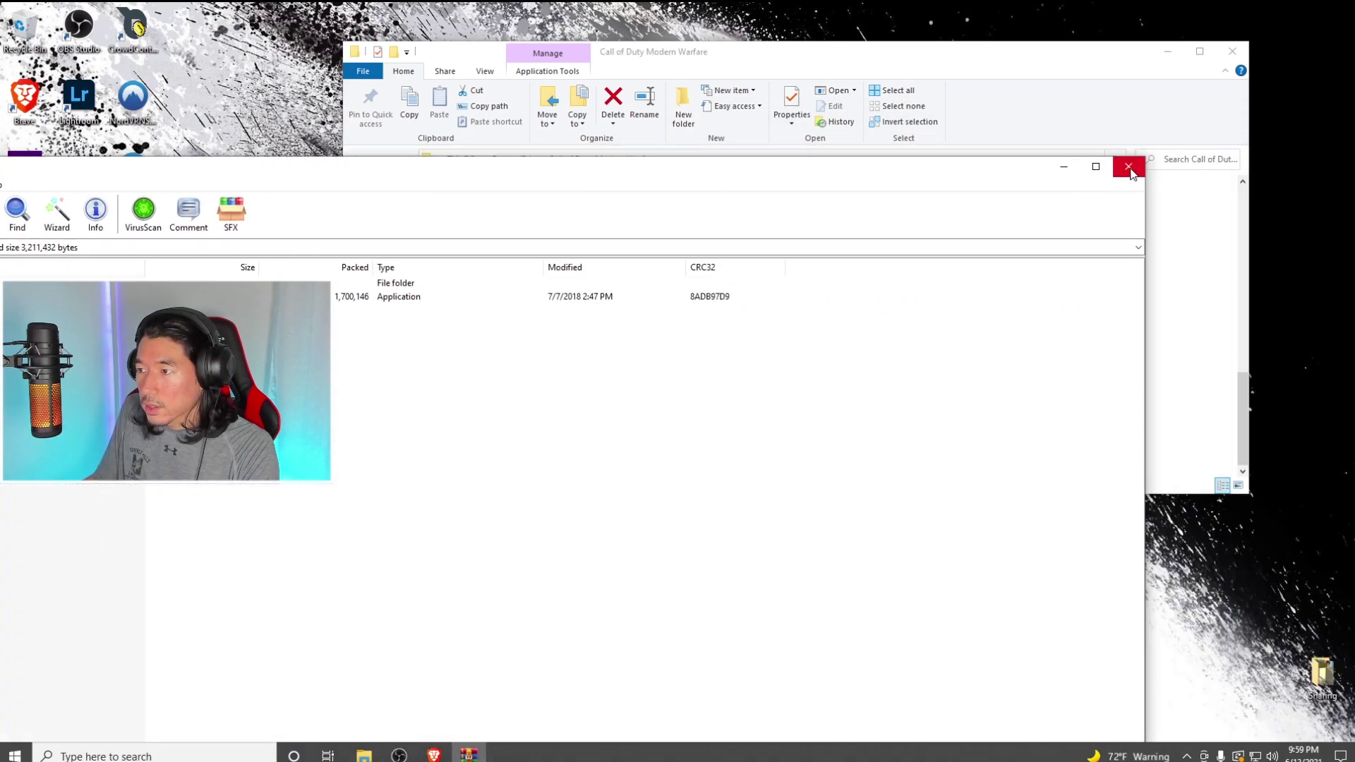
pyautogui.click(1128, 166)
pyautogui.moveTo(769, 67); pyautogui.dragTo(858, 65)
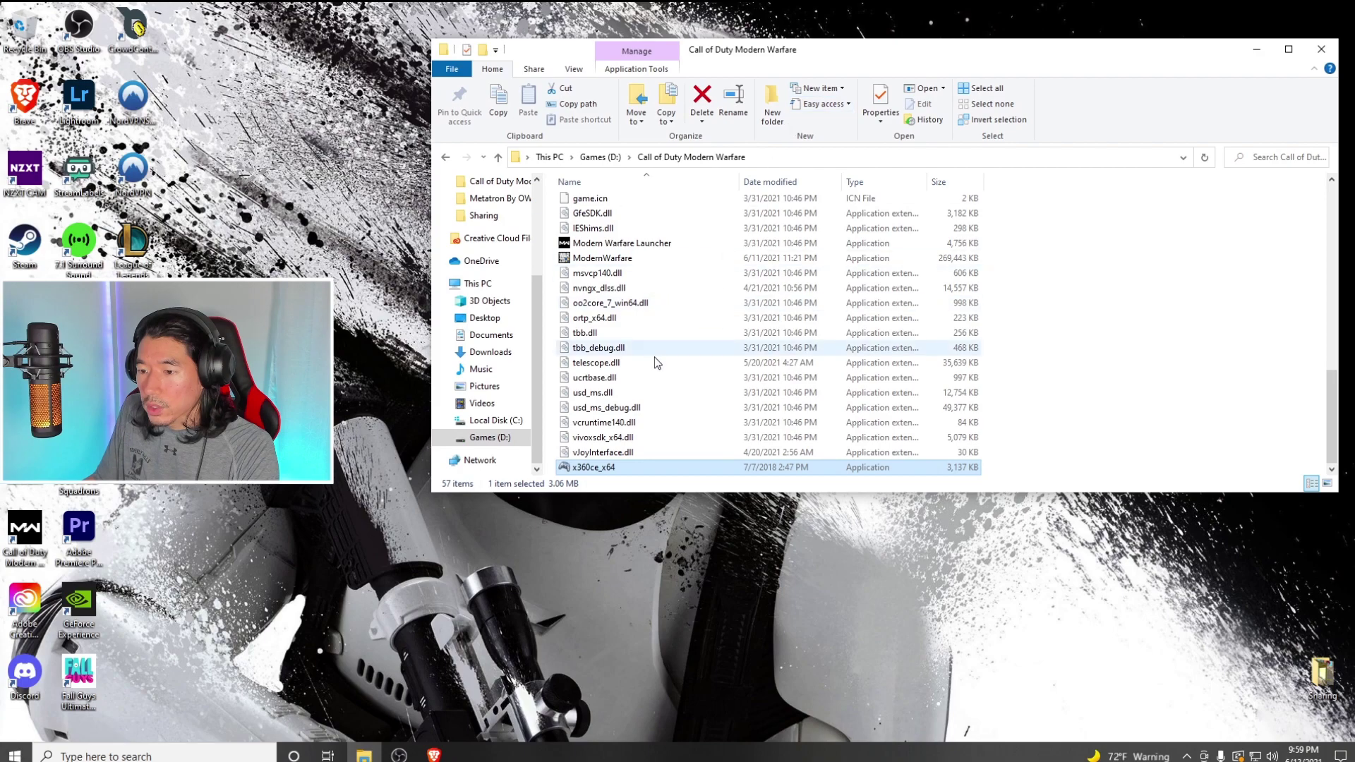
# Step: Launch x360ce_x64 from the game folder and create the missing xinput1_3.dll
pyautogui.doubleClick(611, 468)
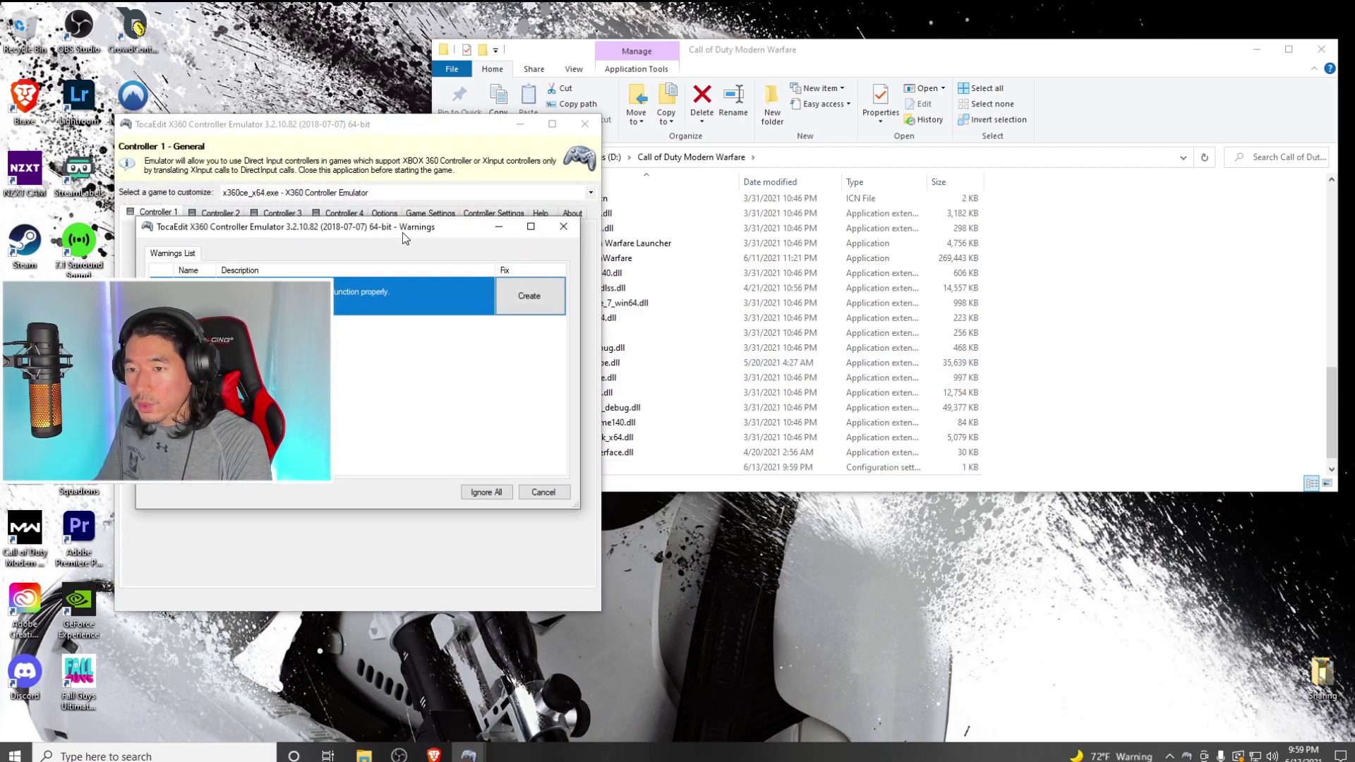
pyautogui.moveTo(405, 234); pyautogui.dragTo(771, 178)
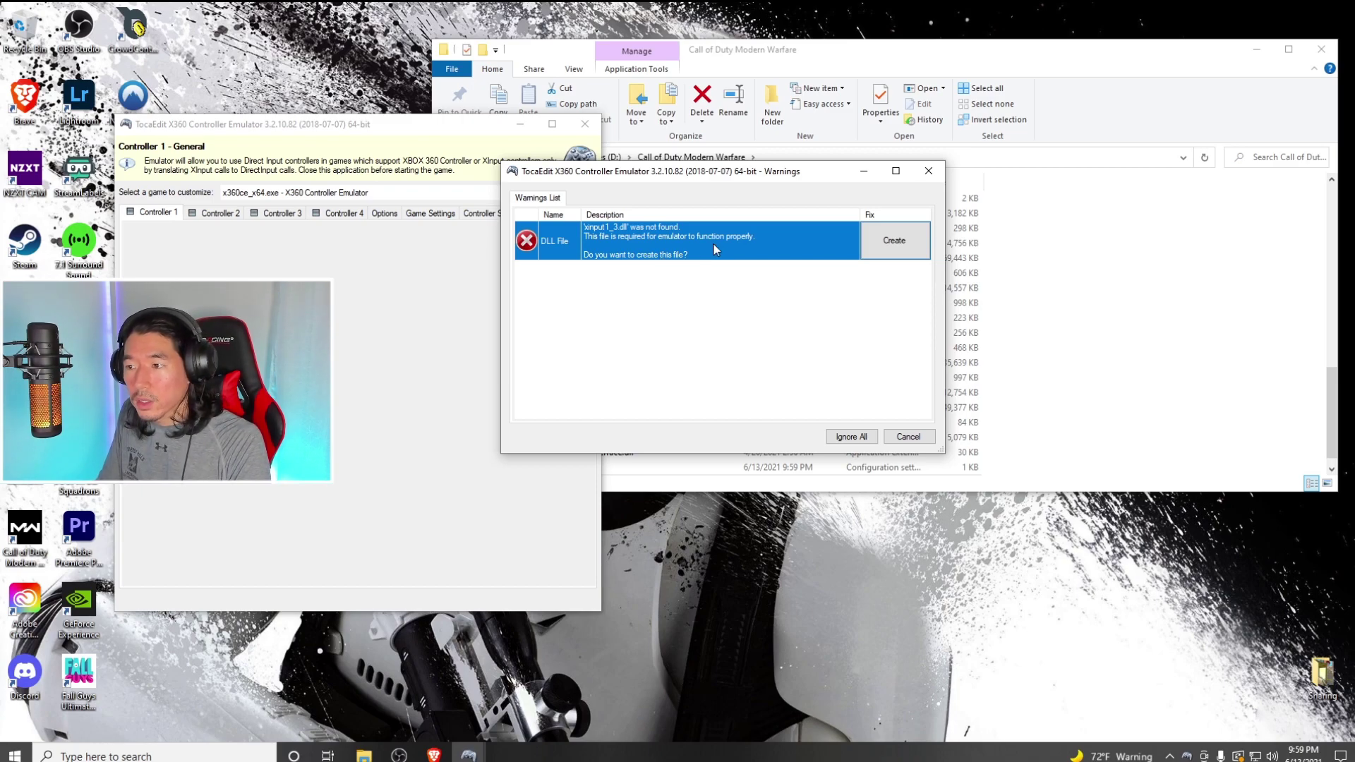
pyautogui.click(887, 244)
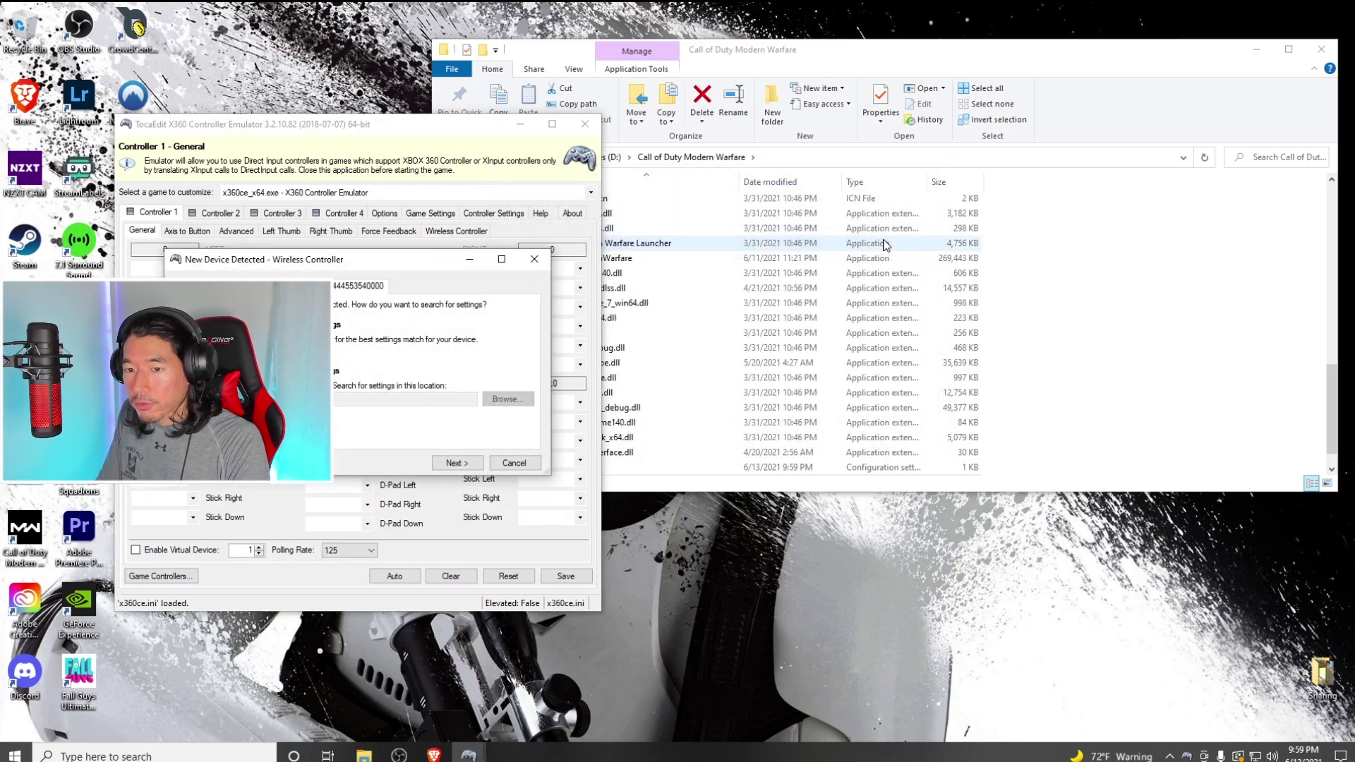
# Step: Run the automatic settings search for the Wireless Controller, ending at the '[PAD0] Misconfigured device' error
pyautogui.moveTo(381, 261); pyautogui.dragTo(797, 204)
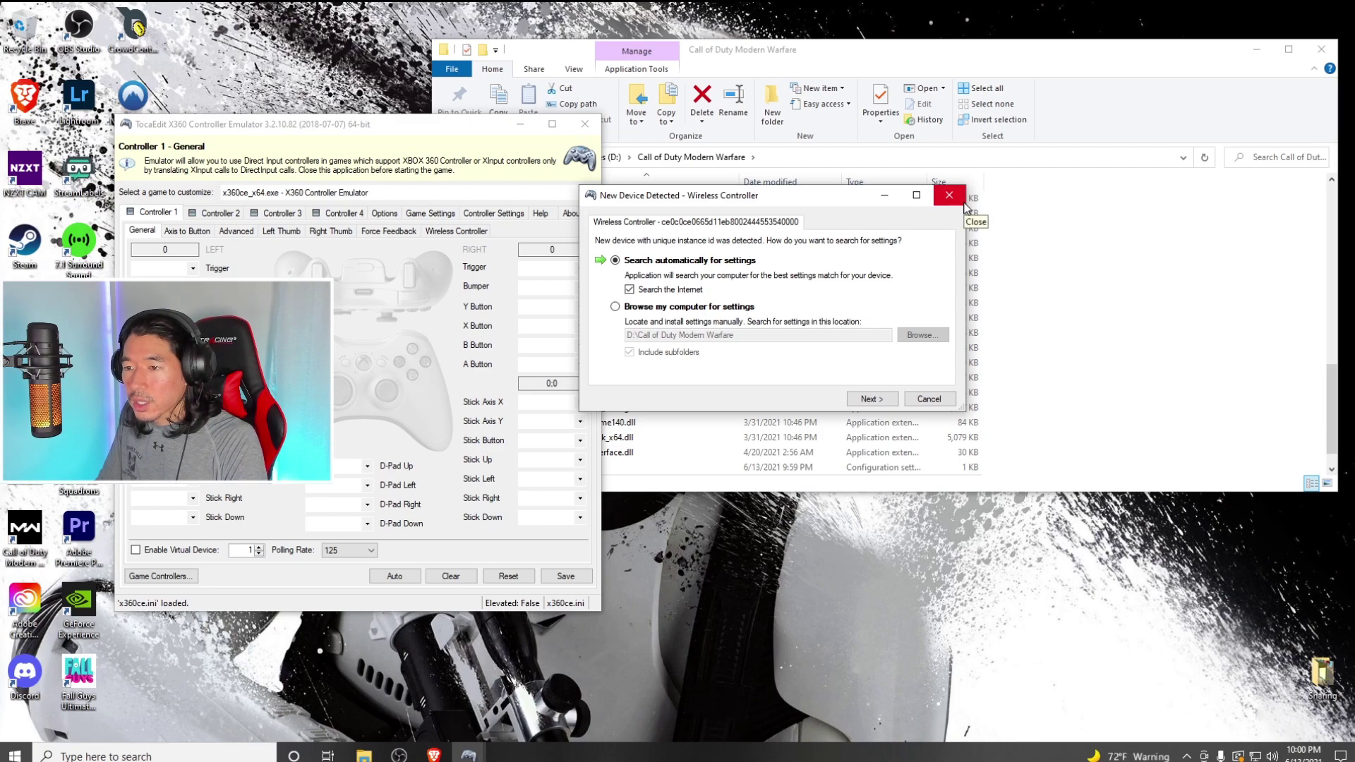
pyautogui.click(871, 398)
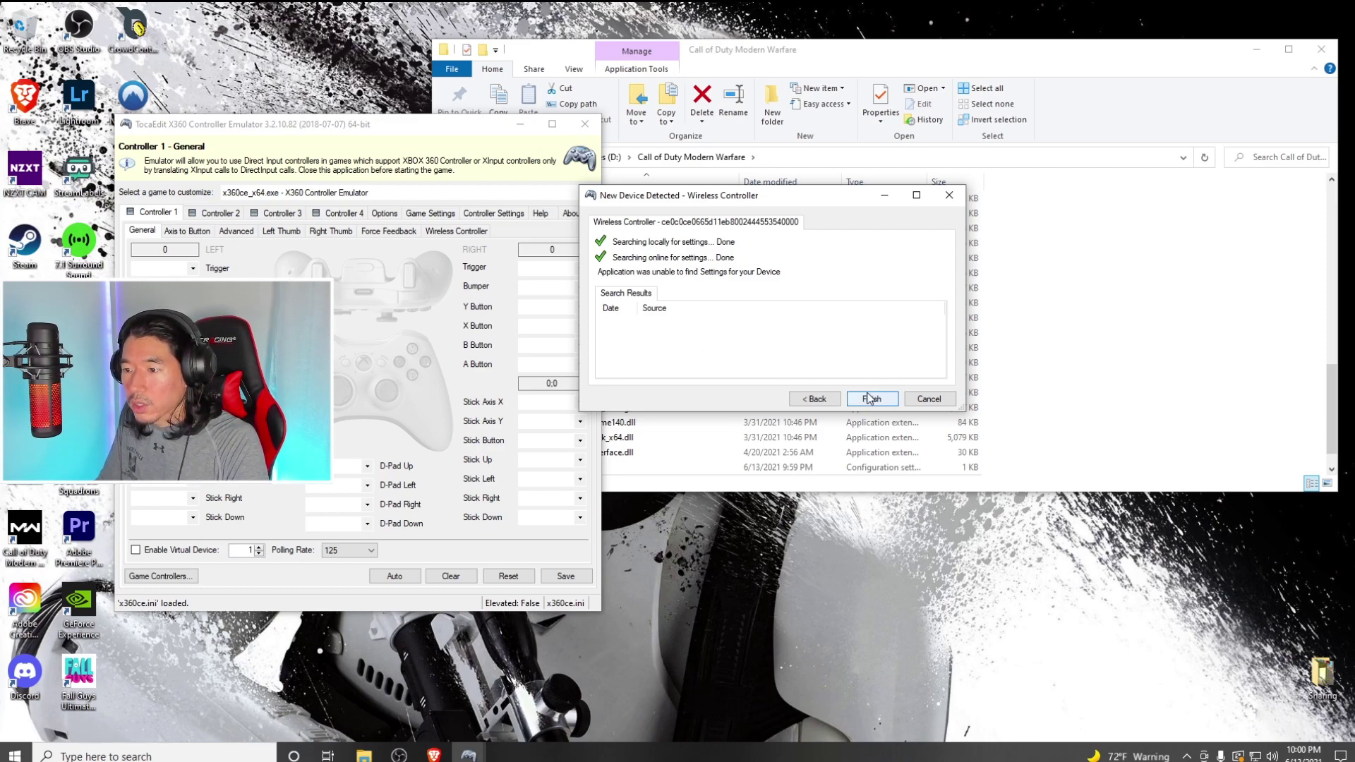
pyautogui.click(871, 398)
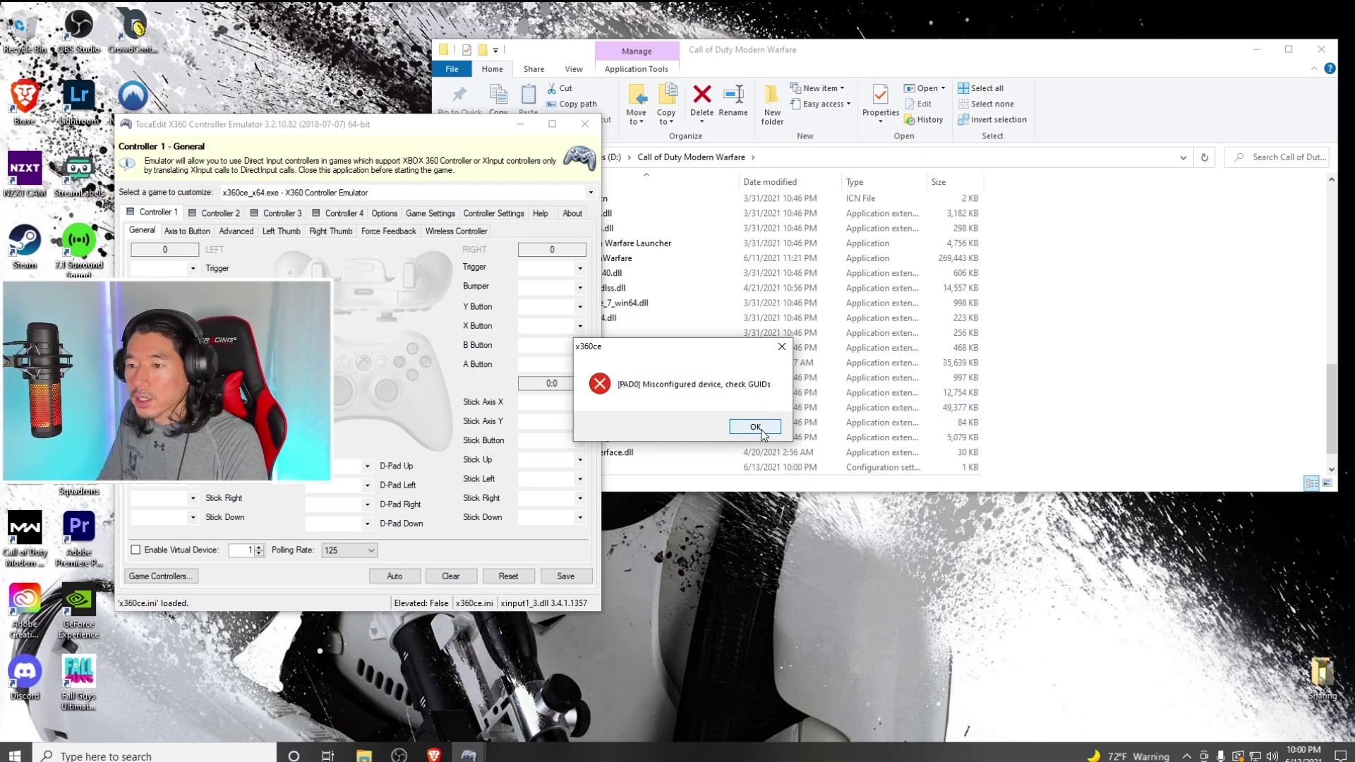
pyautogui.moveTo(698, 356); pyautogui.dragTo(753, 244)
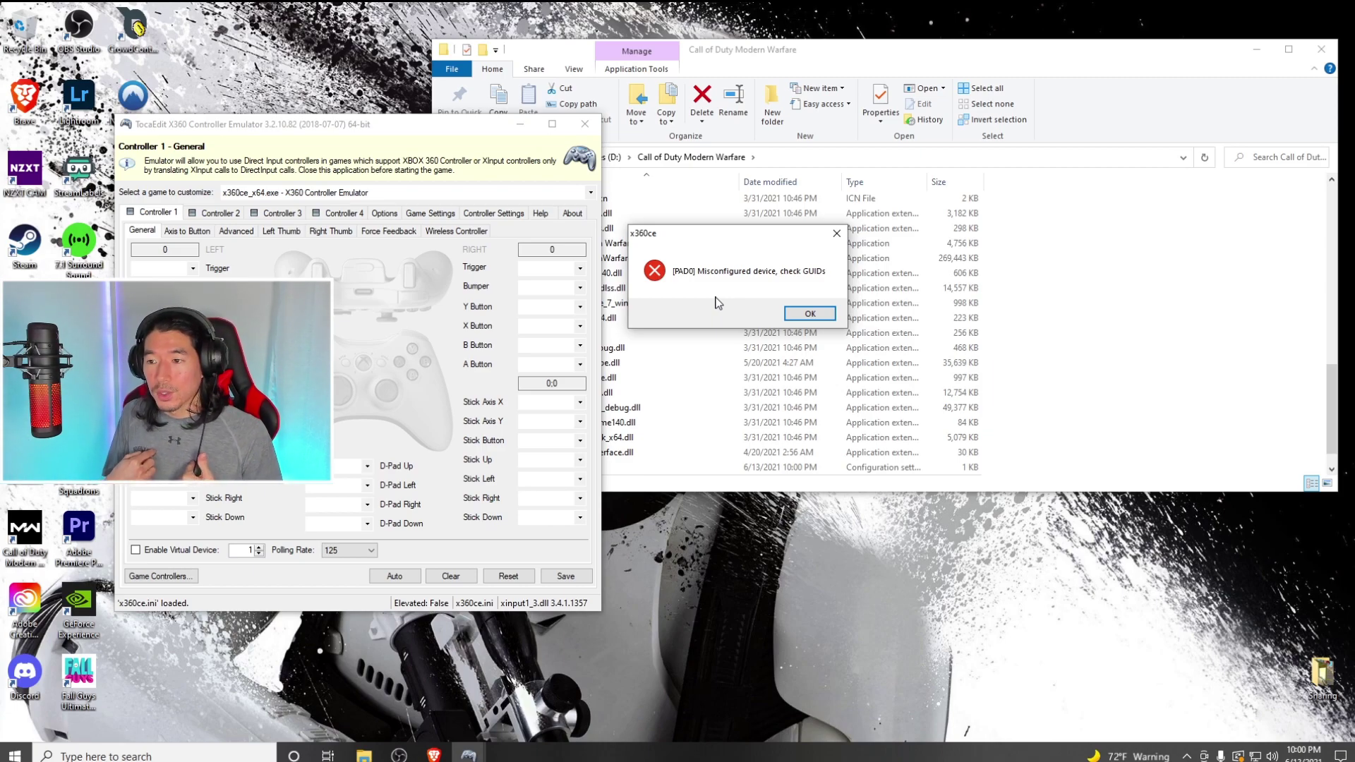
# Step: Dismiss the misconfigured-device error, minimize the game folder and reposition the x360ce window
pyautogui.click(810, 312)
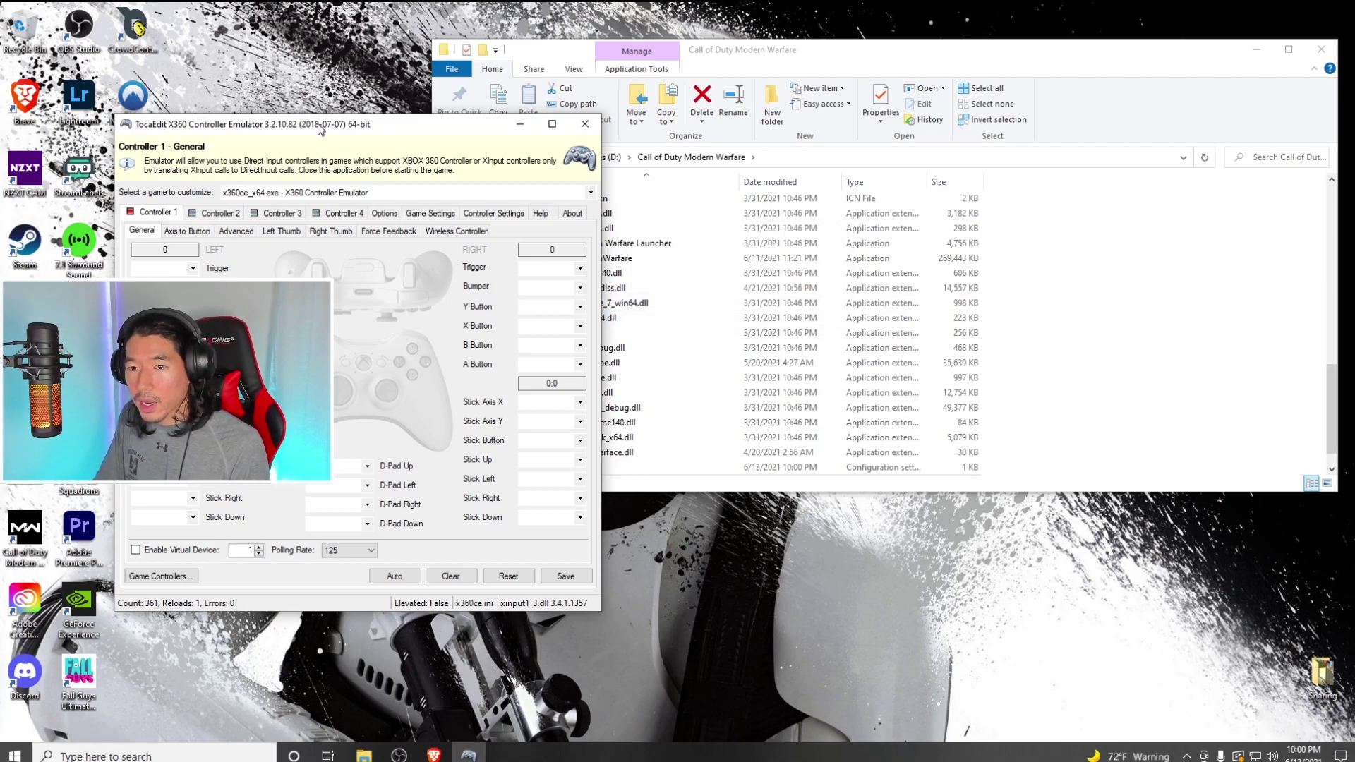
pyautogui.moveTo(319, 127); pyautogui.dragTo(727, 76)
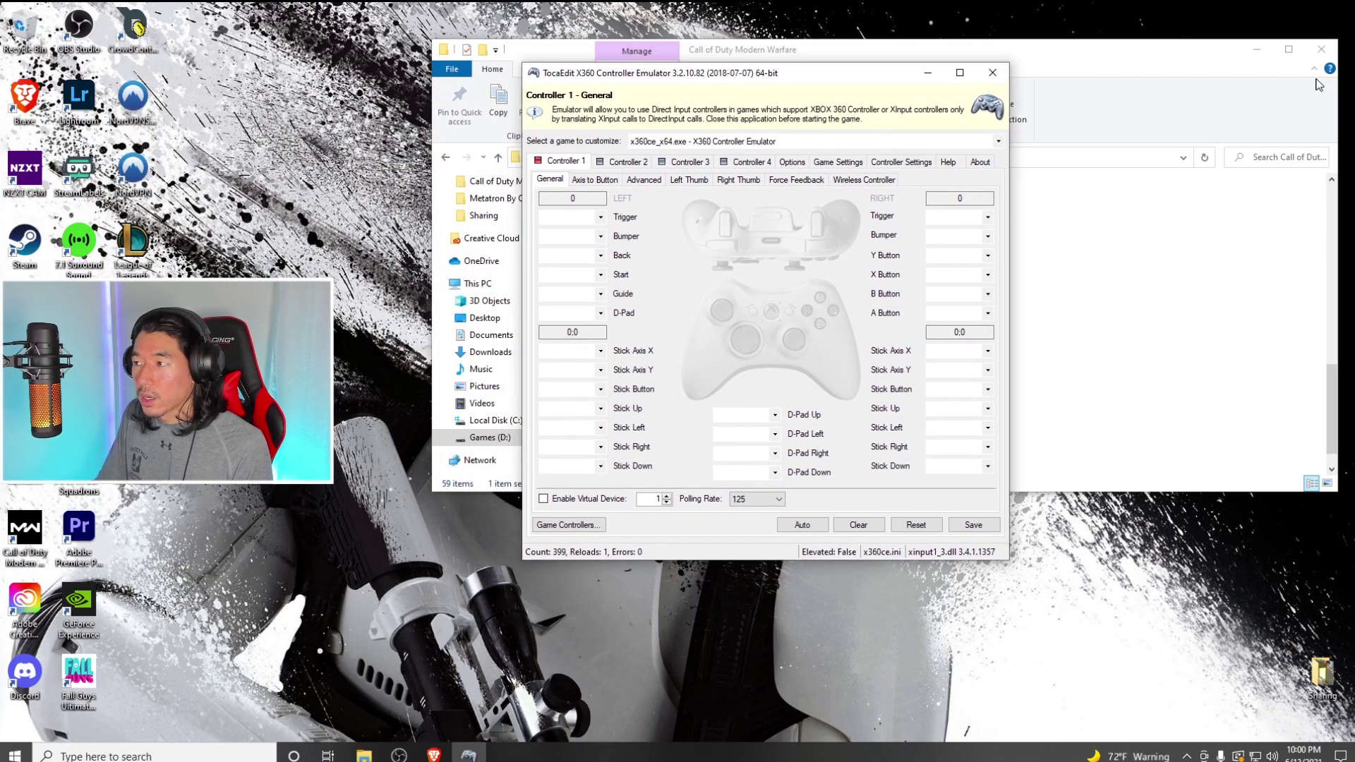
pyautogui.click(1260, 51)
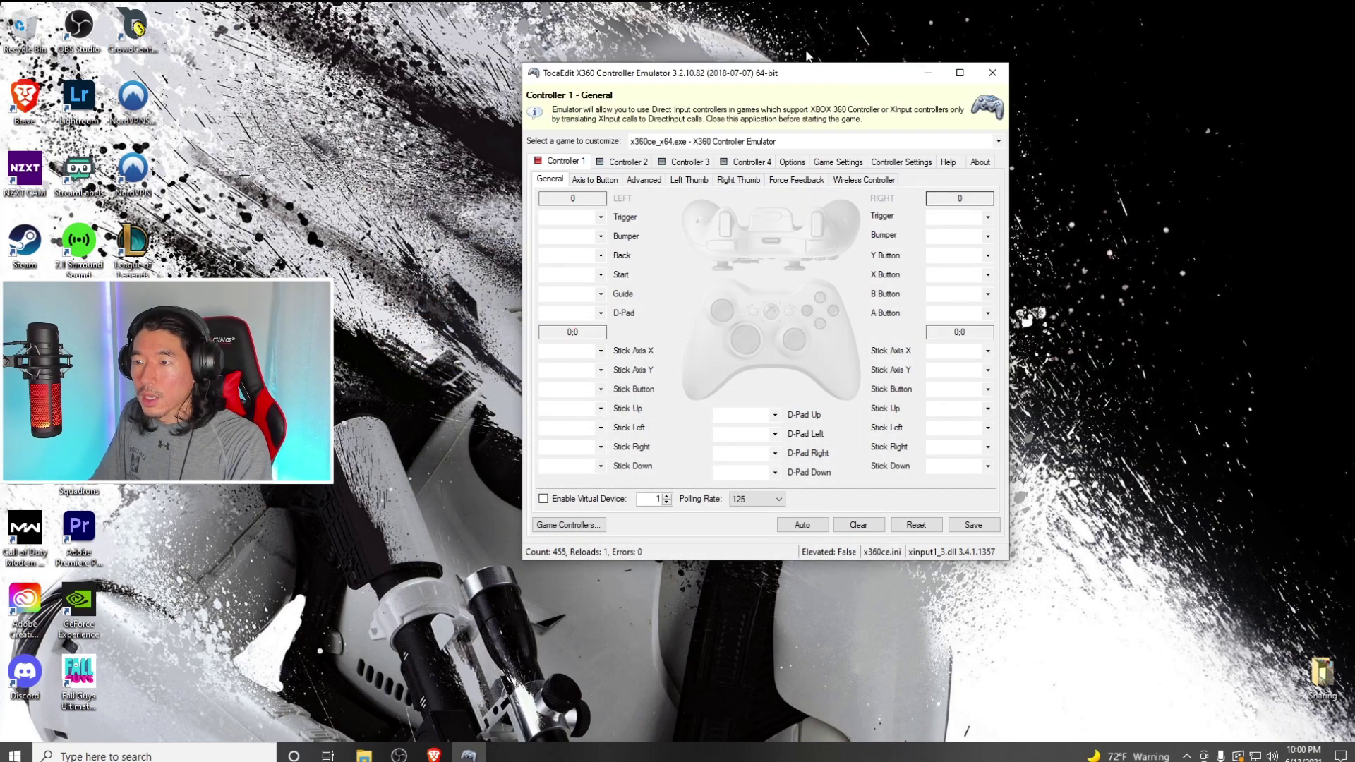
pyautogui.moveTo(777, 82); pyautogui.dragTo(771, 81)
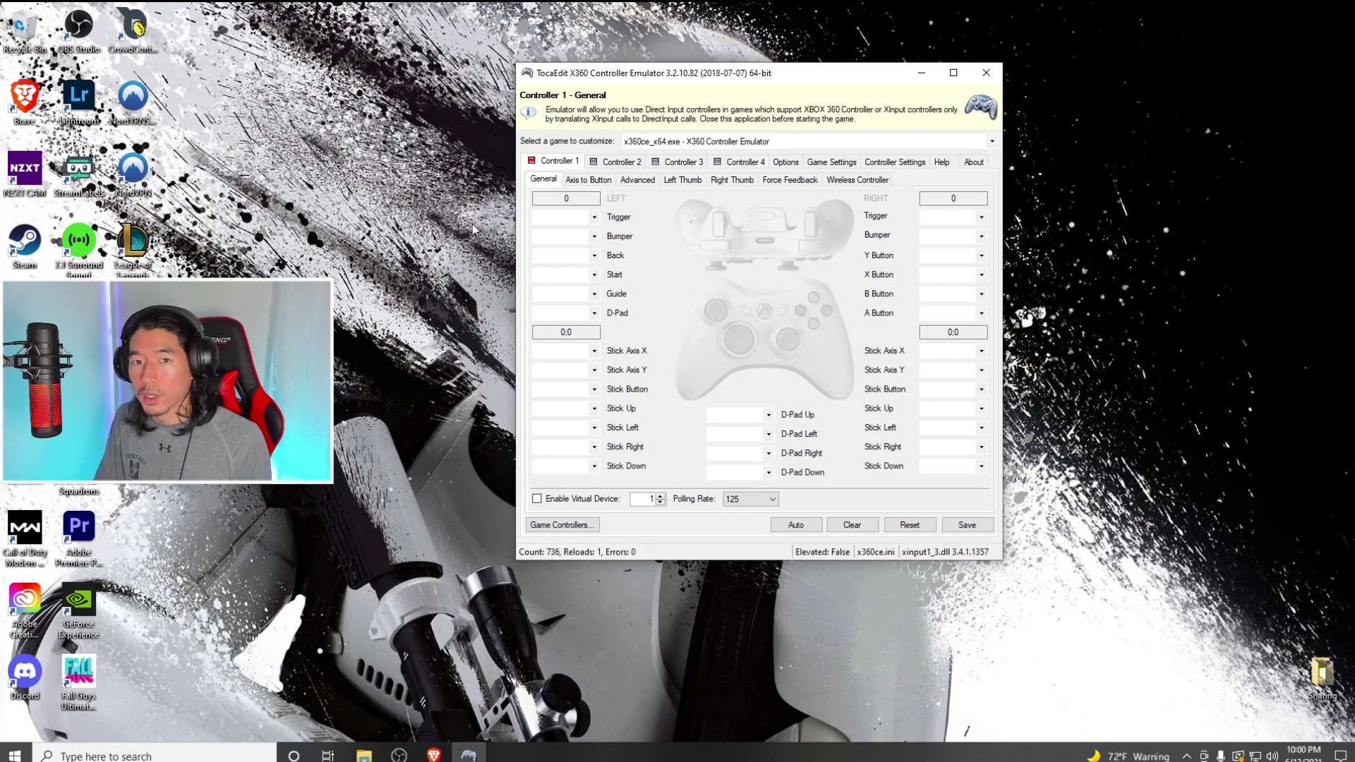
pyautogui.moveTo(625, 77); pyautogui.dragTo(602, 51)
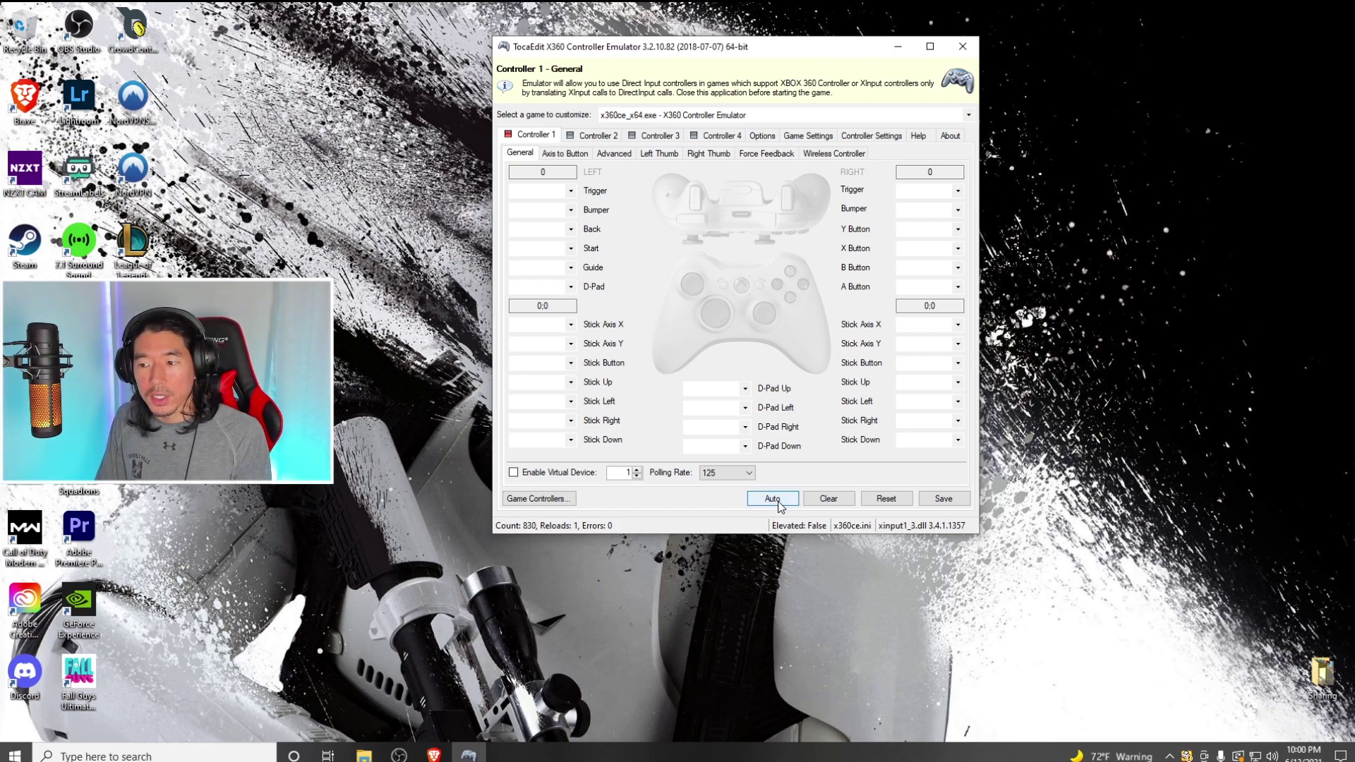
# Step: Auto-fill Controller 1's triggers, bumpers, face buttons, sticks and D-Pad, confirming with Yes
pyautogui.click(788, 502)
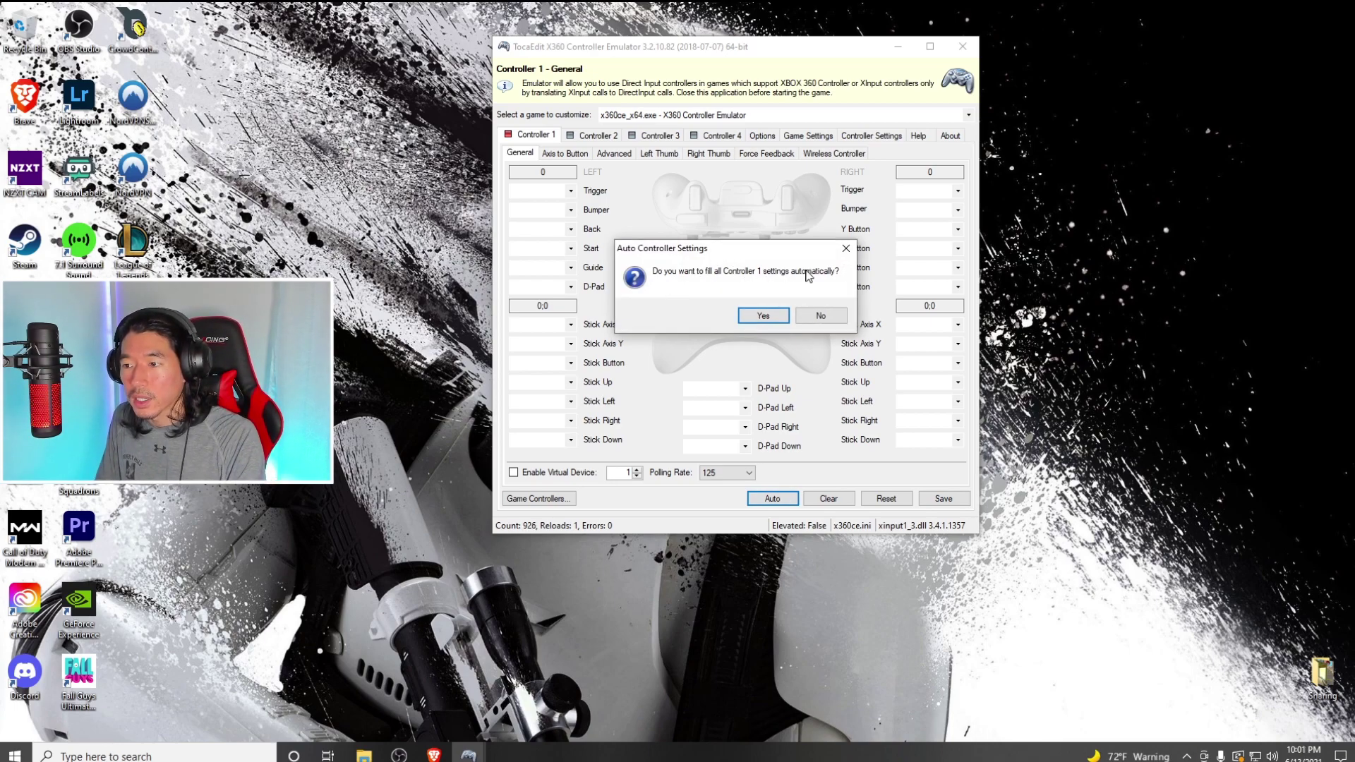
pyautogui.click(778, 319)
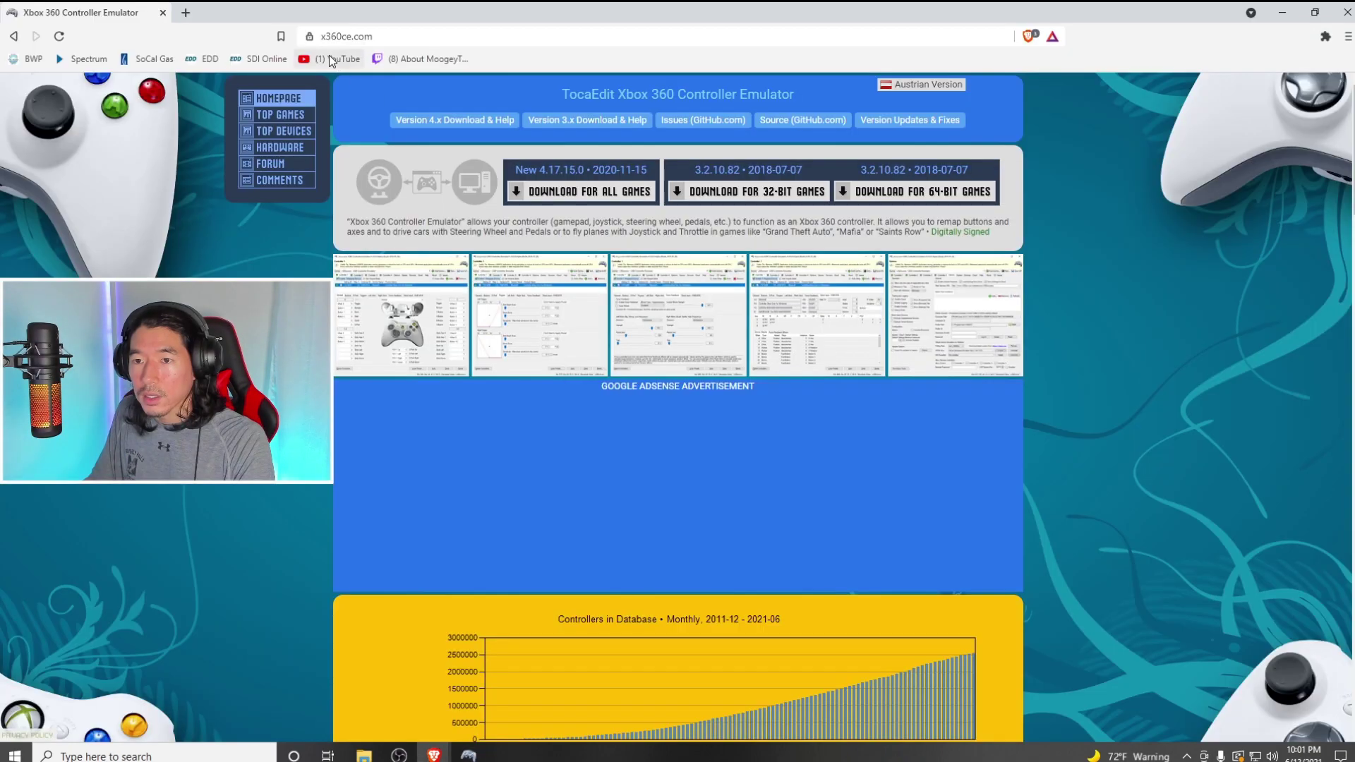
# Step: Open the creator's Twitter profile in a new Brave tab and scroll to the PS5 settings tweet
pyautogui.rightClick(330, 61)
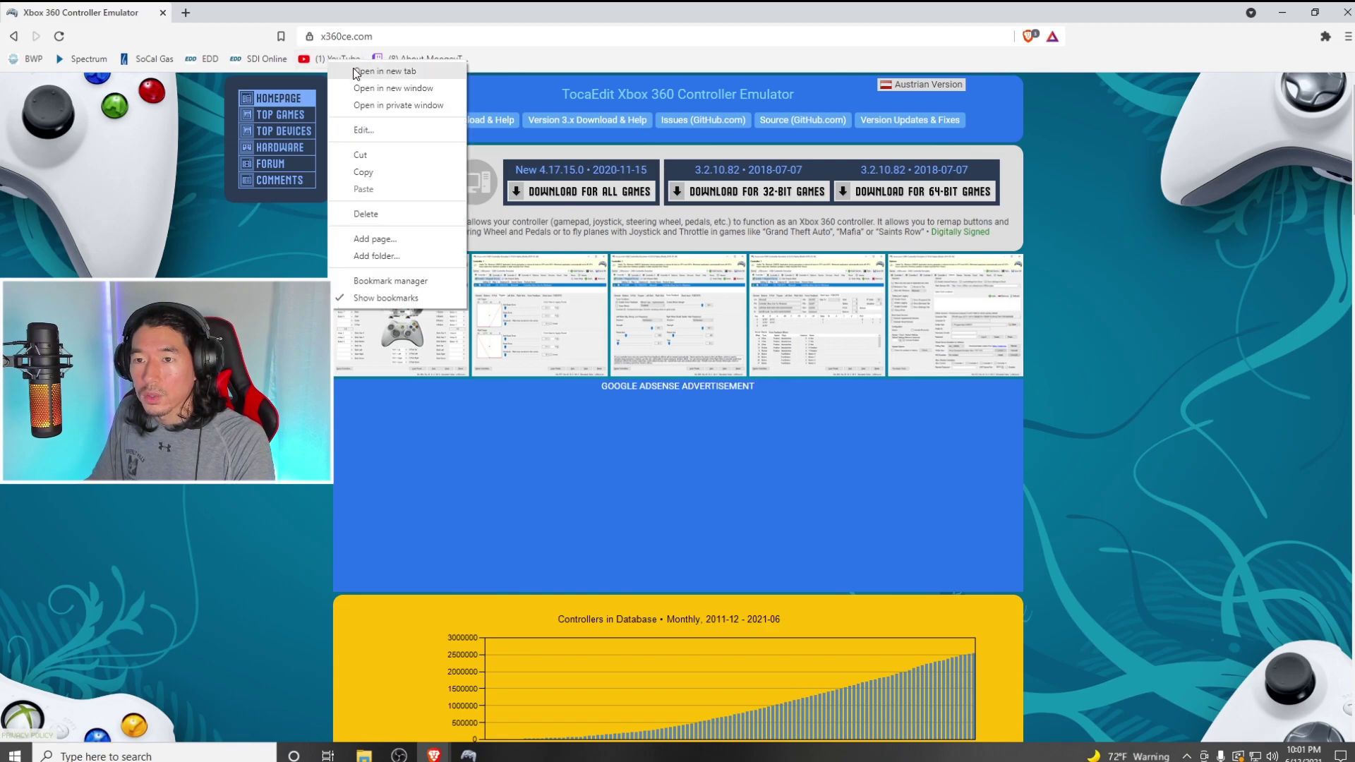
pyautogui.click(186, 12)
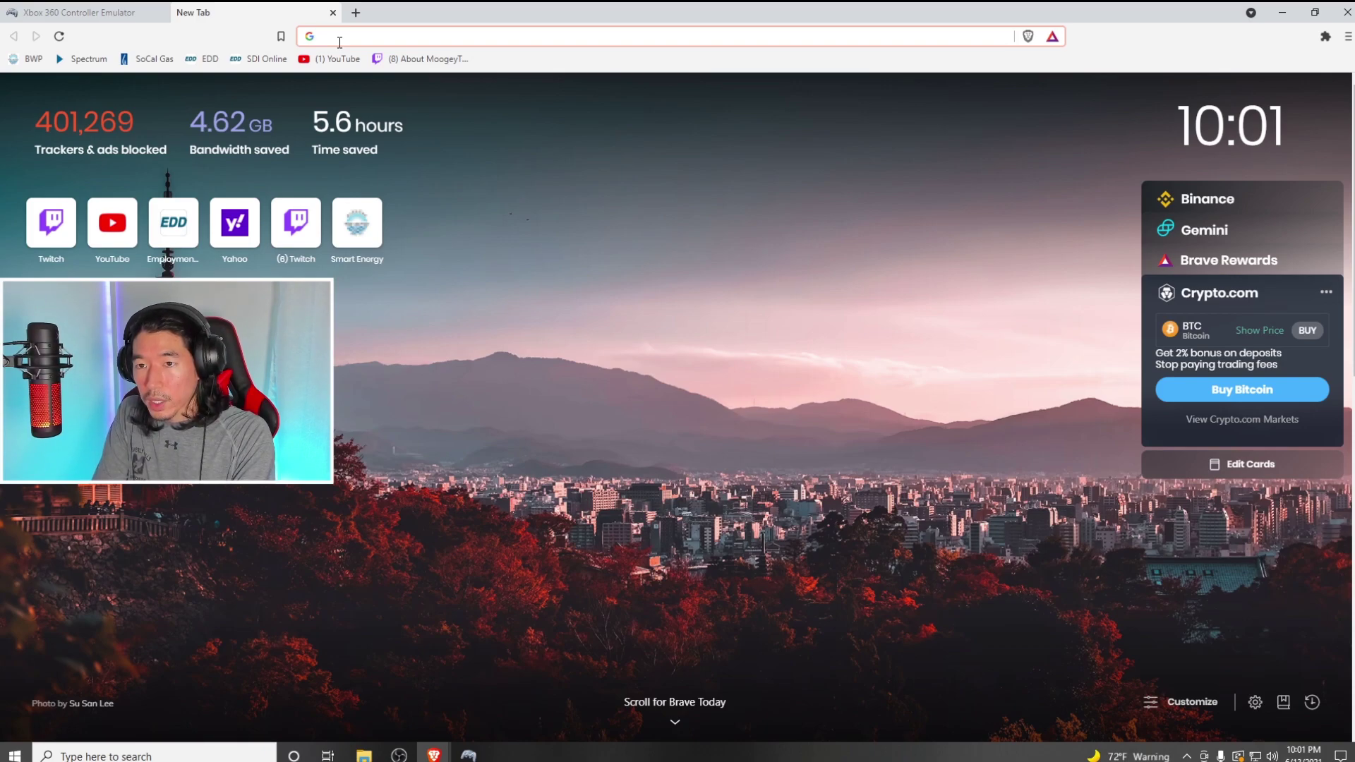
pyautogui.write('twitter.com/moogeytv')
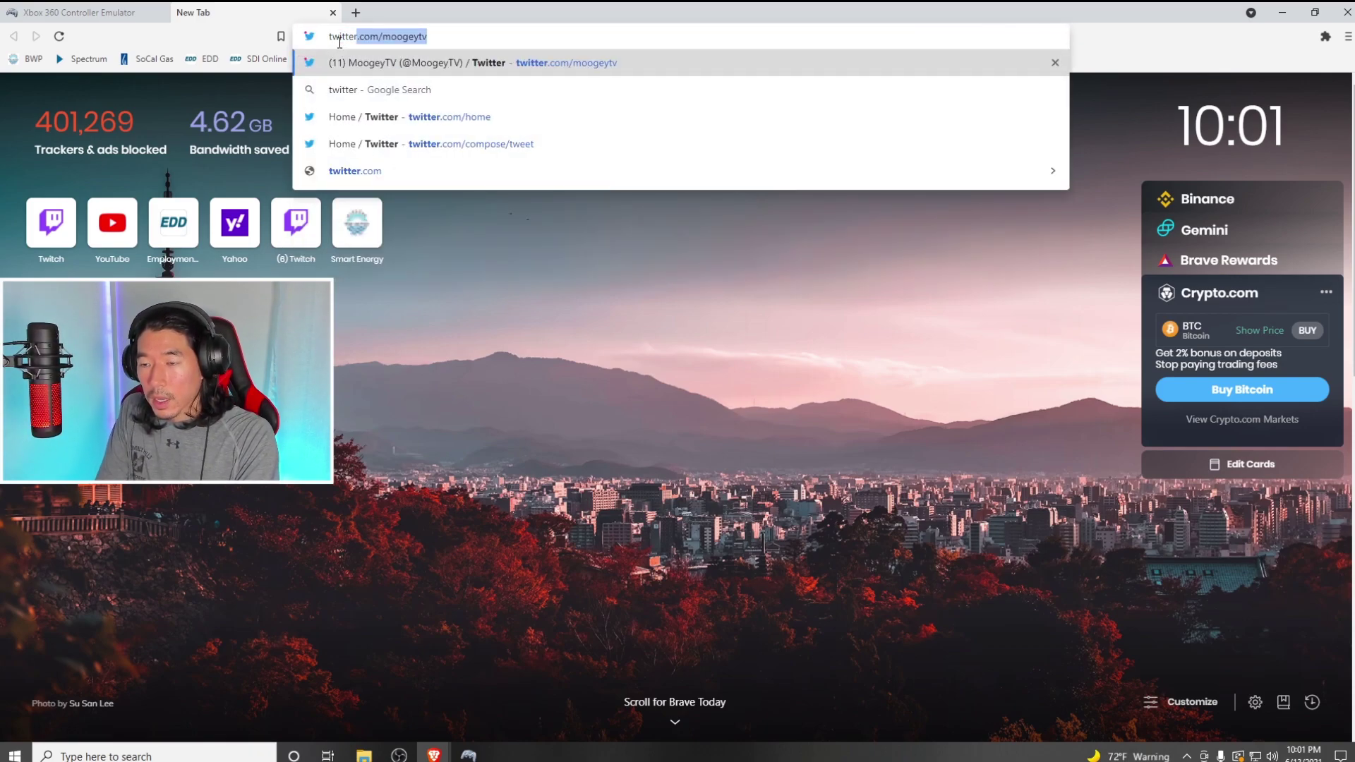
pyautogui.press('Right')
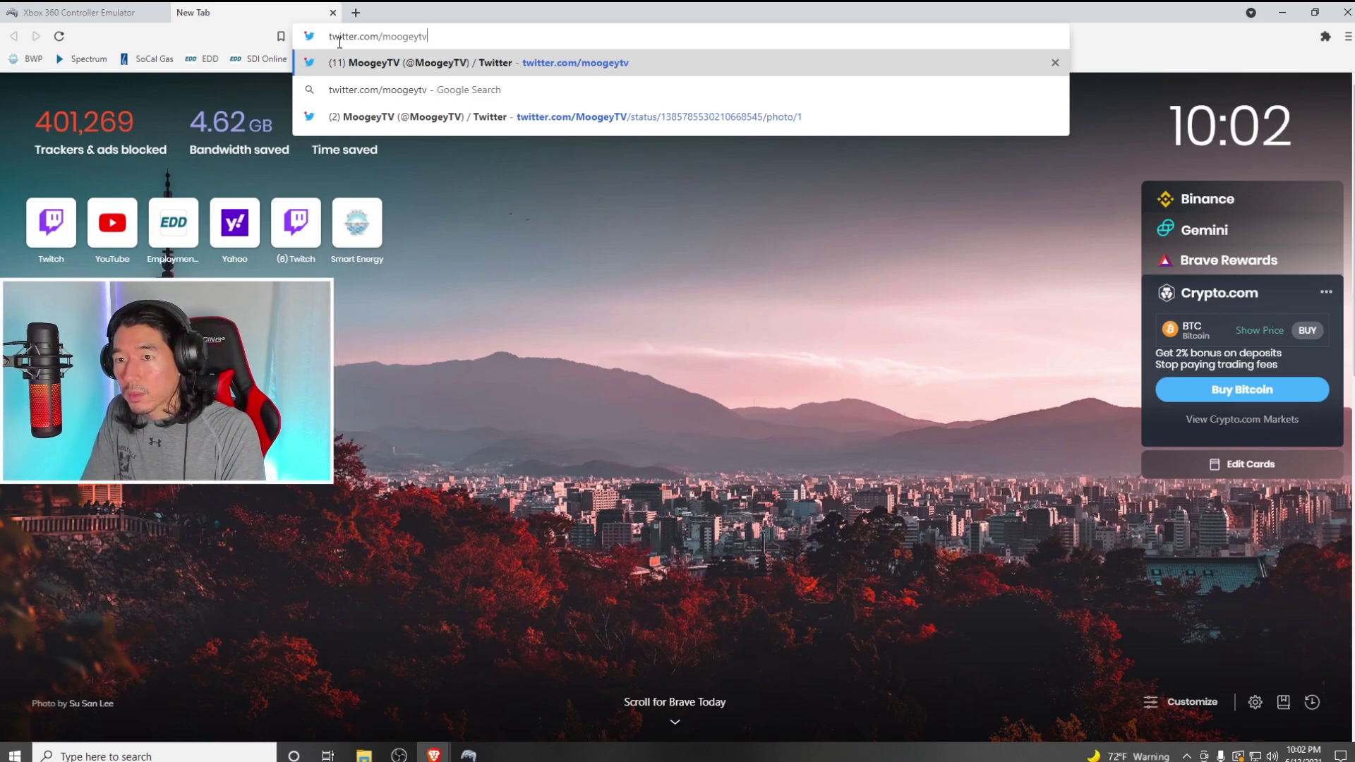
pyautogui.press('Return')
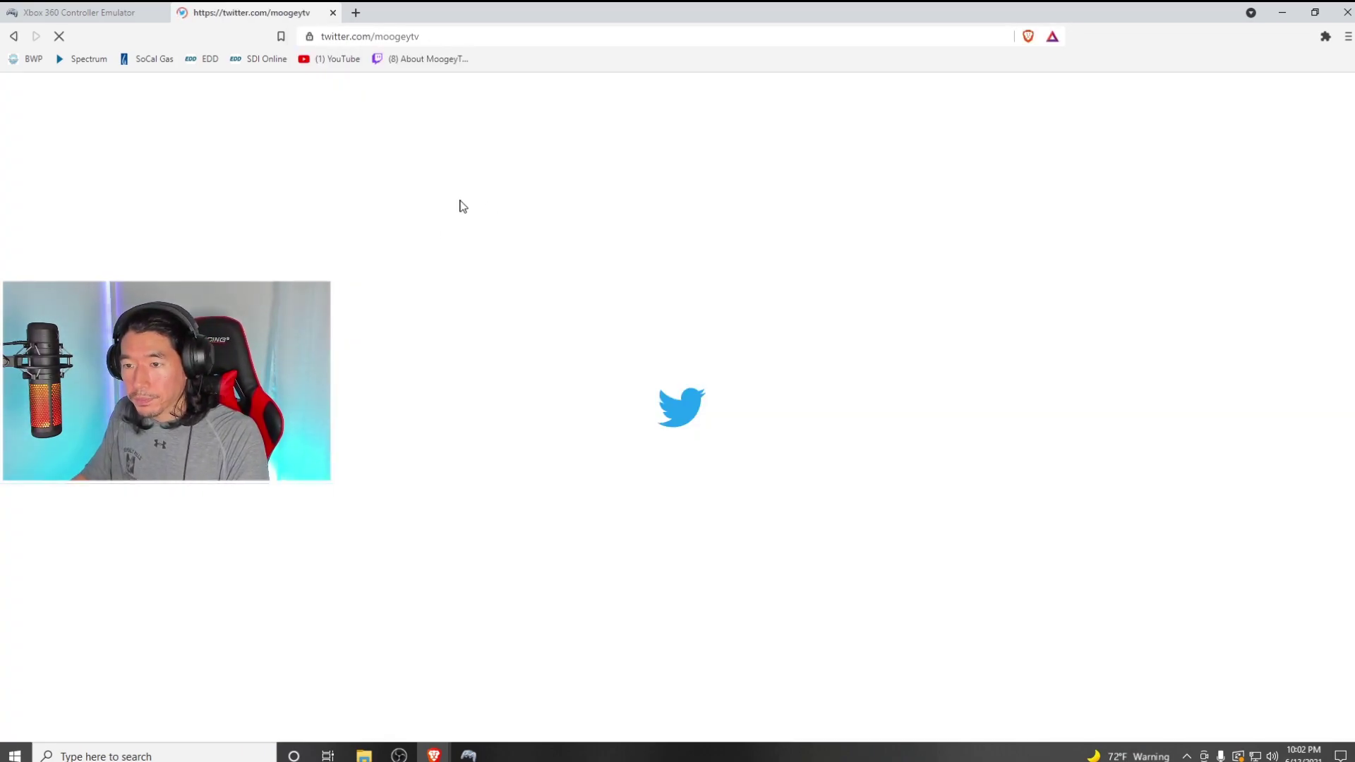
pyautogui.scroll(-13, 564, 388)
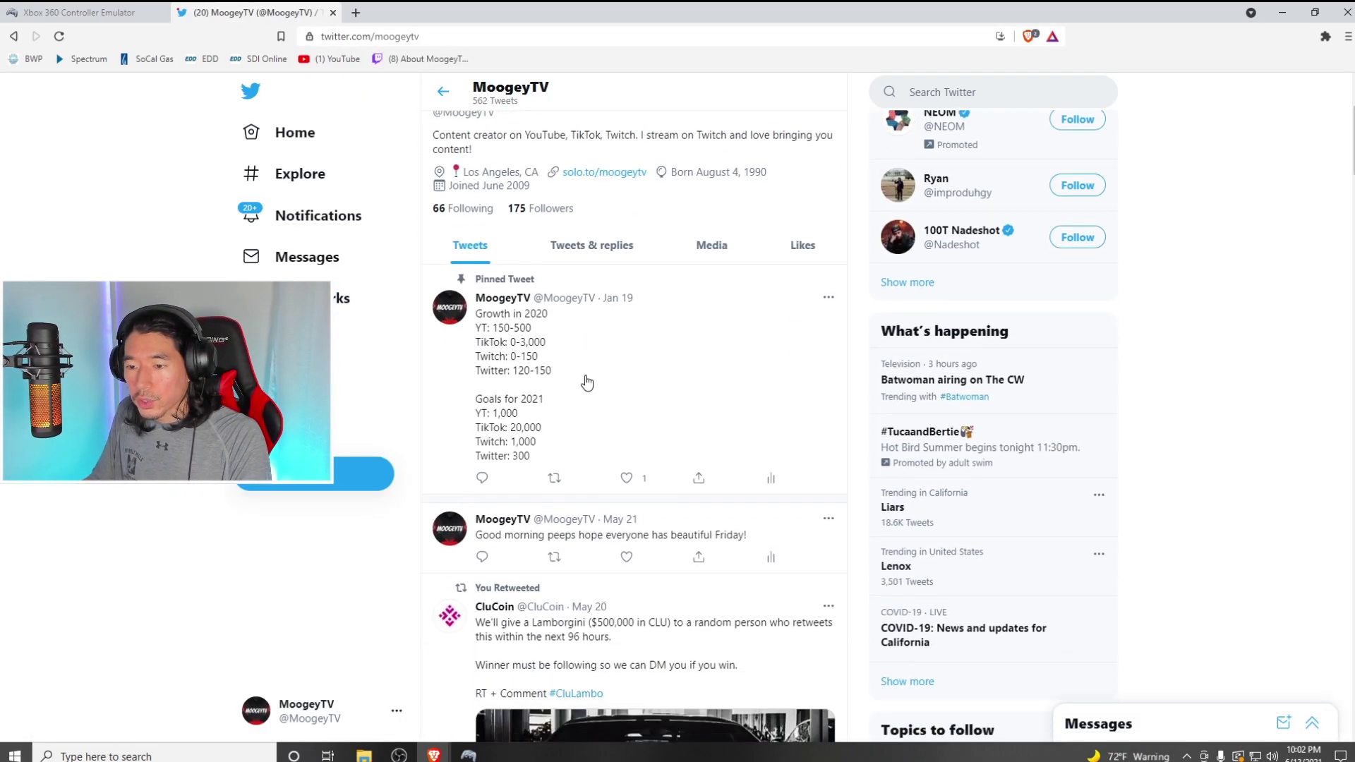
pyautogui.scroll(-20, 576, 388)
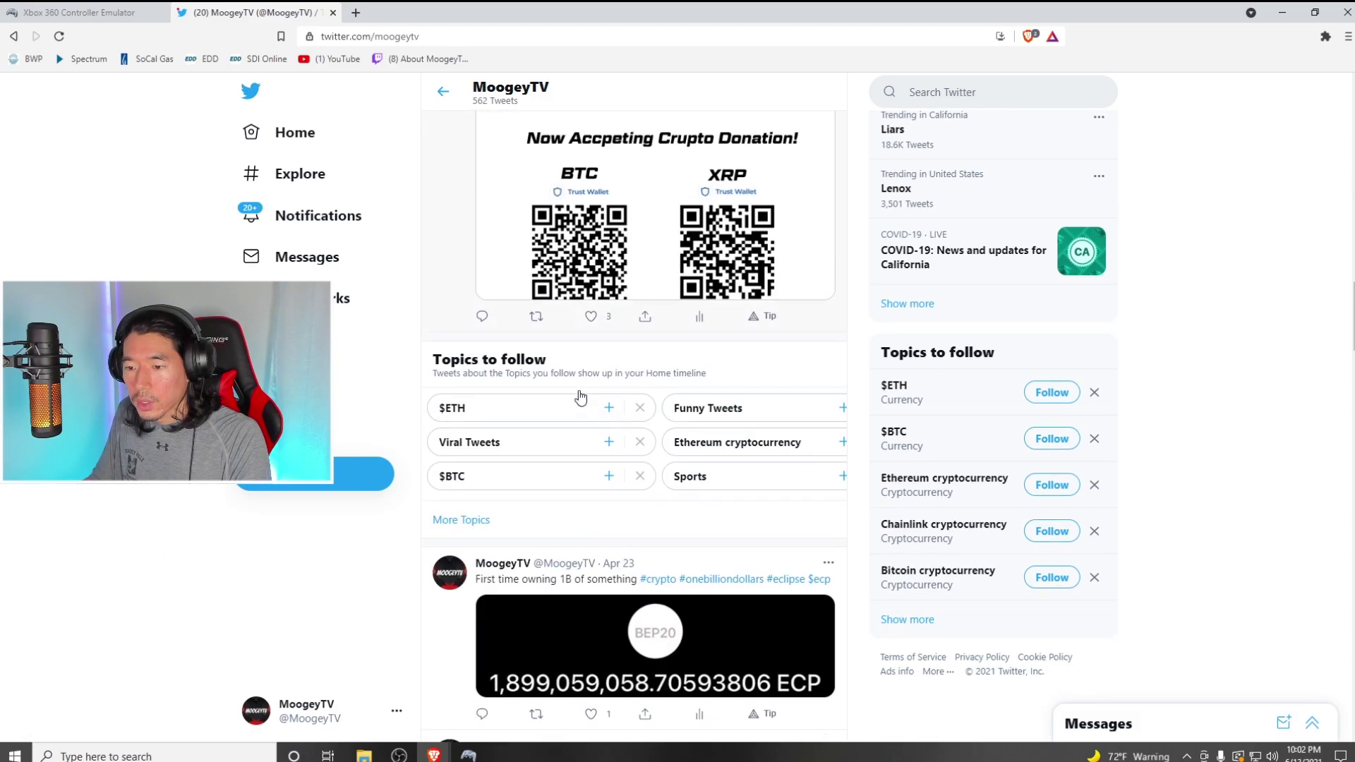
pyautogui.scroll(3, 588, 381)
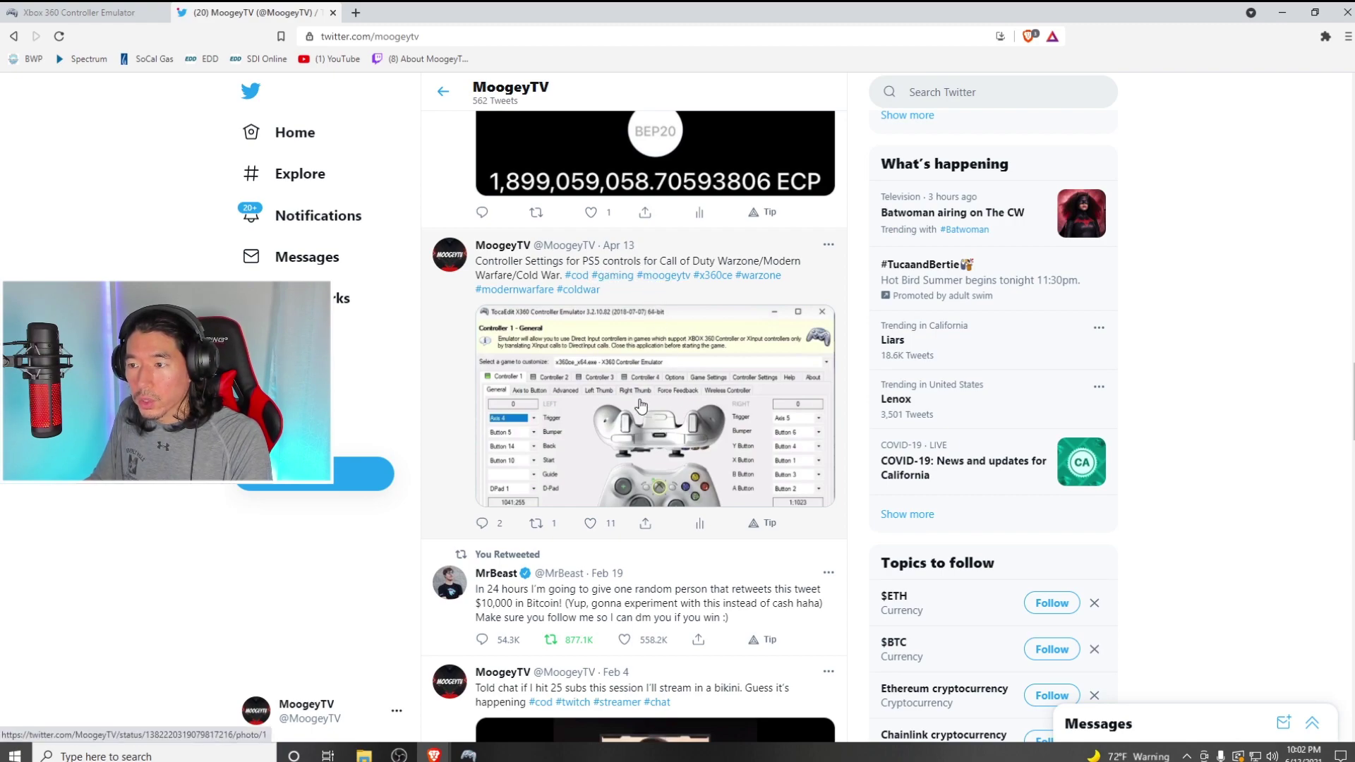
# Step: Enlarge the tweet's x360ce screenshot, then restore down the browser and move it right
pyautogui.click(679, 417)
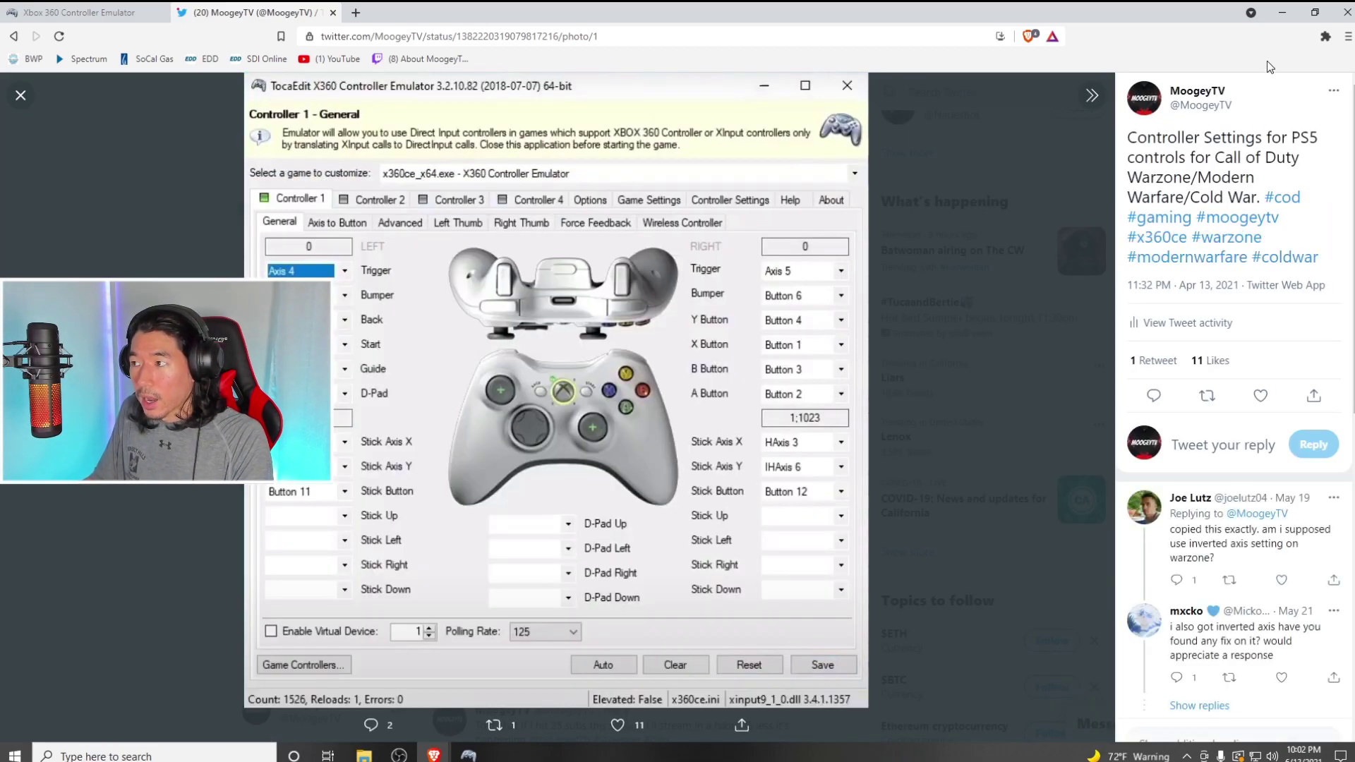
pyautogui.click(1315, 12)
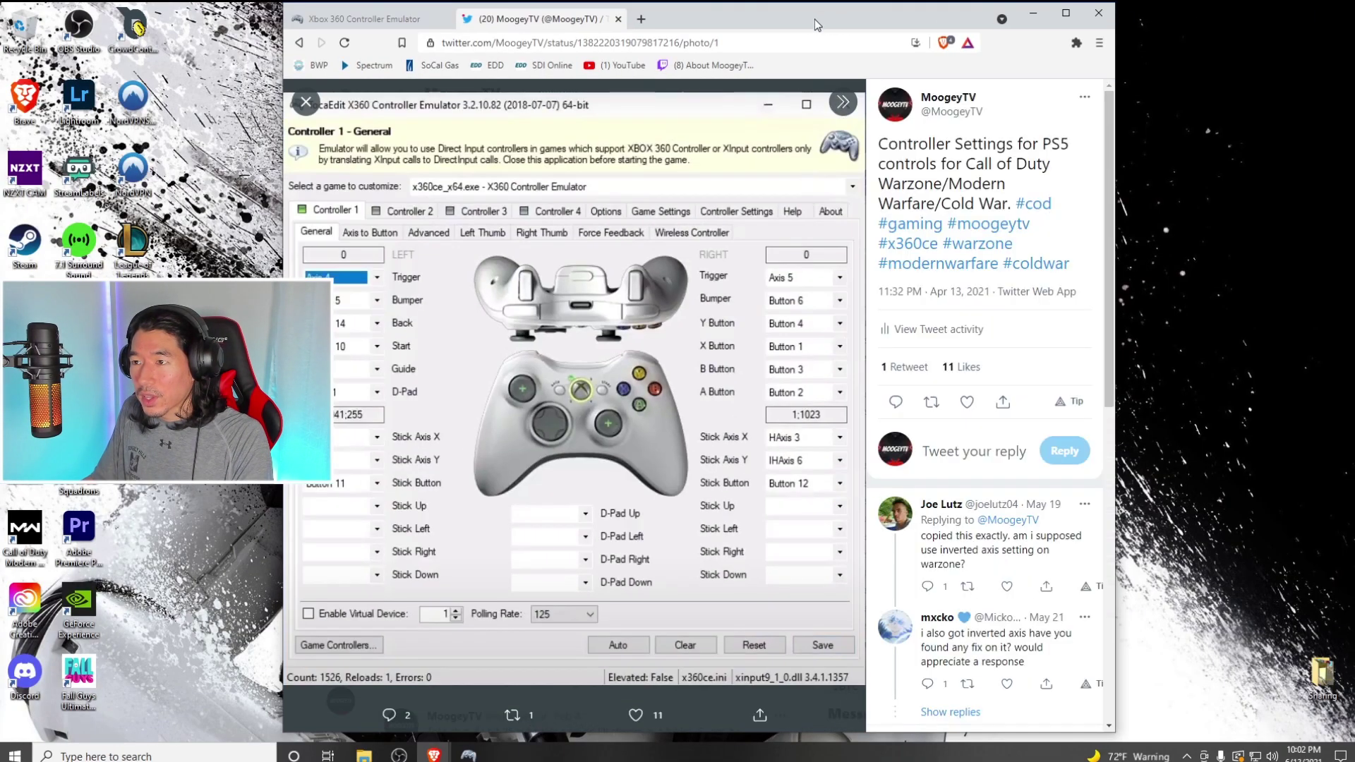
pyautogui.moveTo(814, 19); pyautogui.dragTo(1160, 27)
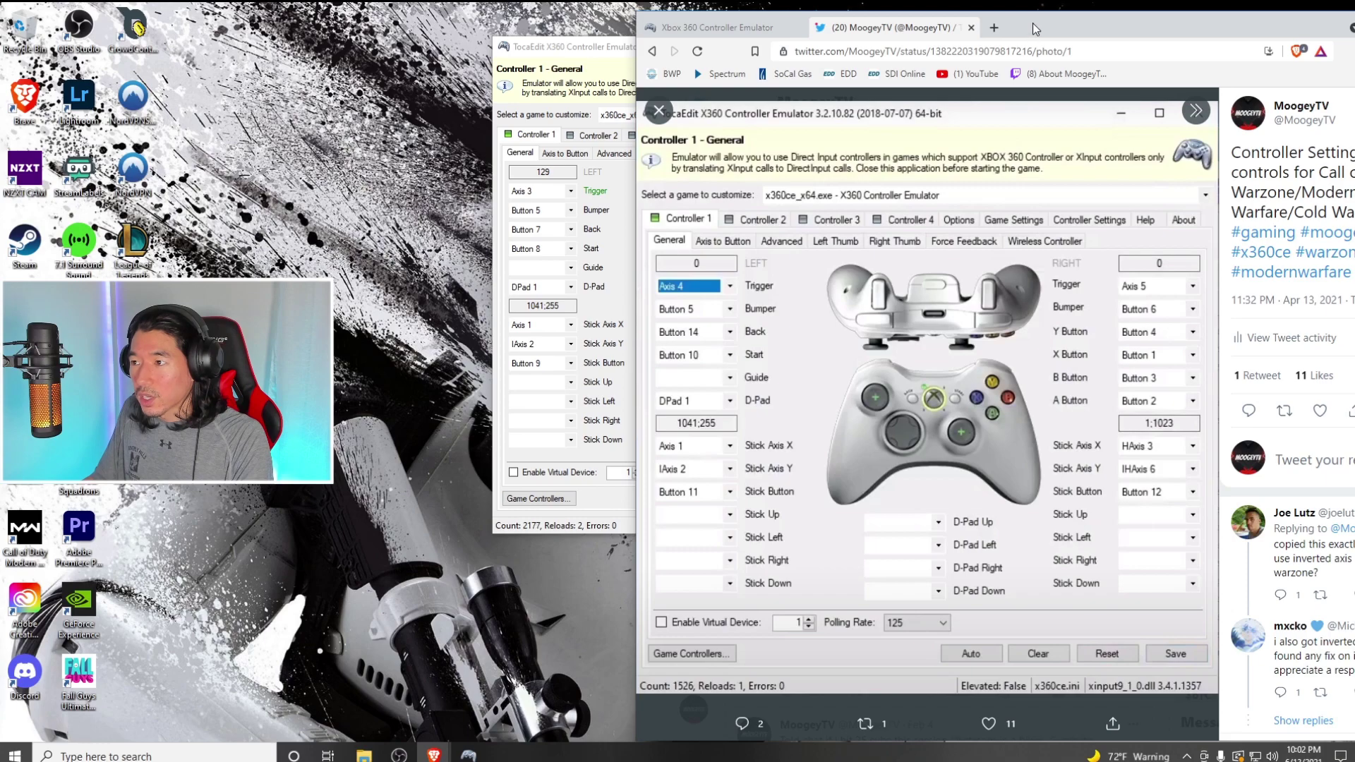
pyautogui.moveTo(1031, 23); pyautogui.dragTo(1179, 27)
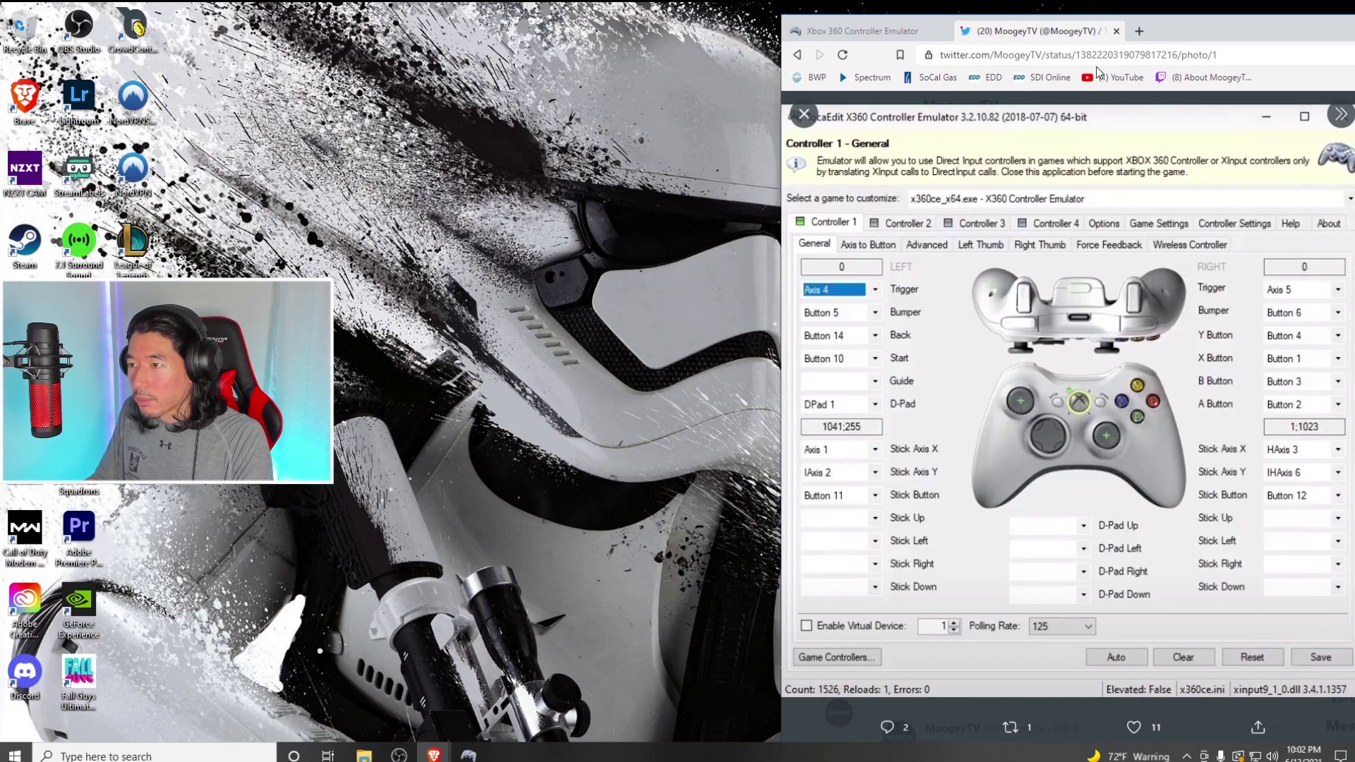
# Step: Narrow the browser onto the right side and bring the emulator window in front
pyautogui.click(468, 754)
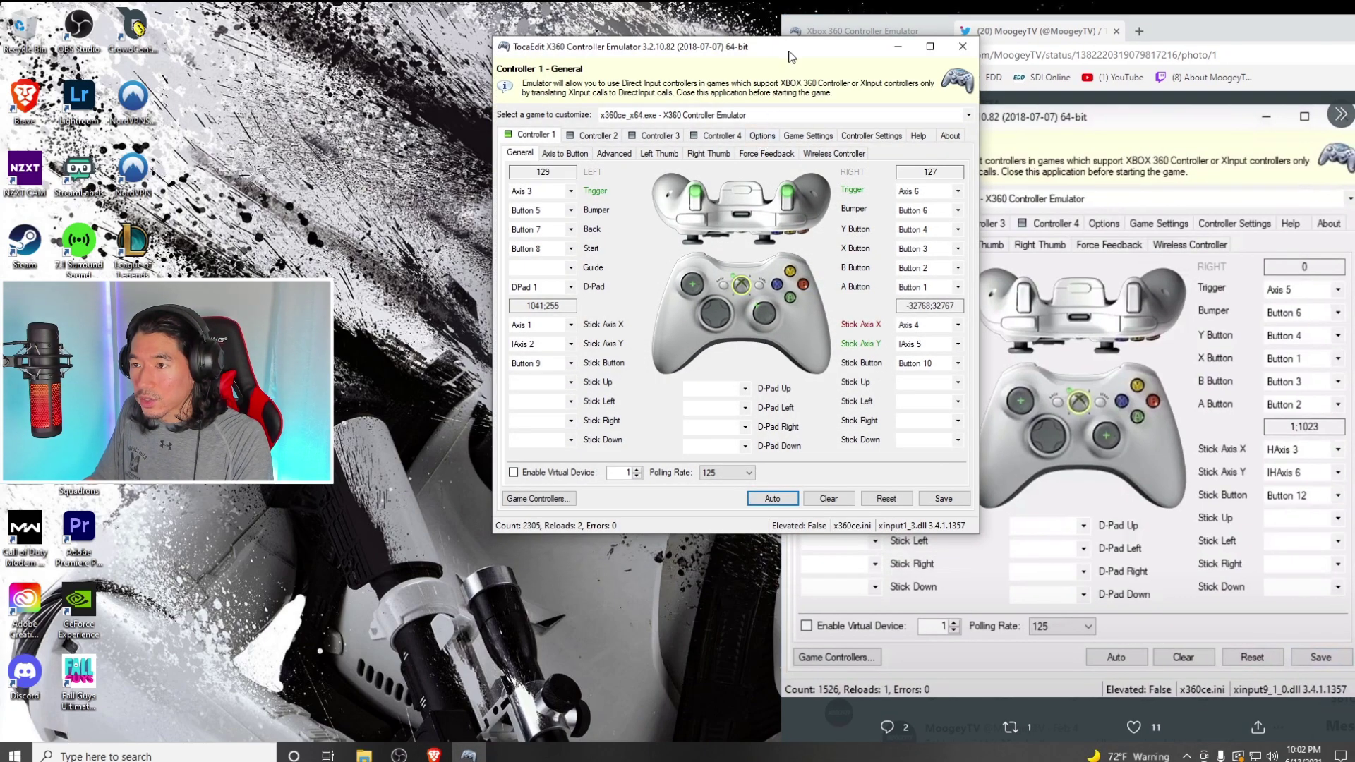
pyautogui.moveTo(1205, 39); pyautogui.dragTo(878, 31)
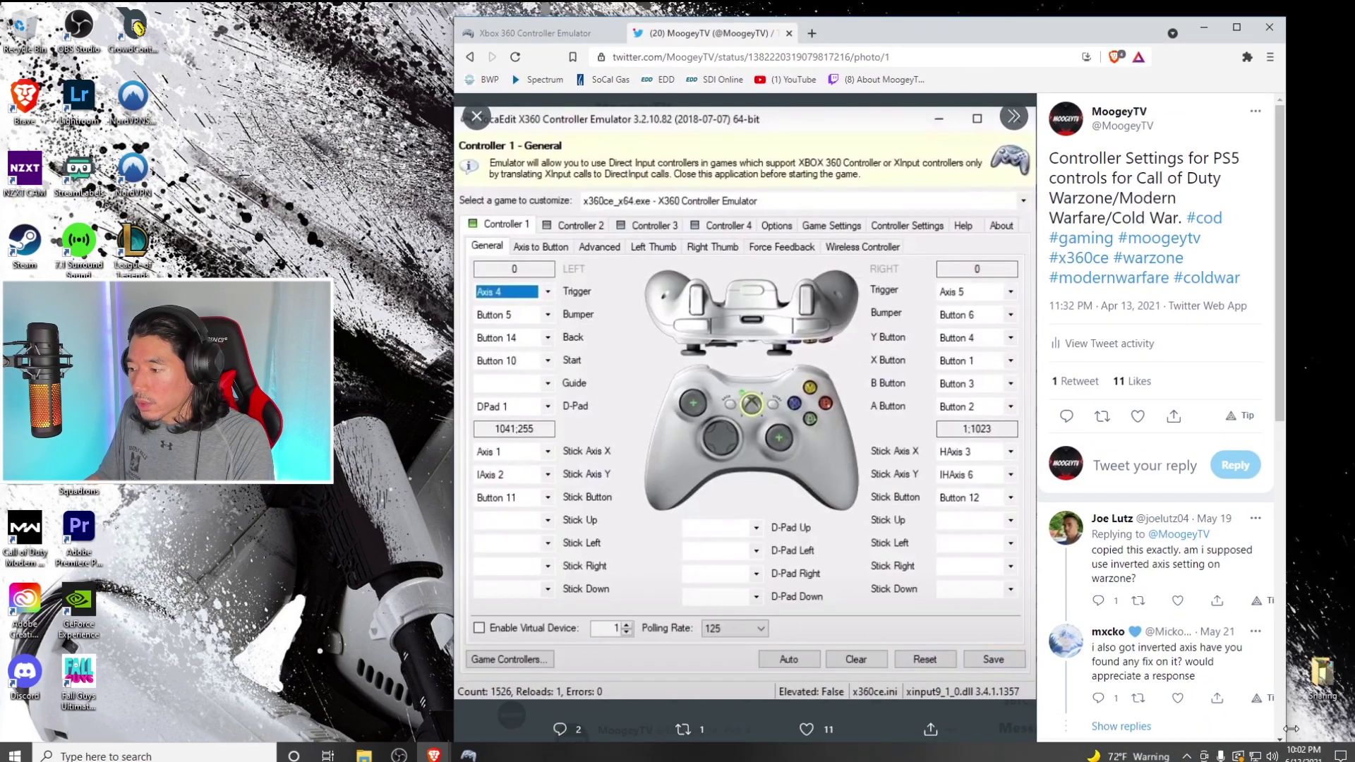
pyautogui.moveTo(1291, 729); pyautogui.dragTo(957, 679)
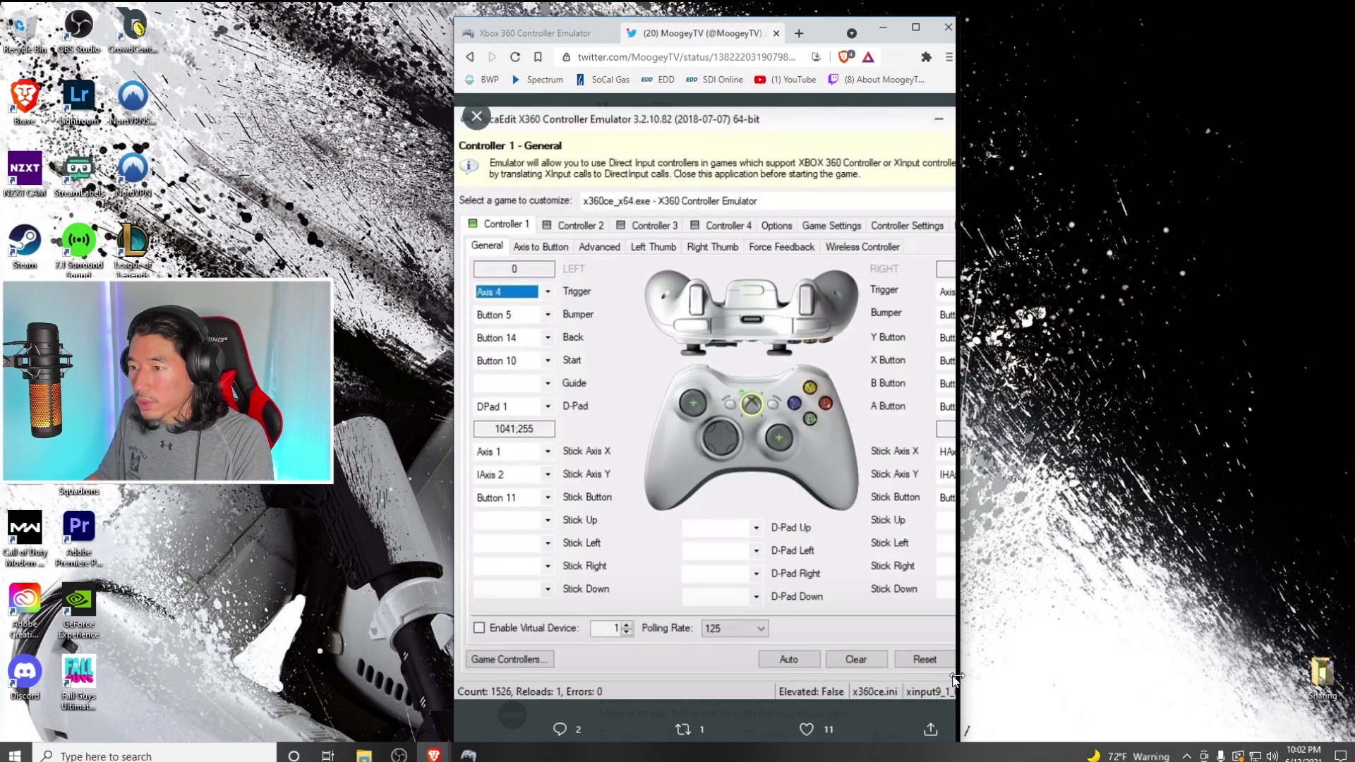
pyautogui.moveTo(805, 26); pyautogui.dragTo(1225, 20)
pyautogui.click(789, 68)
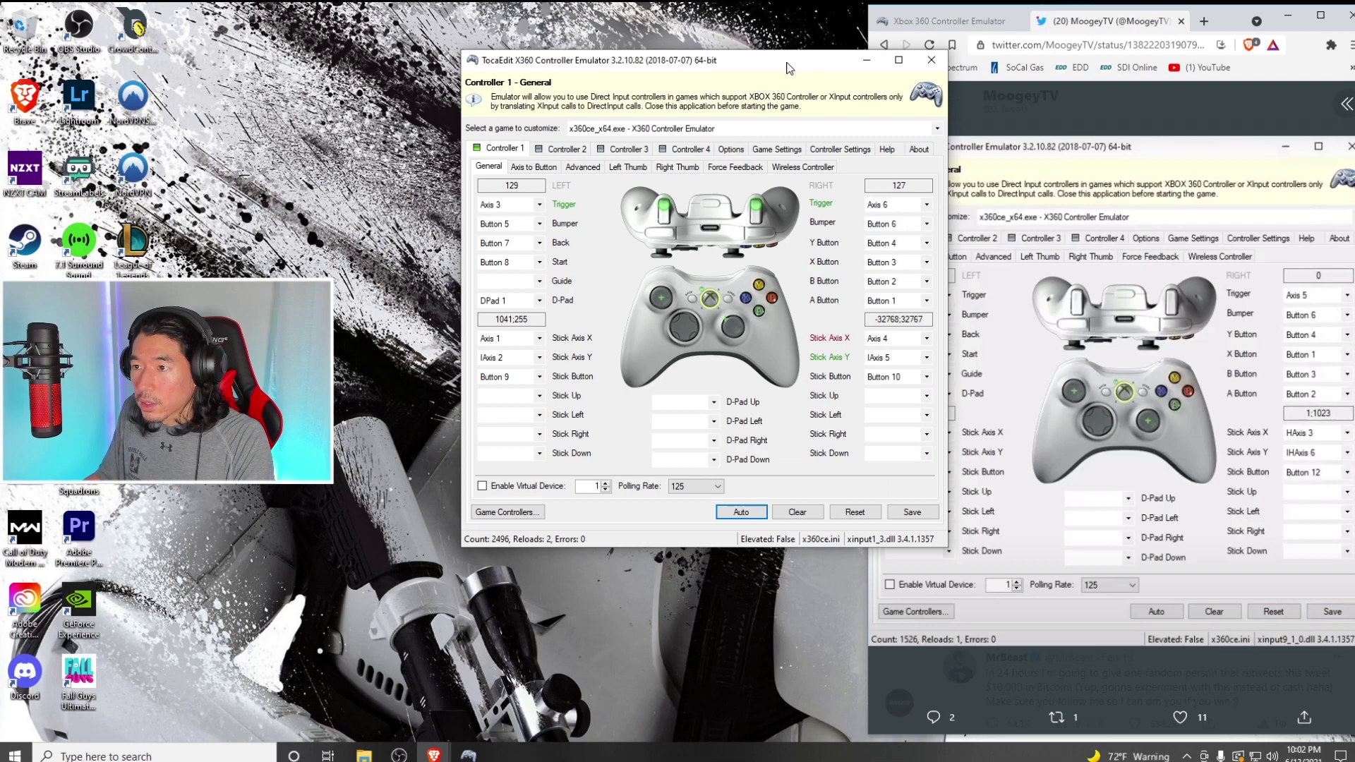
# Step: Place the emulator beside the screenshot and map the left Trigger to Axis 4
pyautogui.moveTo(789, 68); pyautogui.dragTo(709, 118)
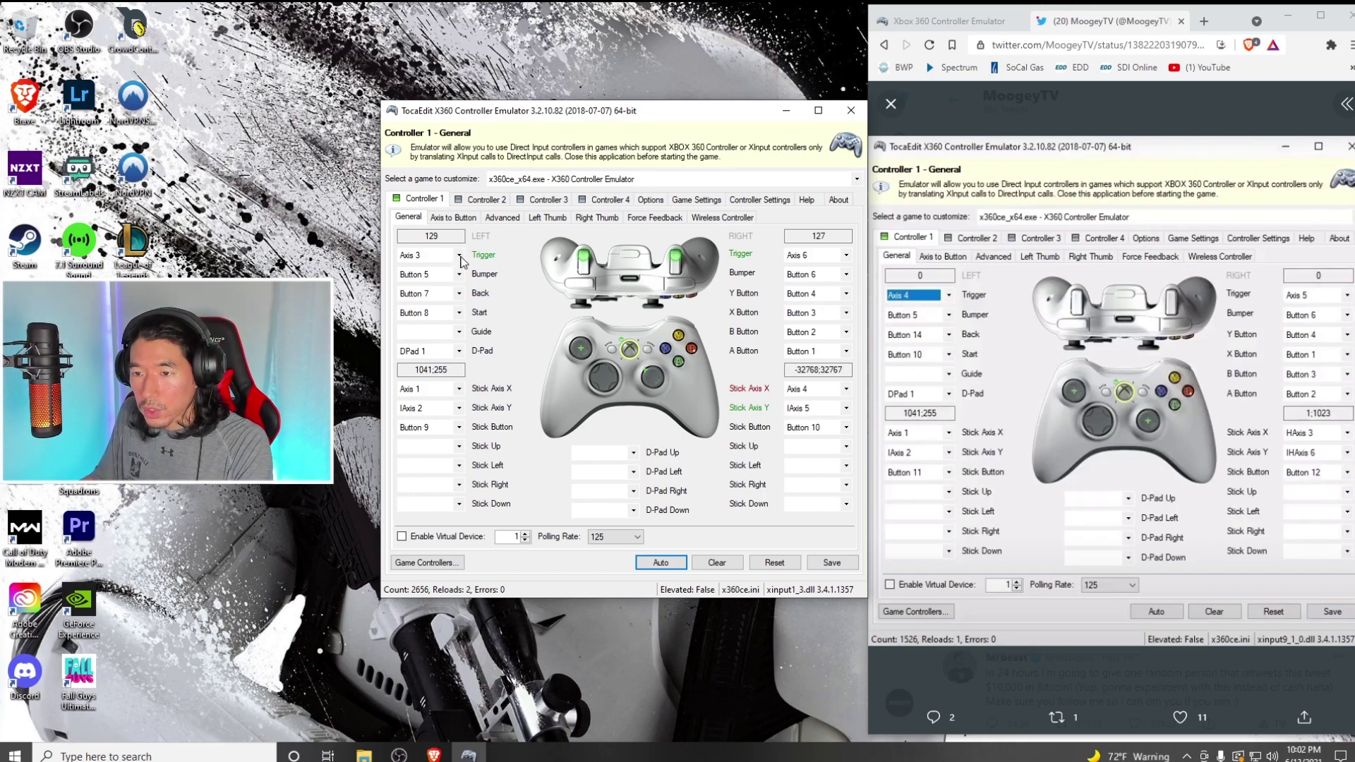
pyautogui.click(459, 258)
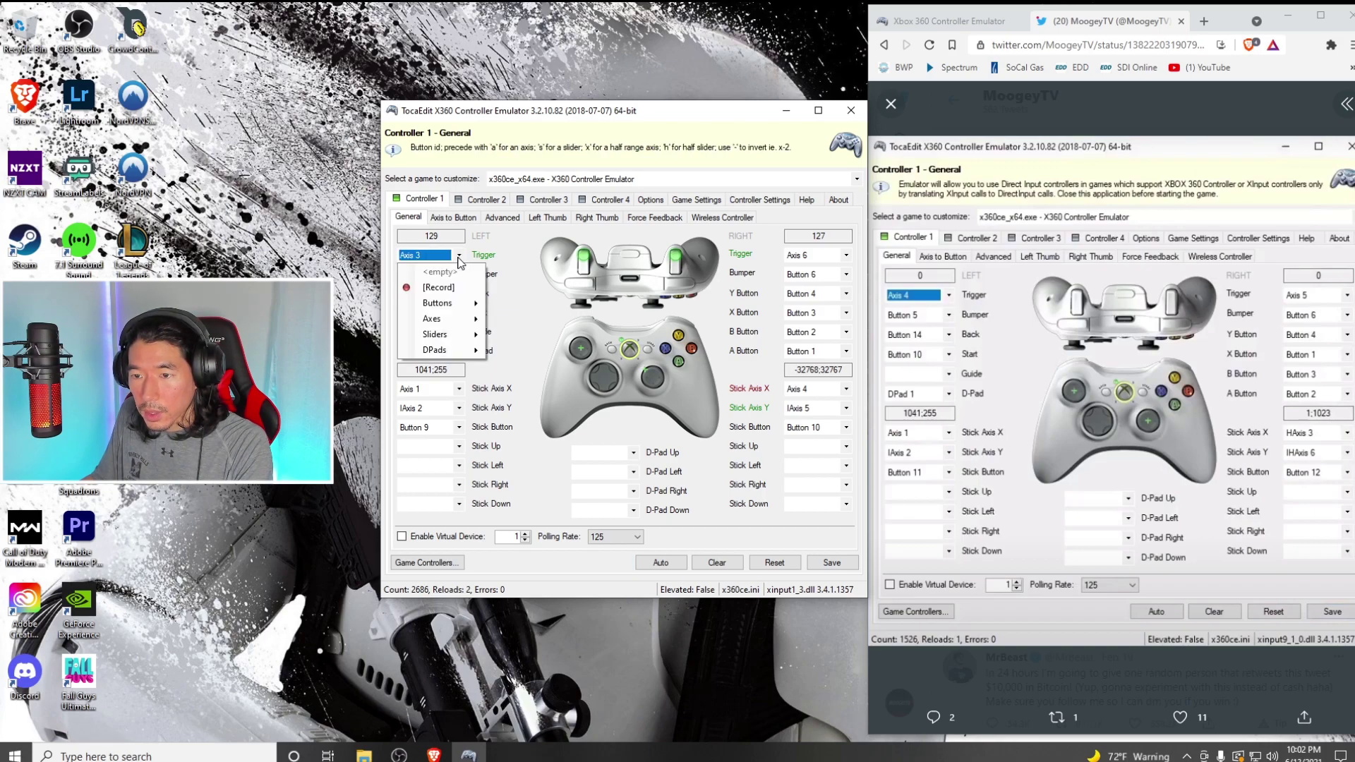
pyautogui.moveTo(446, 321)
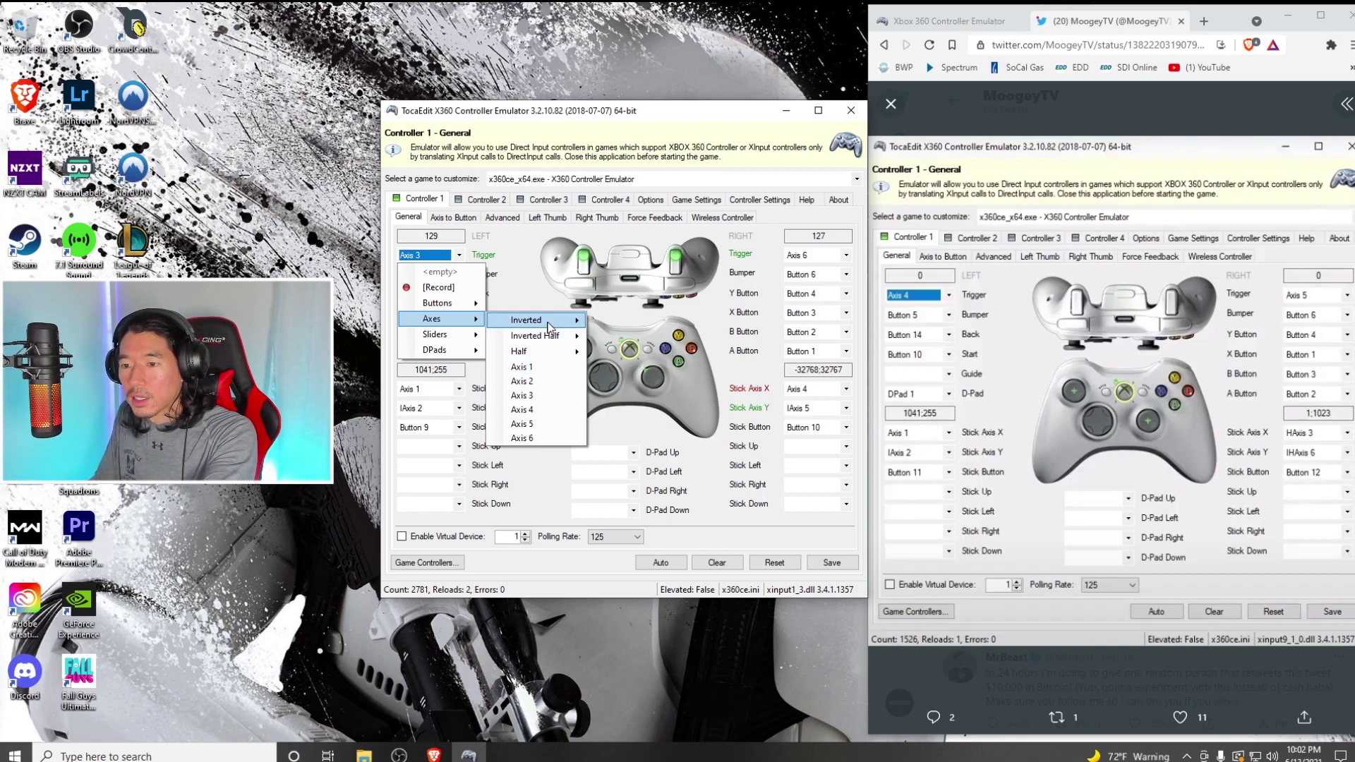
pyautogui.moveTo(550, 326)
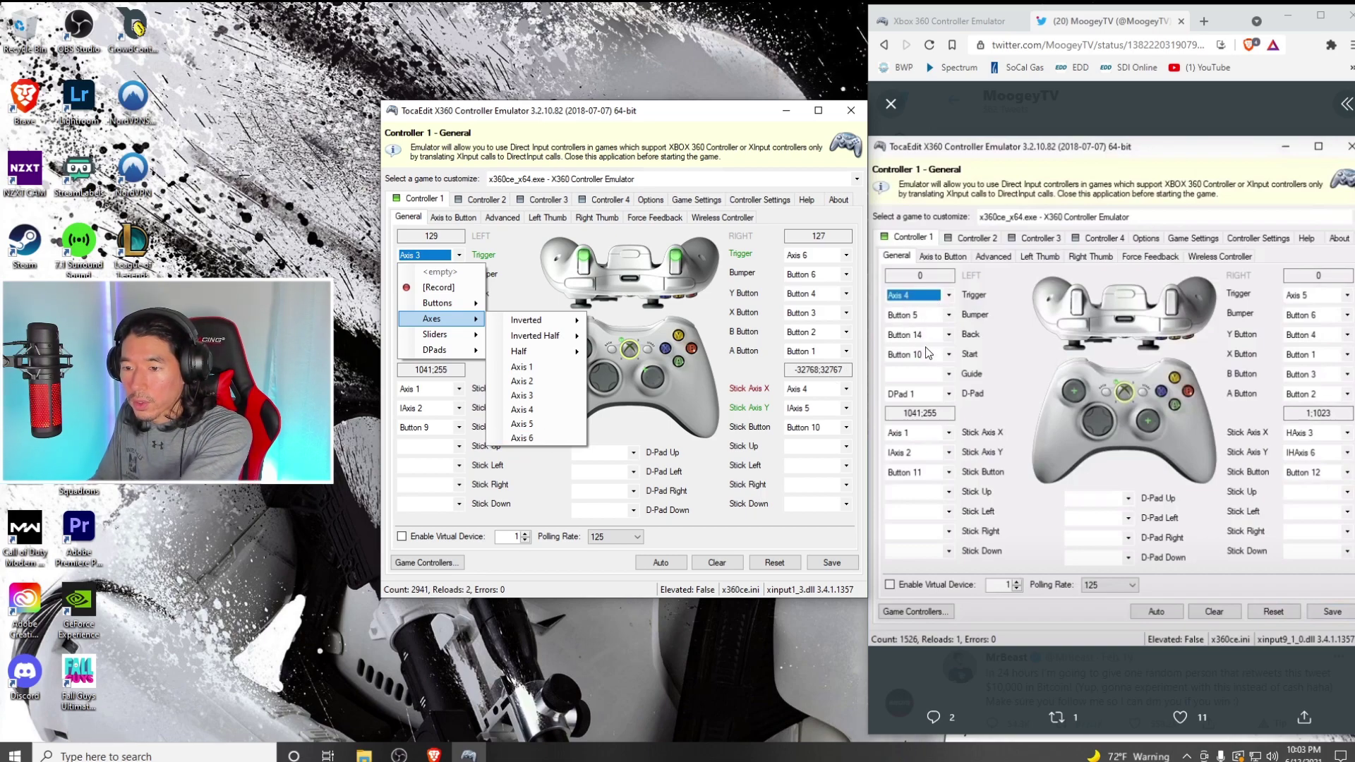
pyautogui.click(557, 410)
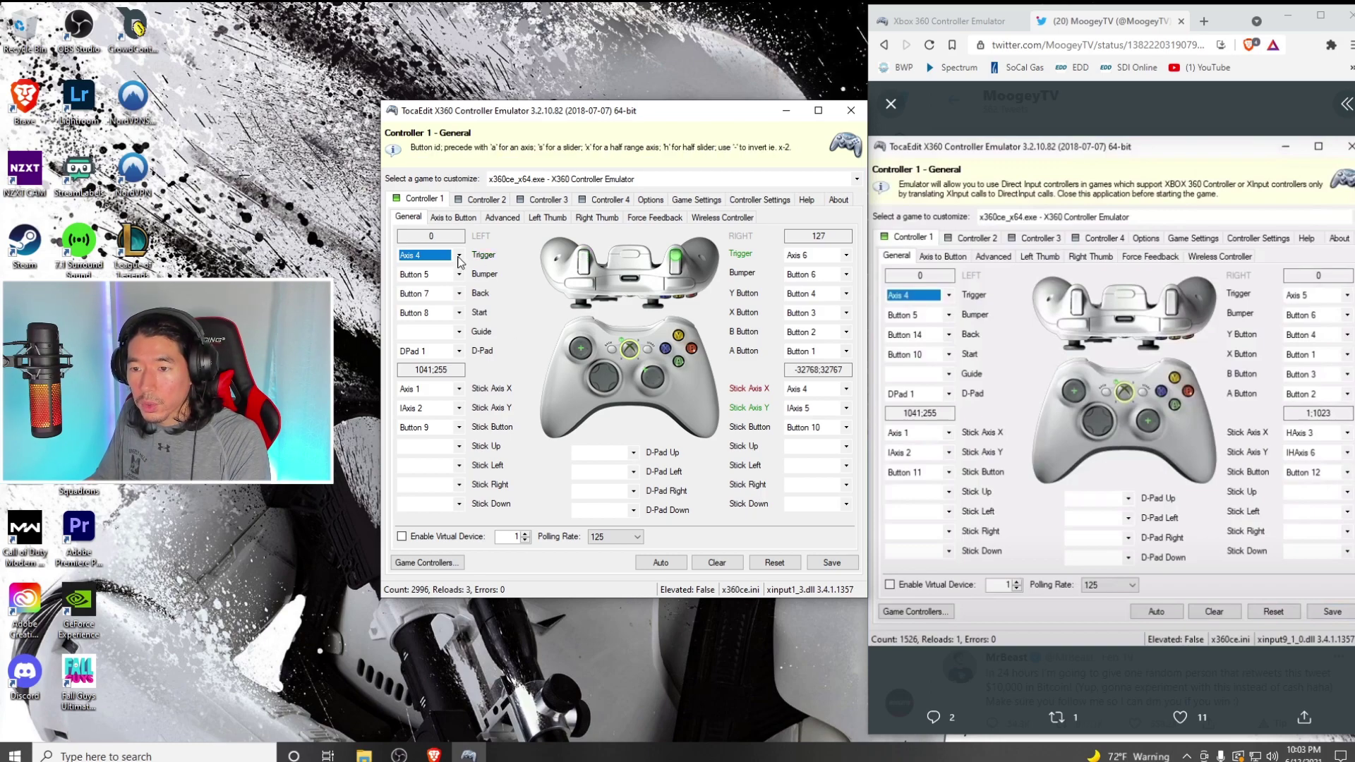
# Step: Recheck the left Trigger mapping list twice, closing it unchanged
pyautogui.click(459, 255)
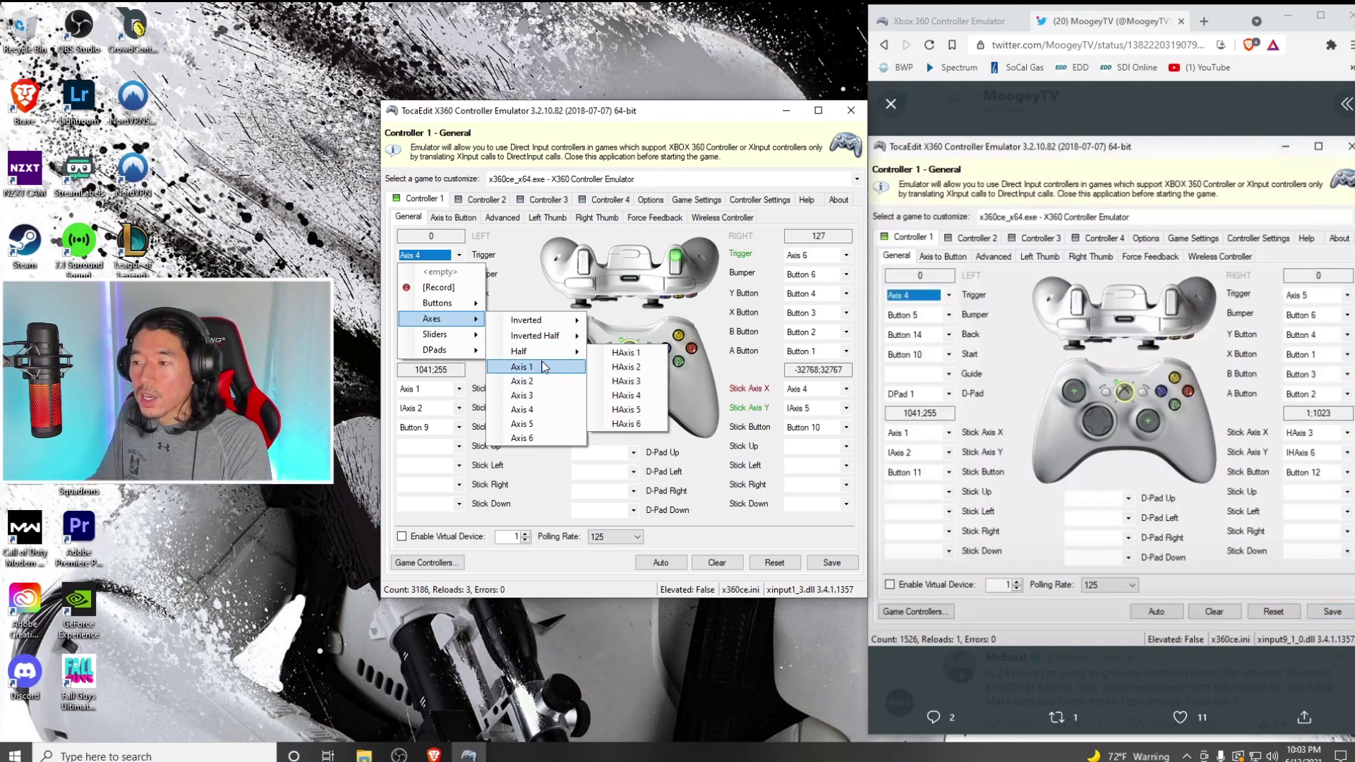
pyautogui.click(887, 299)
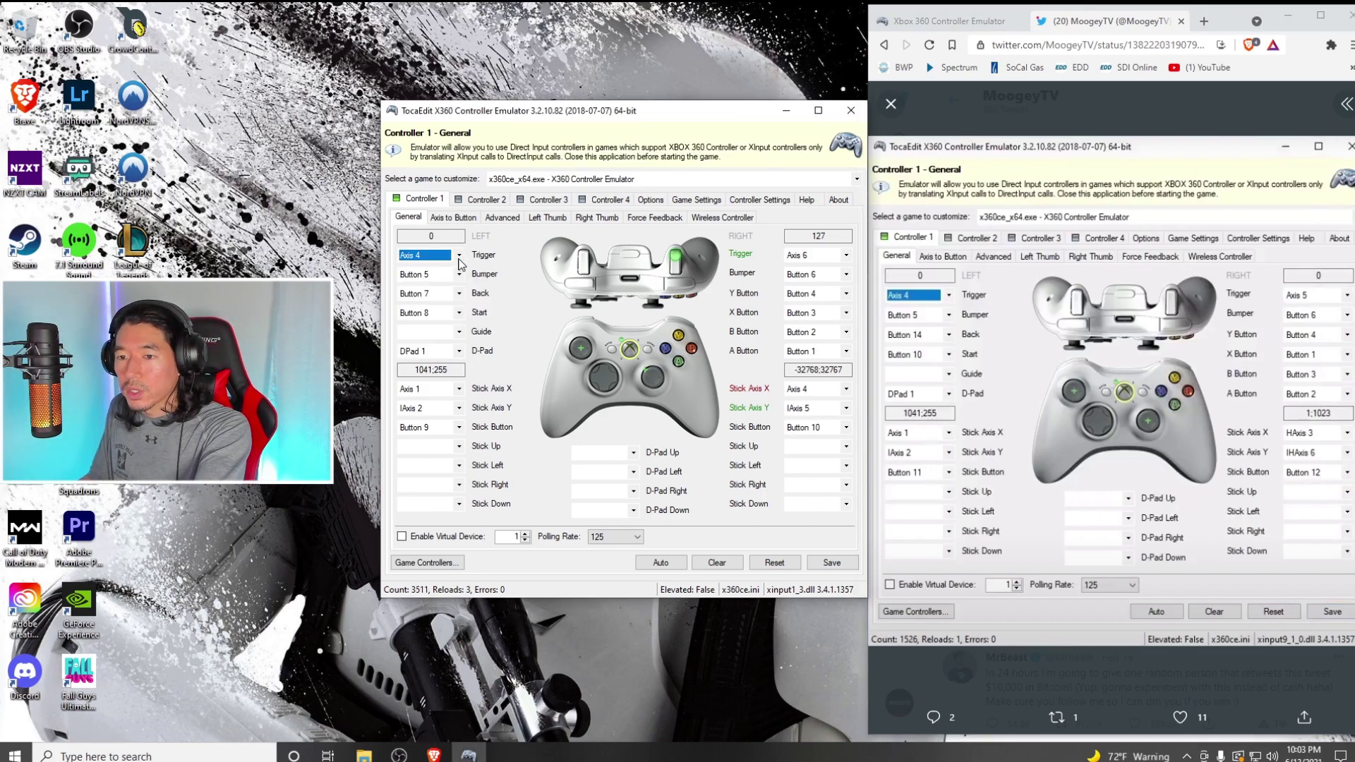
pyautogui.click(459, 255)
pyautogui.click(496, 269)
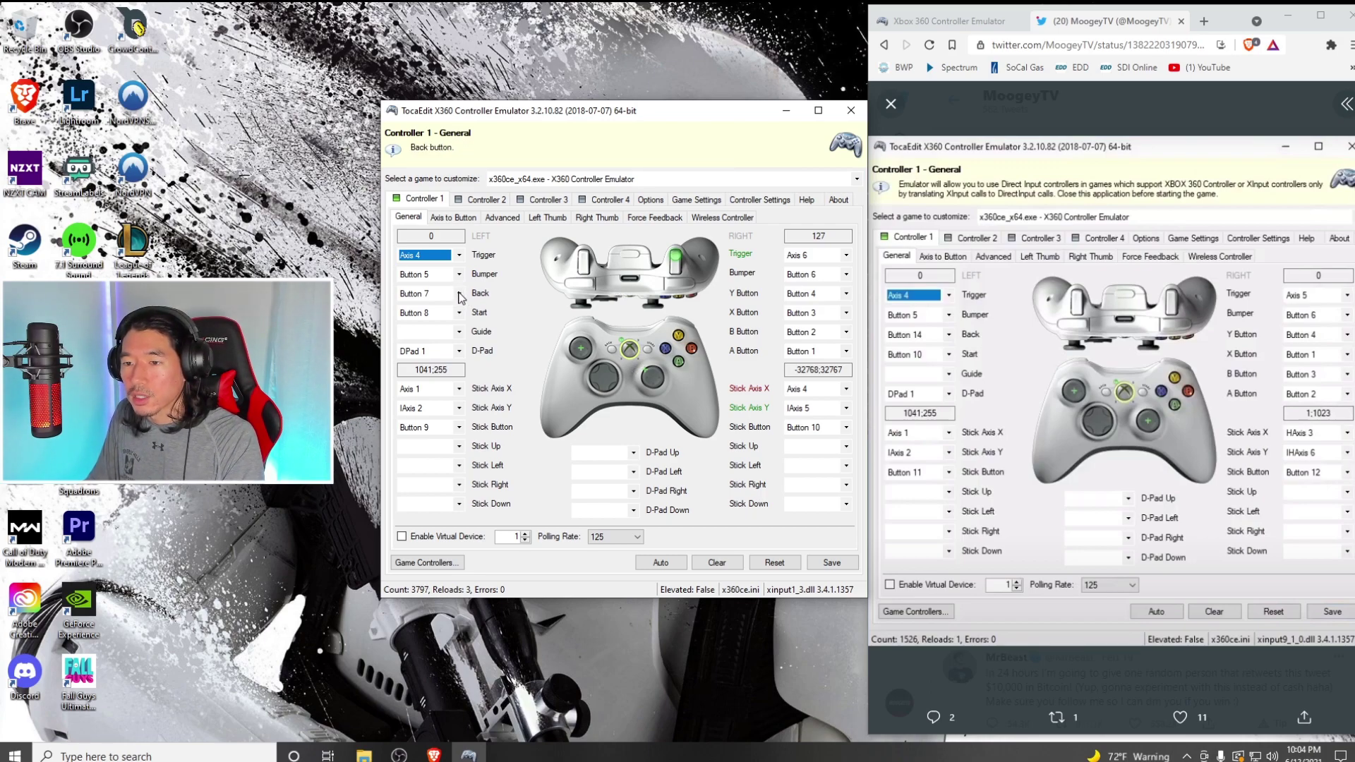
# Step: Map Back to Button 14 and Start to Button 10
pyautogui.click(460, 295)
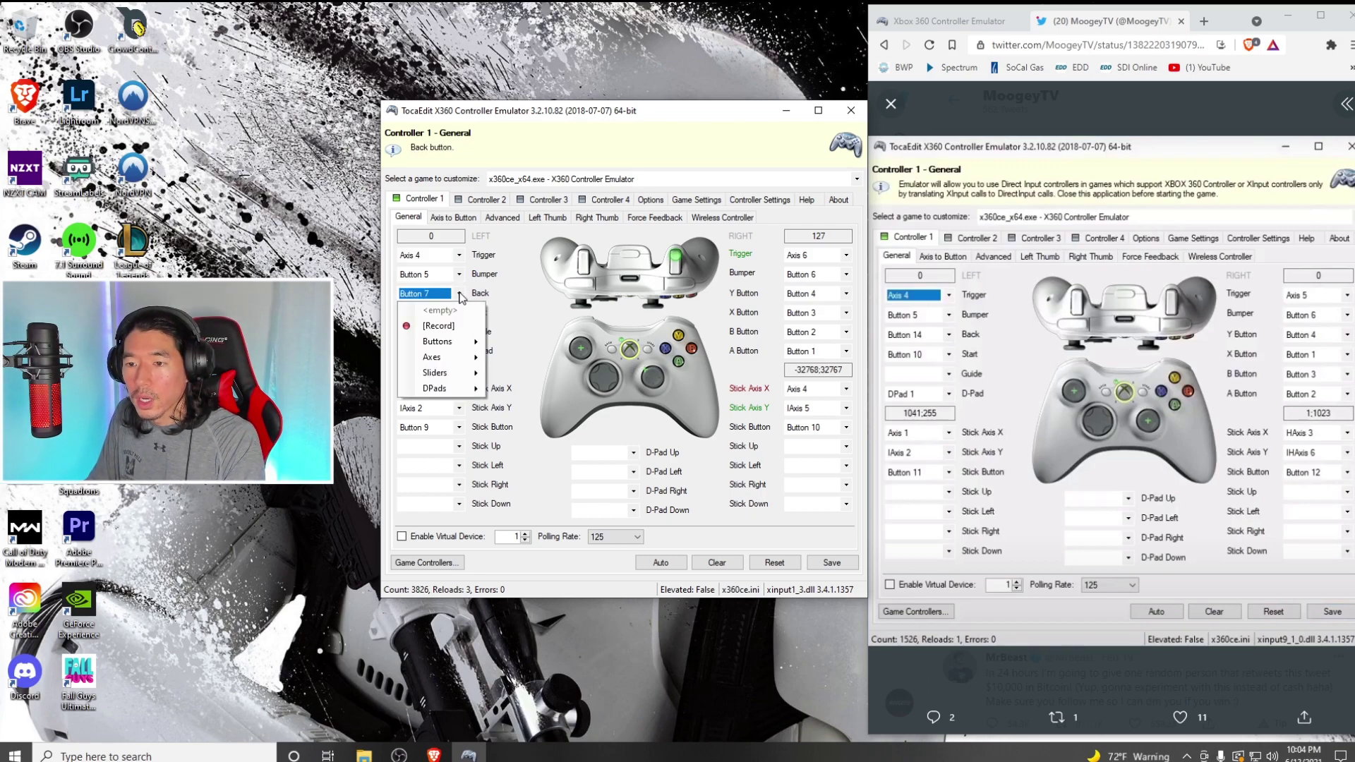
pyautogui.click(459, 294)
pyautogui.click(459, 294)
pyautogui.moveTo(466, 348)
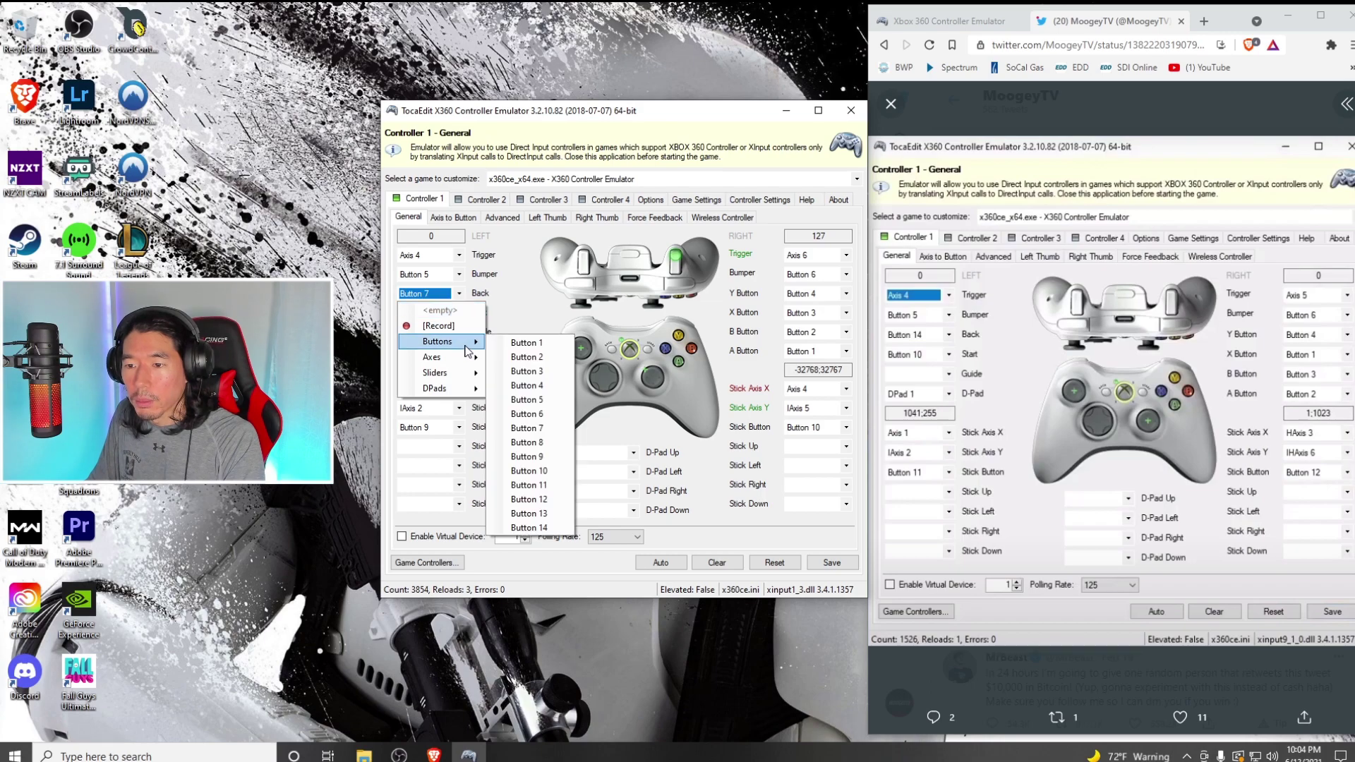
pyautogui.click(557, 529)
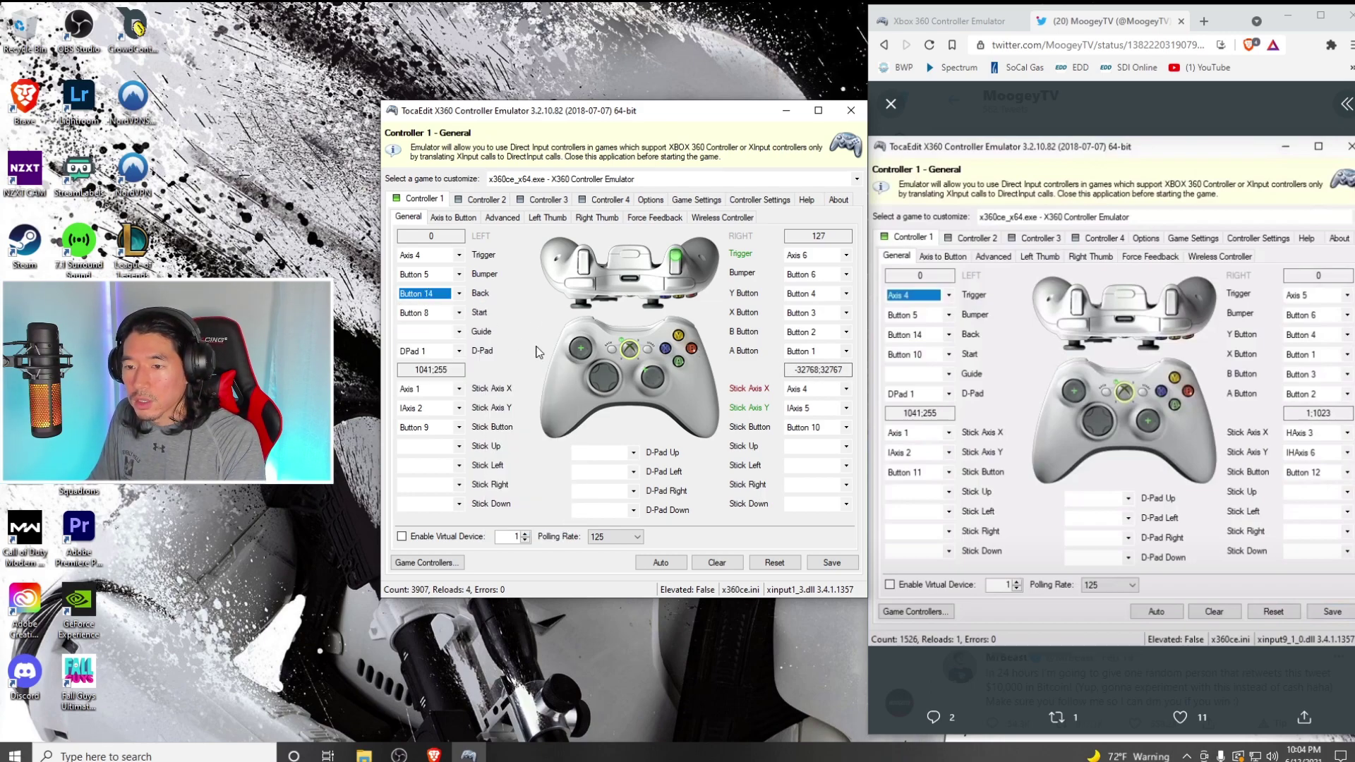
pyautogui.click(461, 315)
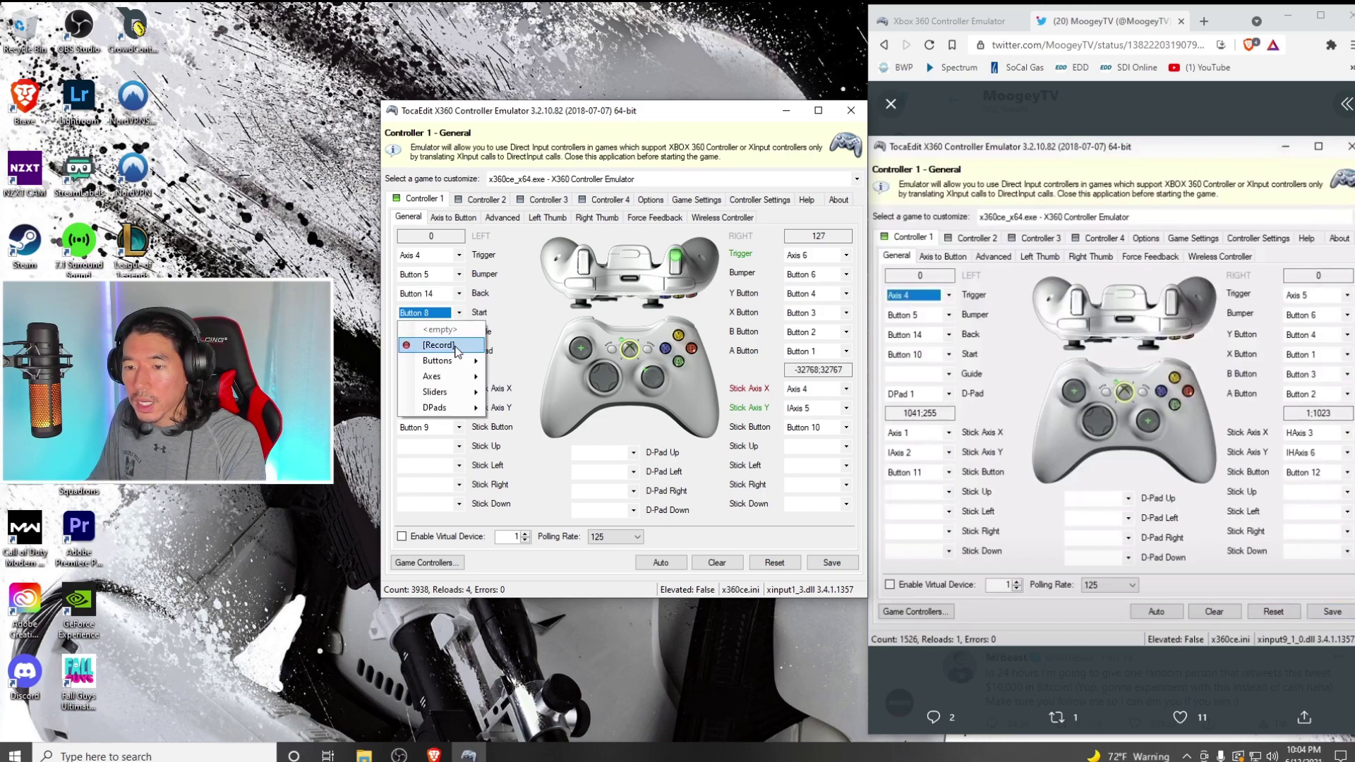
pyautogui.moveTo(460, 361)
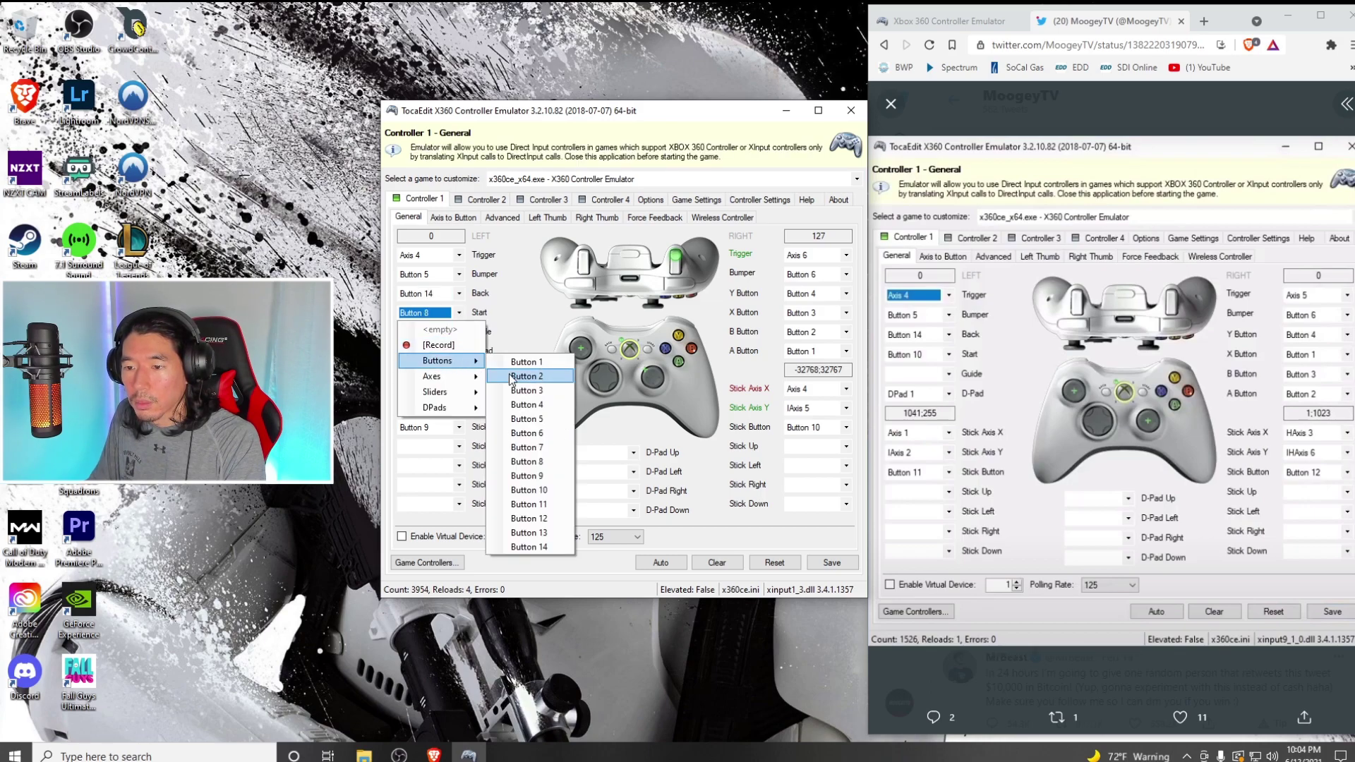
pyautogui.click(562, 490)
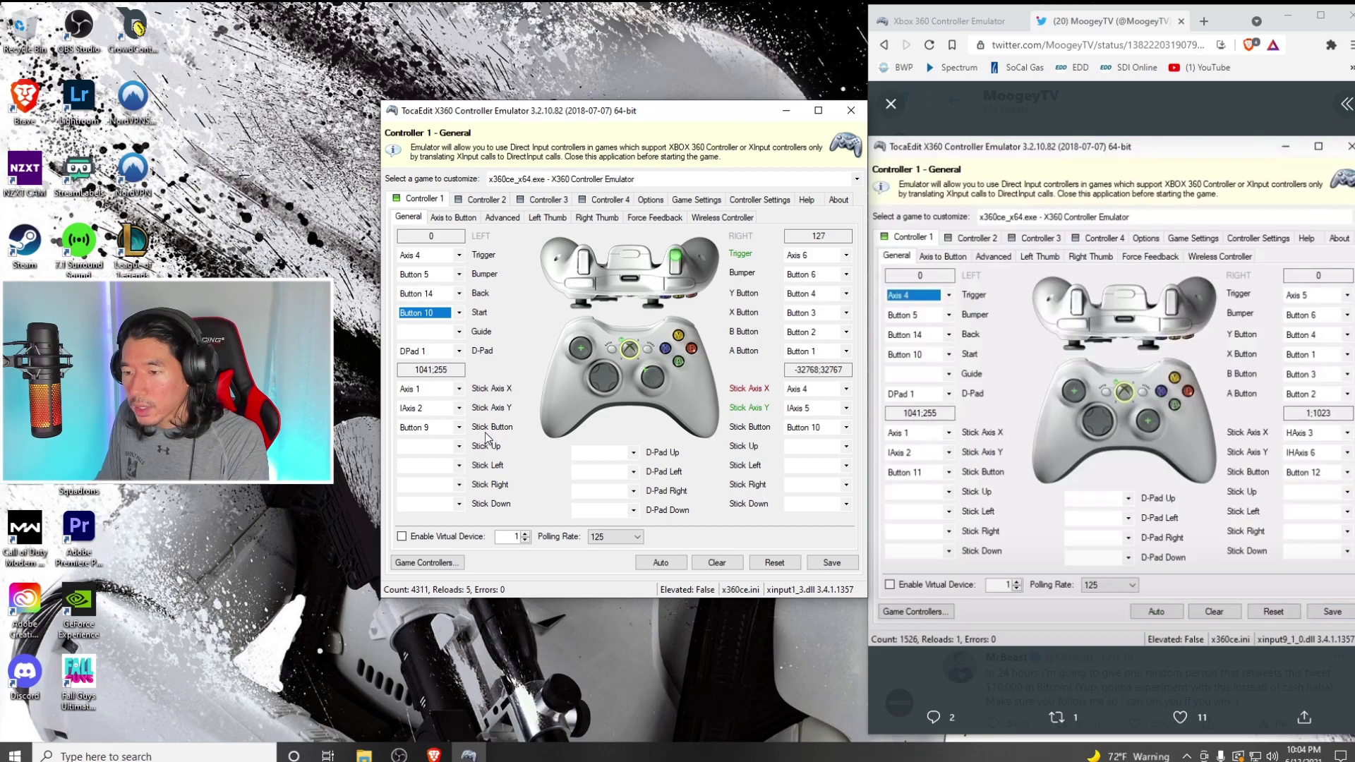
# Step: Map the left Stick Button to Button 11, keeping it after rechecking the list
pyautogui.click(460, 428)
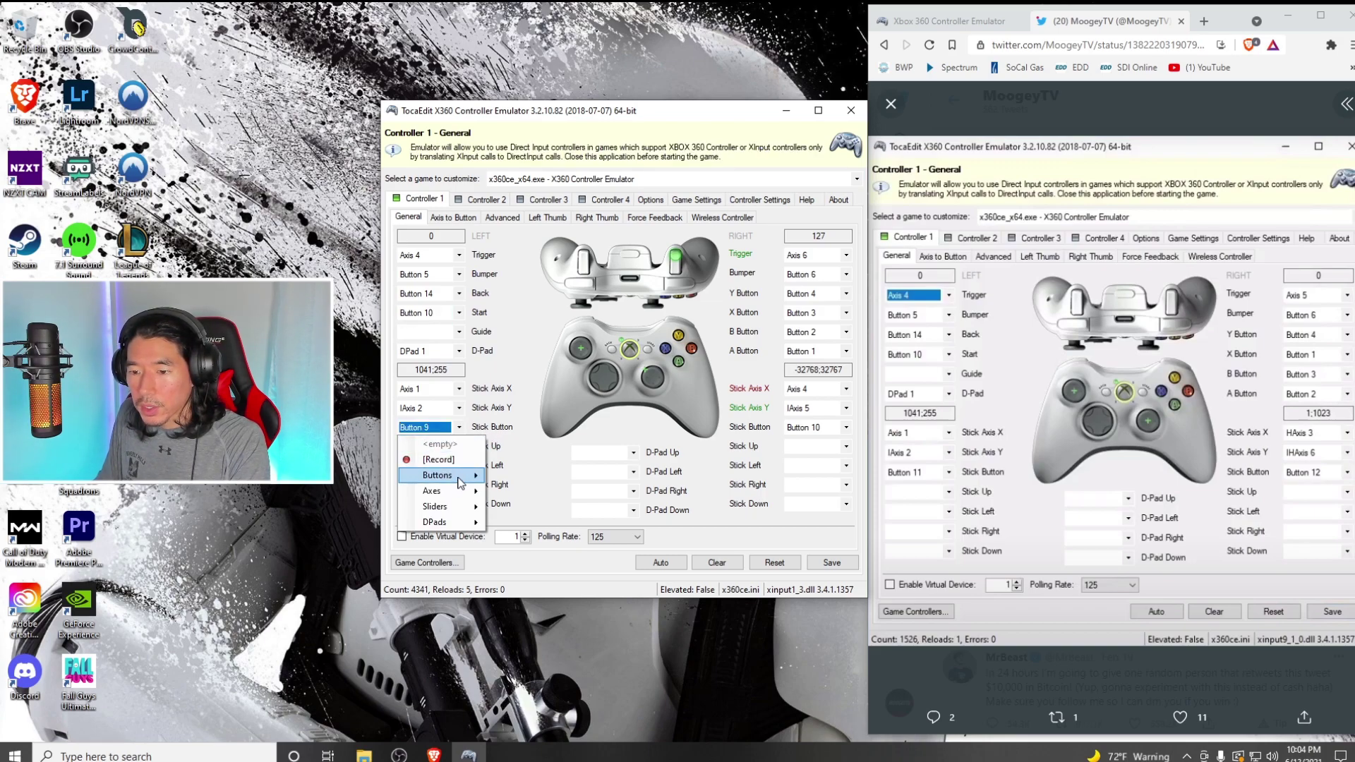
pyautogui.moveTo(463, 477)
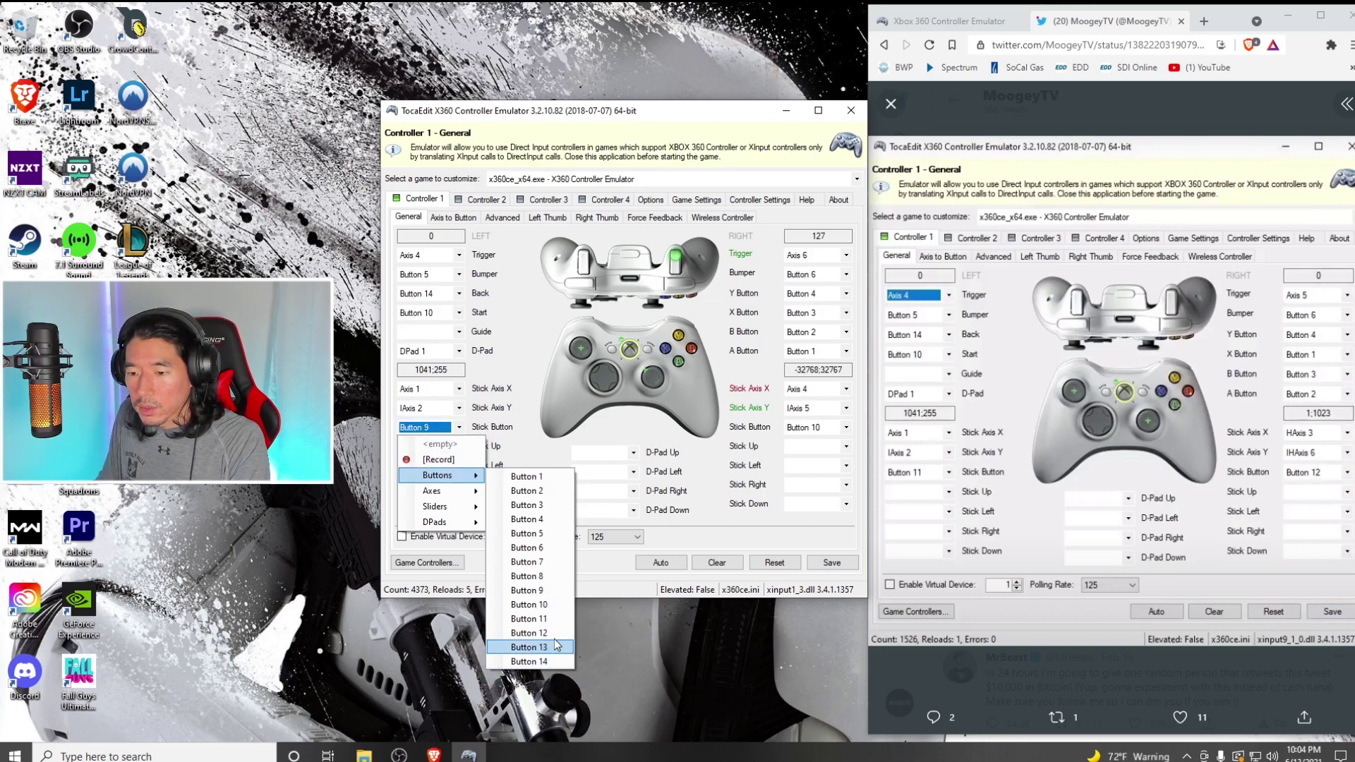
pyautogui.click(551, 621)
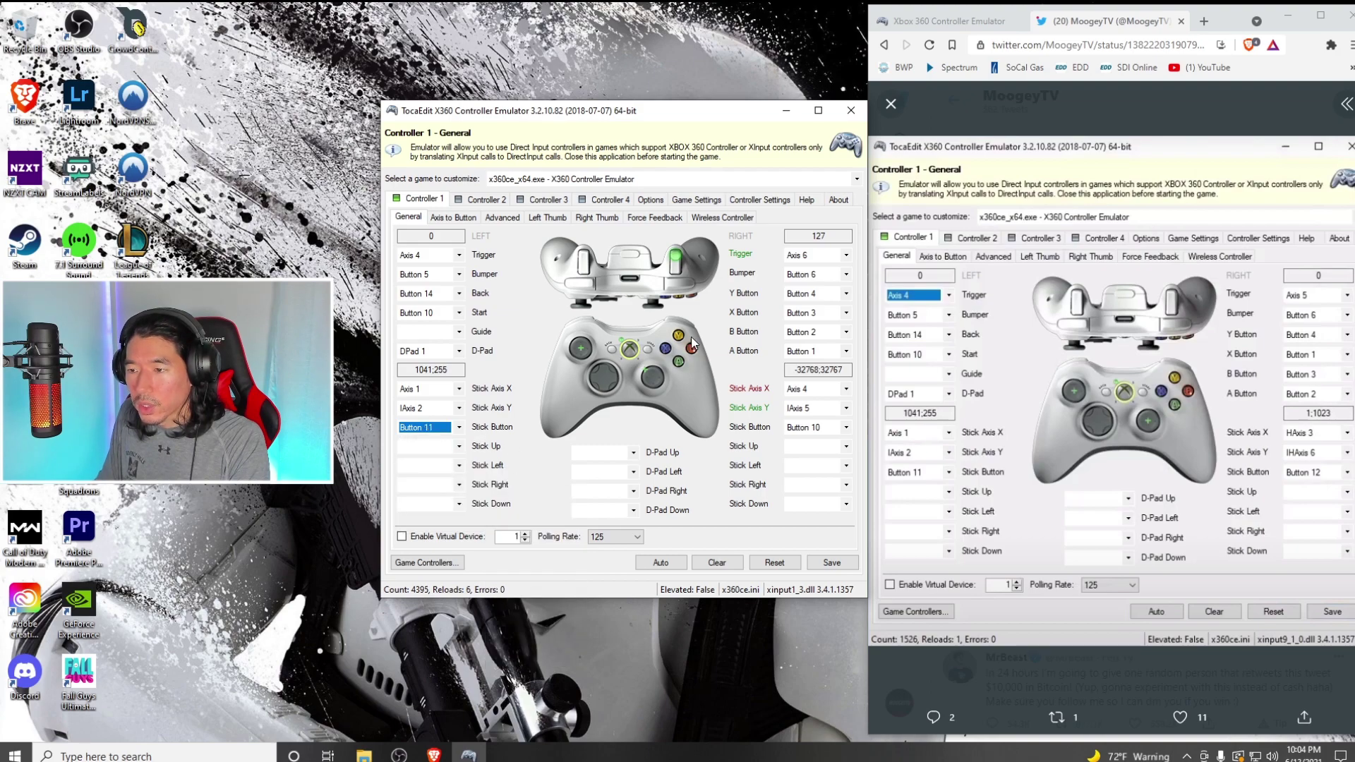
pyautogui.click(459, 428)
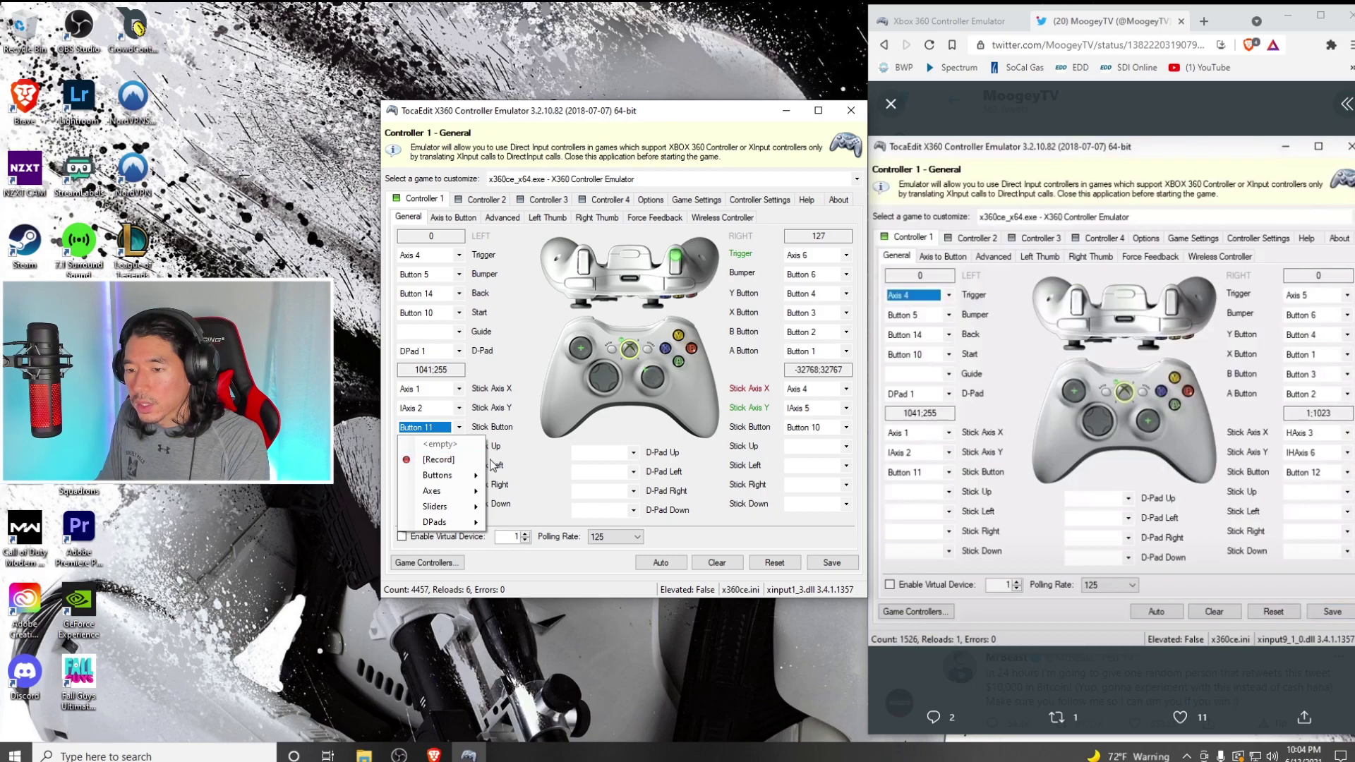
pyautogui.click(526, 432)
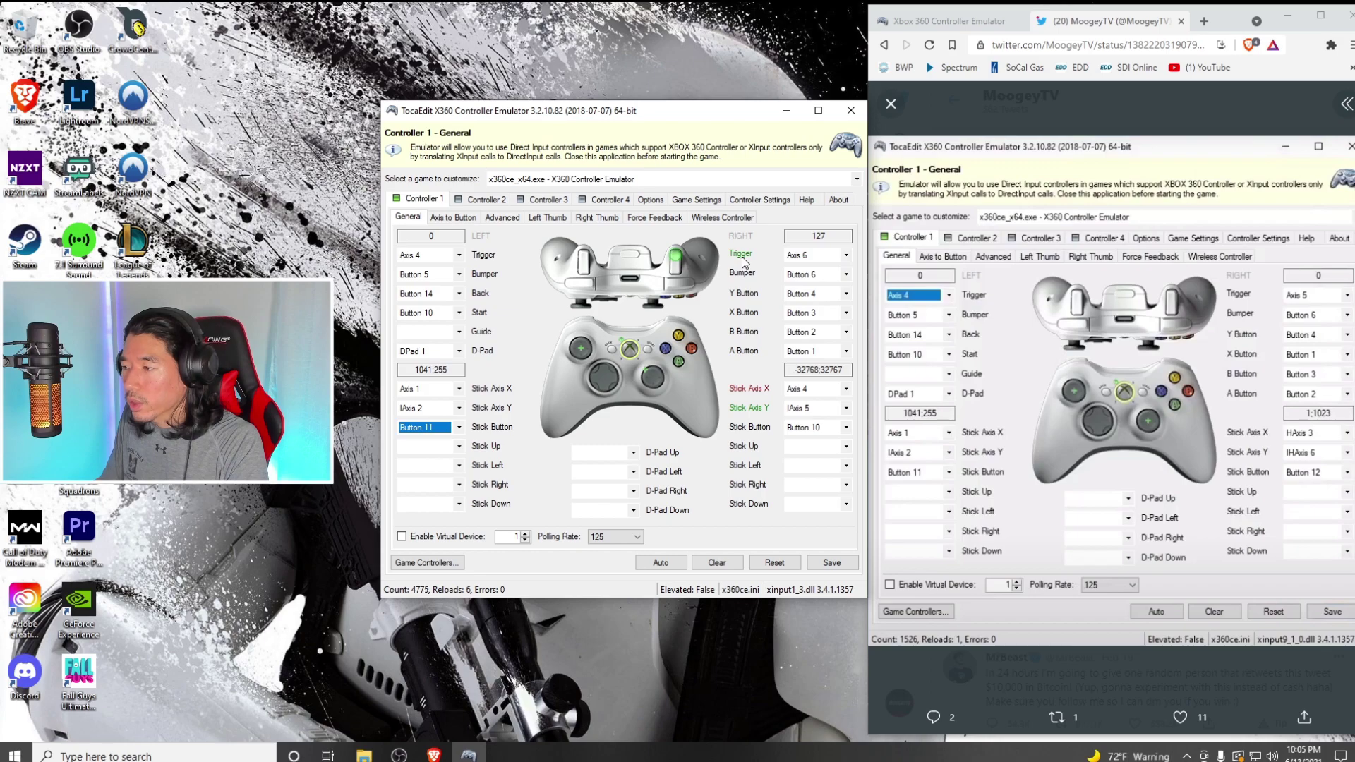
# Step: Map the right Trigger to Axis 5
pyautogui.click(847, 256)
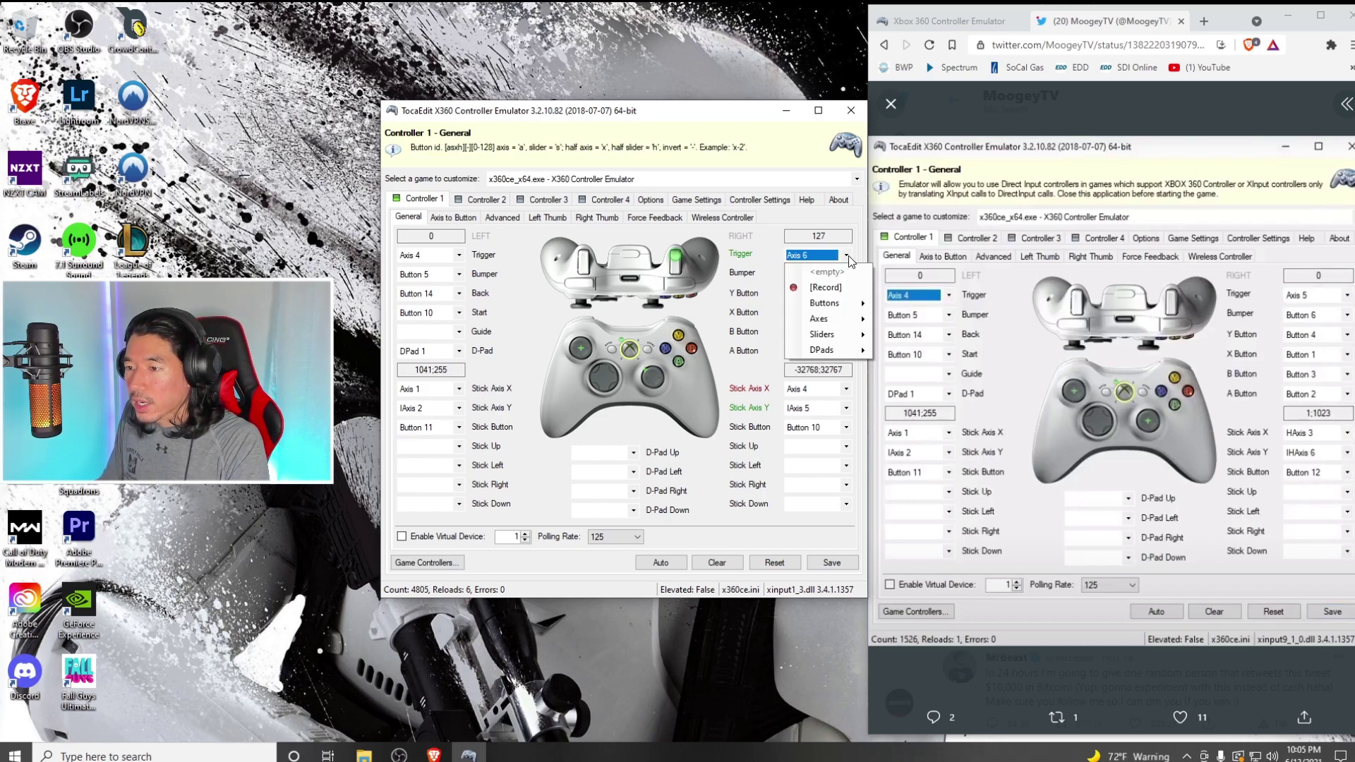
pyautogui.moveTo(831, 320)
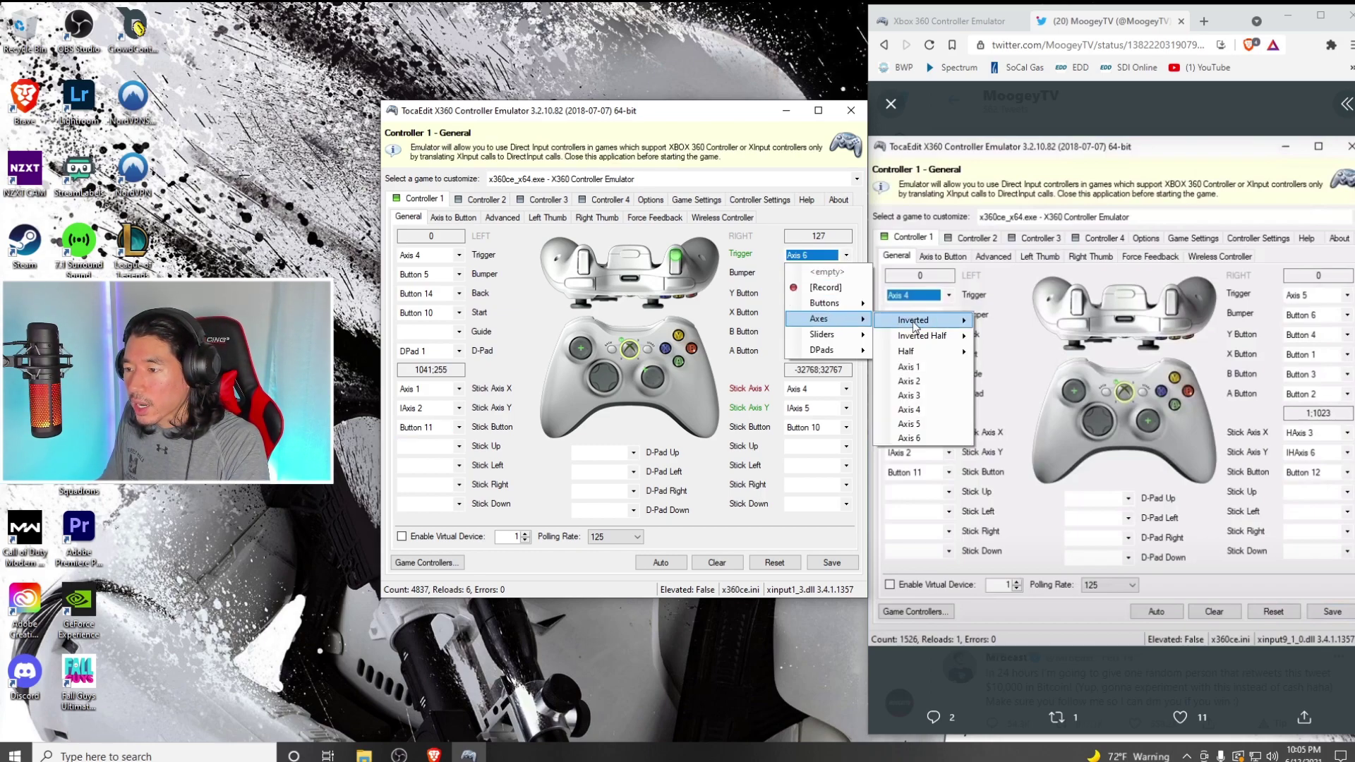
pyautogui.click(950, 429)
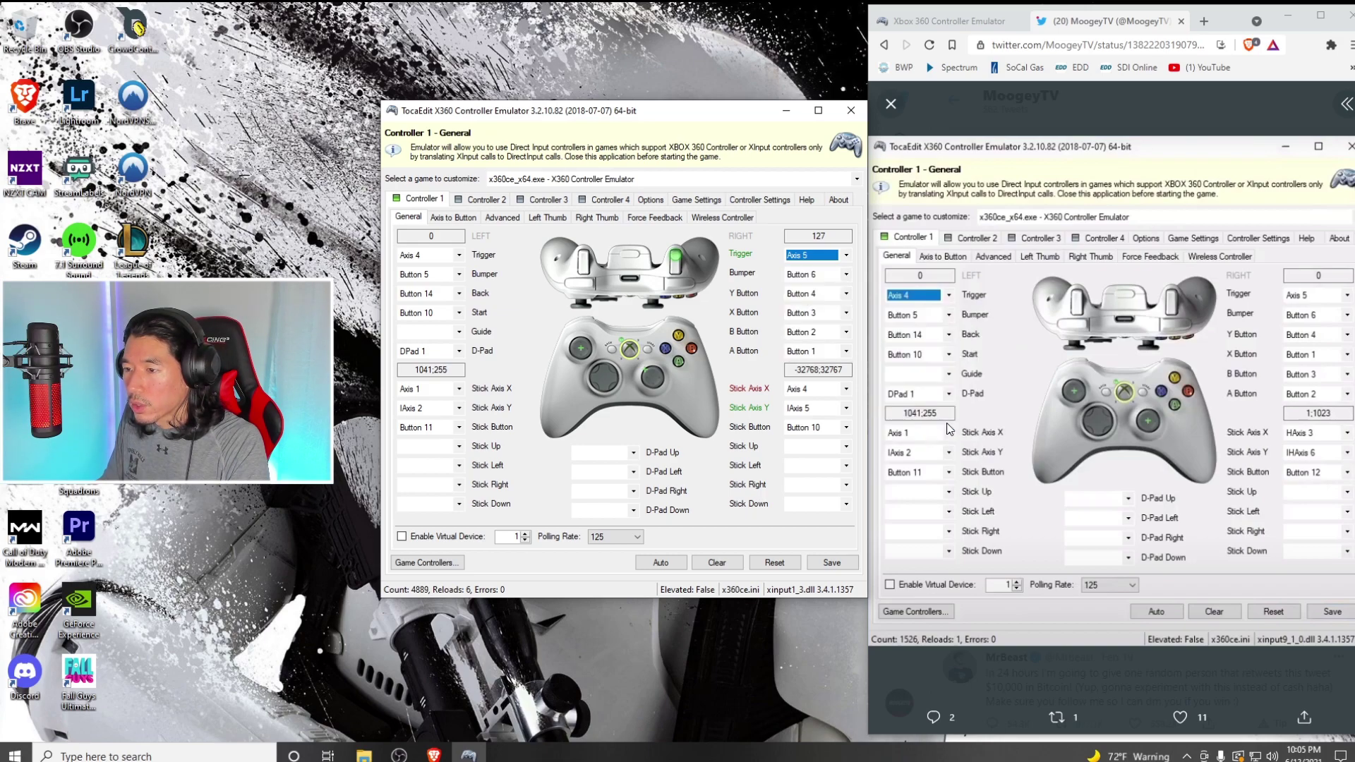
# Step: Map the X, B and A buttons to Buttons 1, 3 and 2
pyautogui.click(847, 313)
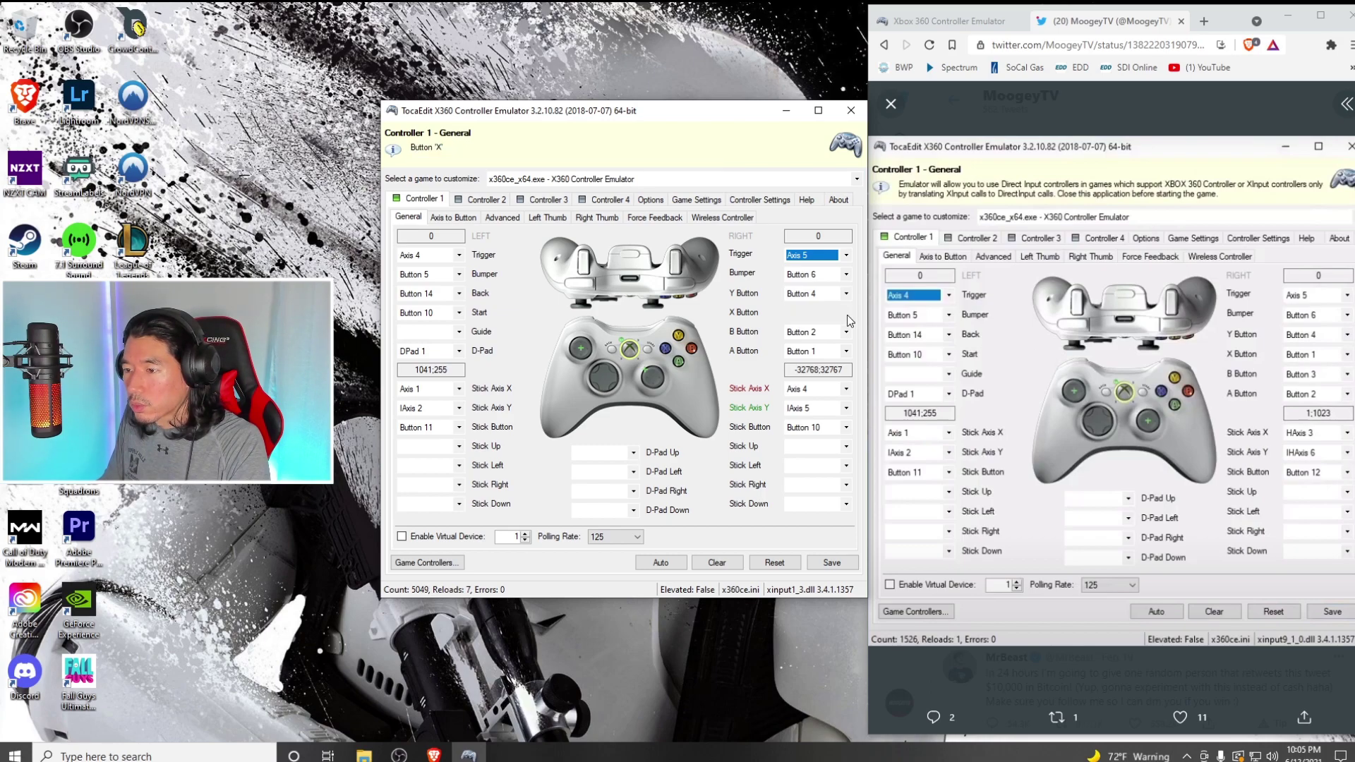
pyautogui.moveTo(849, 364)
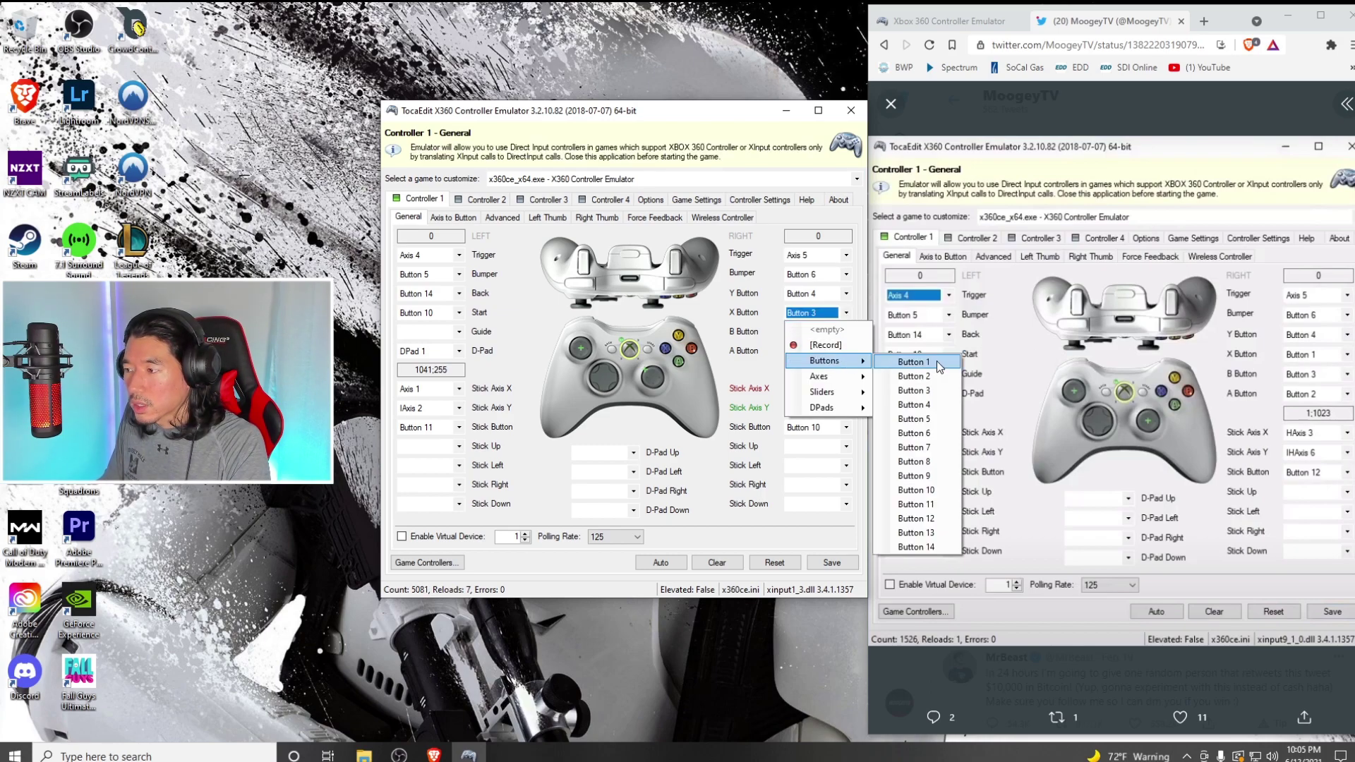
pyautogui.click(939, 363)
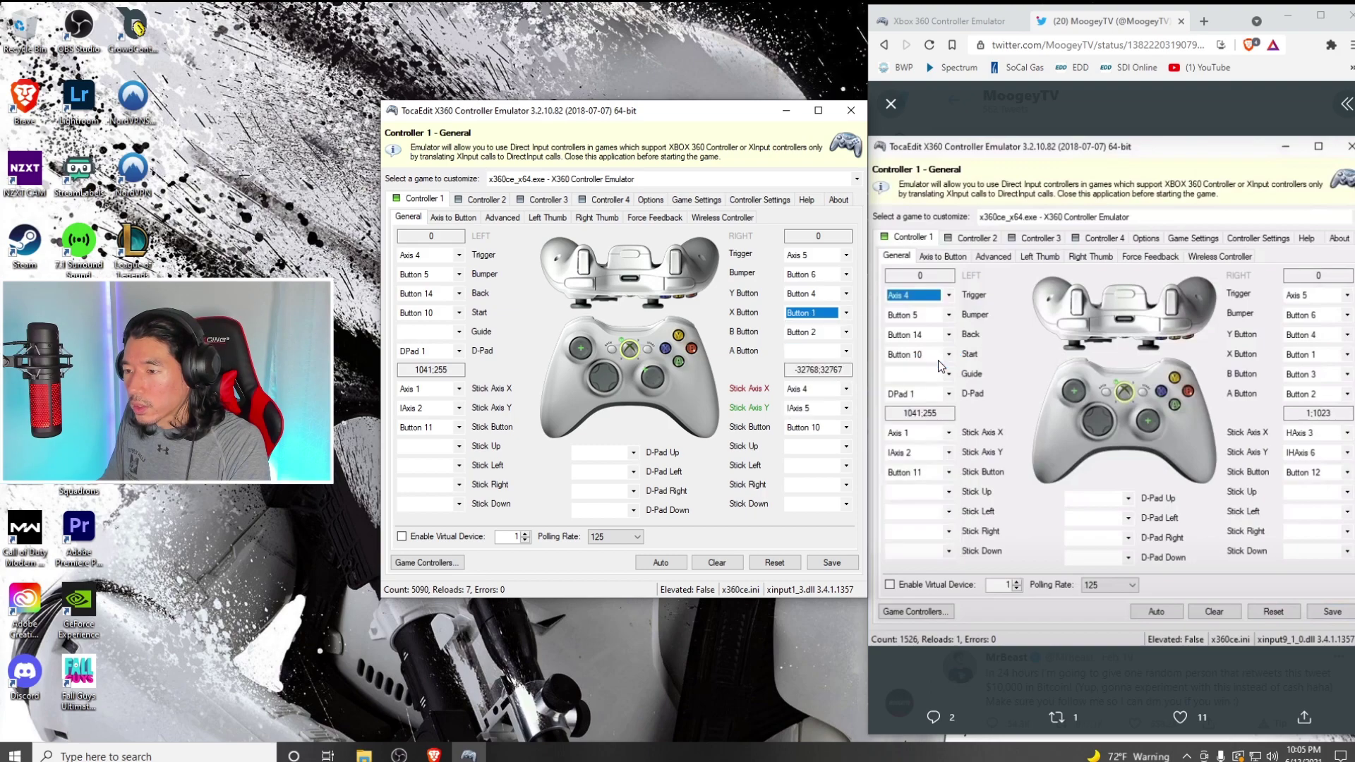
pyautogui.click(846, 333)
pyautogui.moveTo(826, 379)
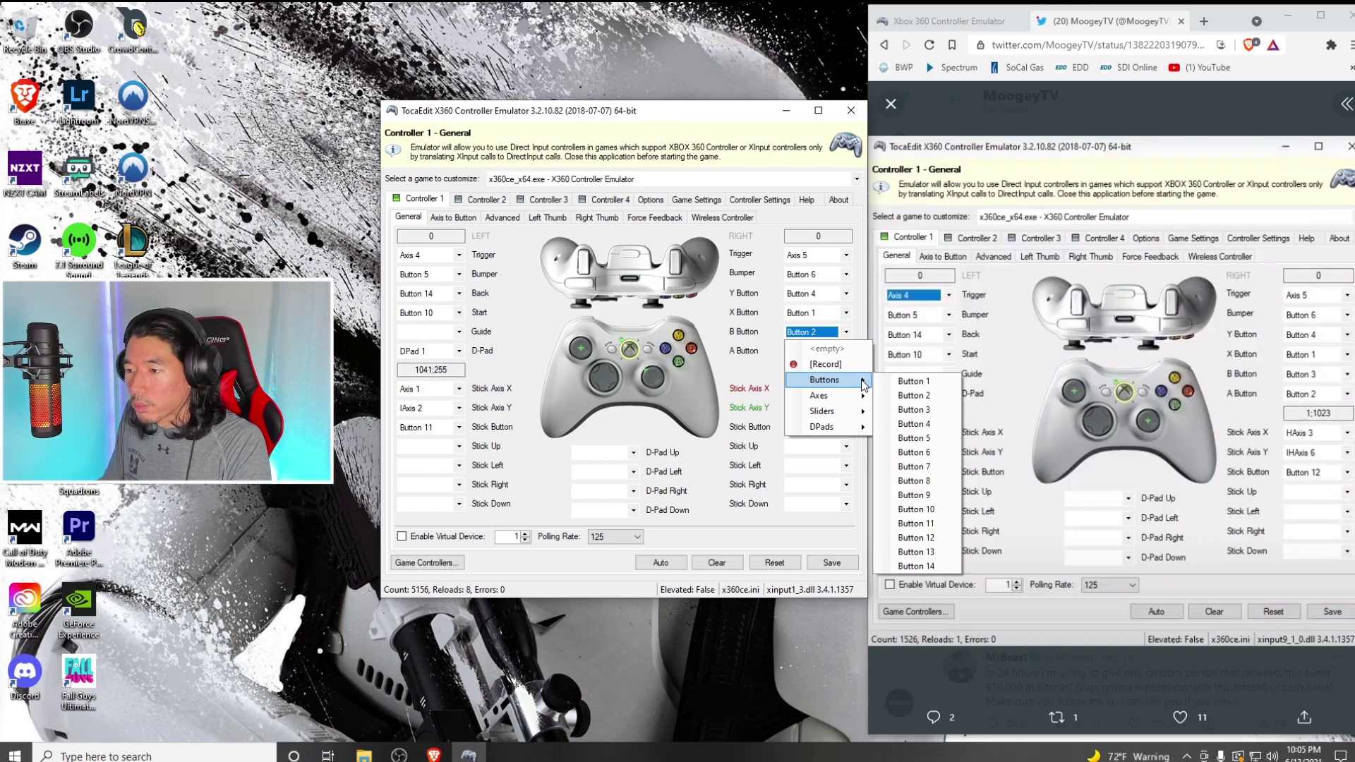
pyautogui.click(915, 411)
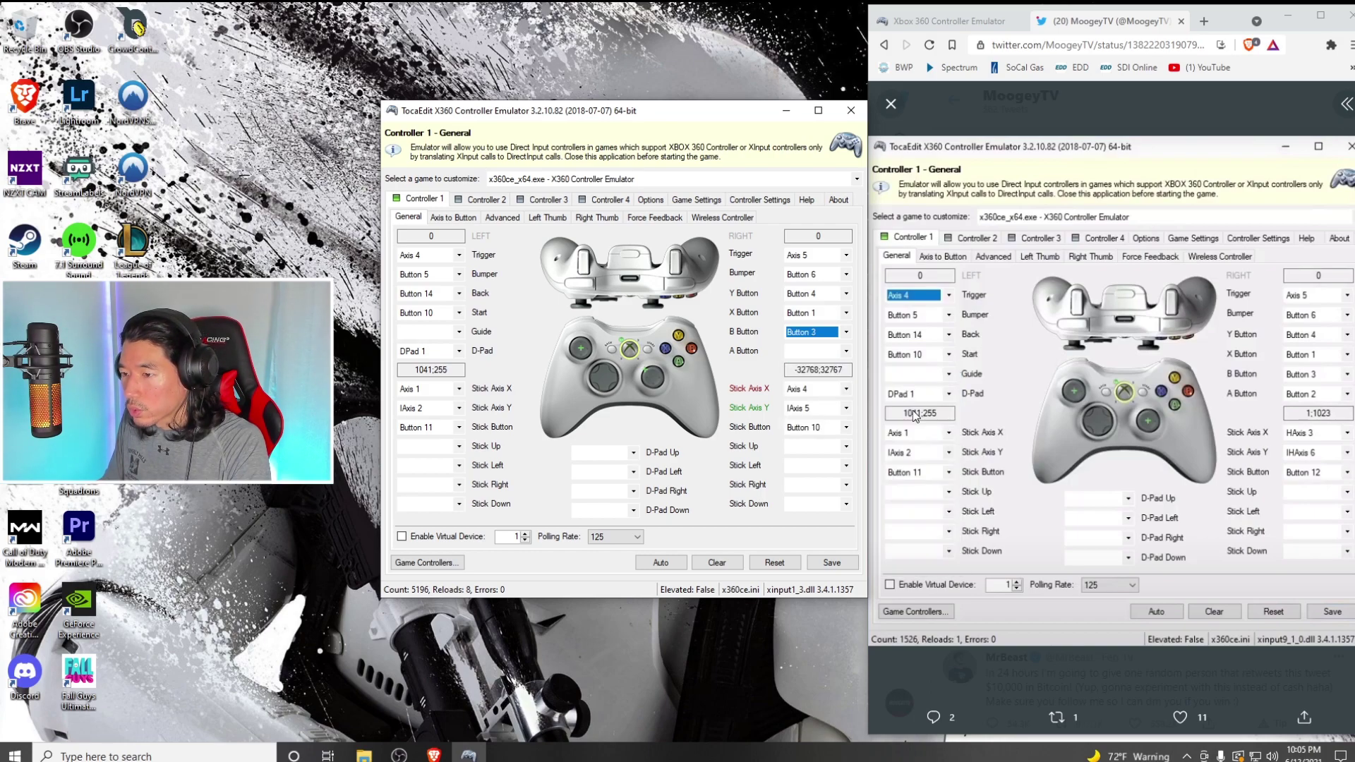
pyautogui.click(846, 351)
pyautogui.moveTo(838, 399)
pyautogui.click(921, 416)
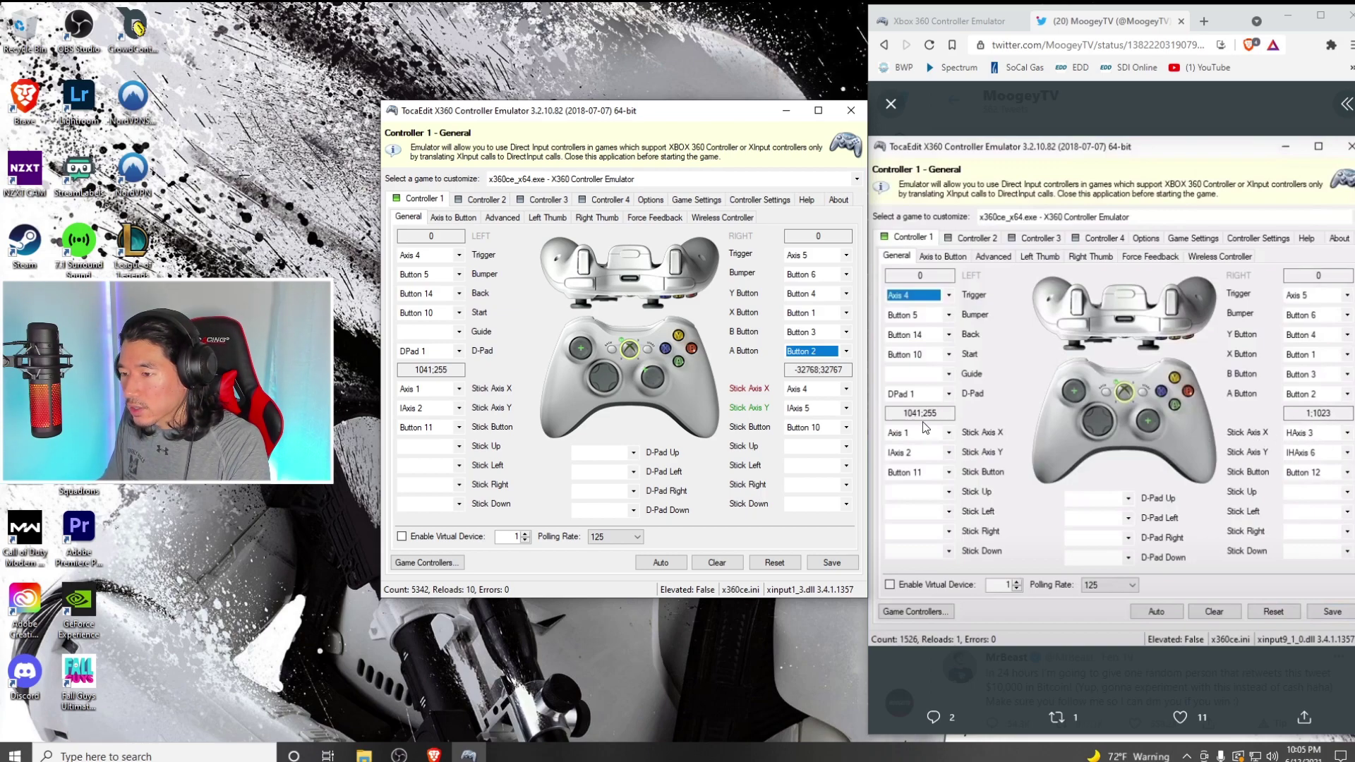
# Step: Map the right stick X axis to half axis HAxis 3
pyautogui.click(847, 391)
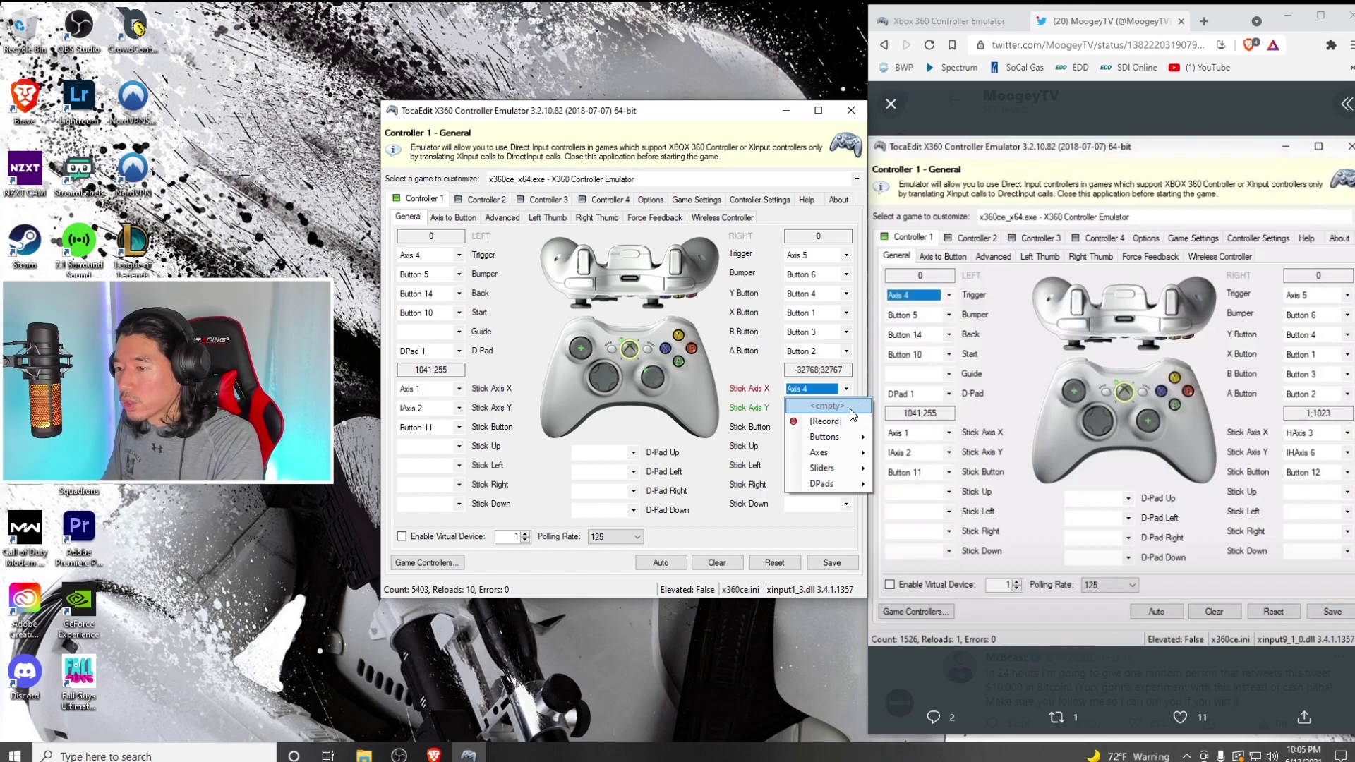
pyautogui.moveTo(852, 459)
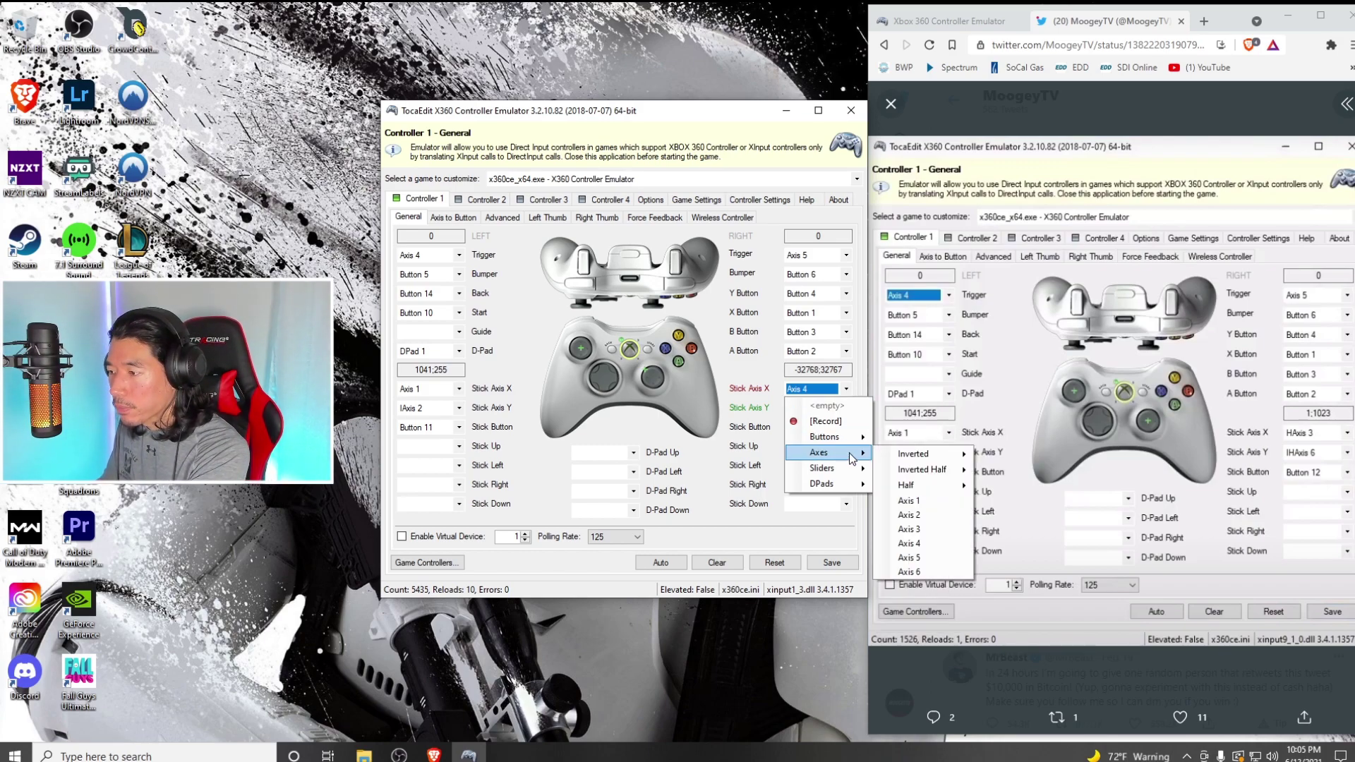
pyautogui.moveTo(920, 461)
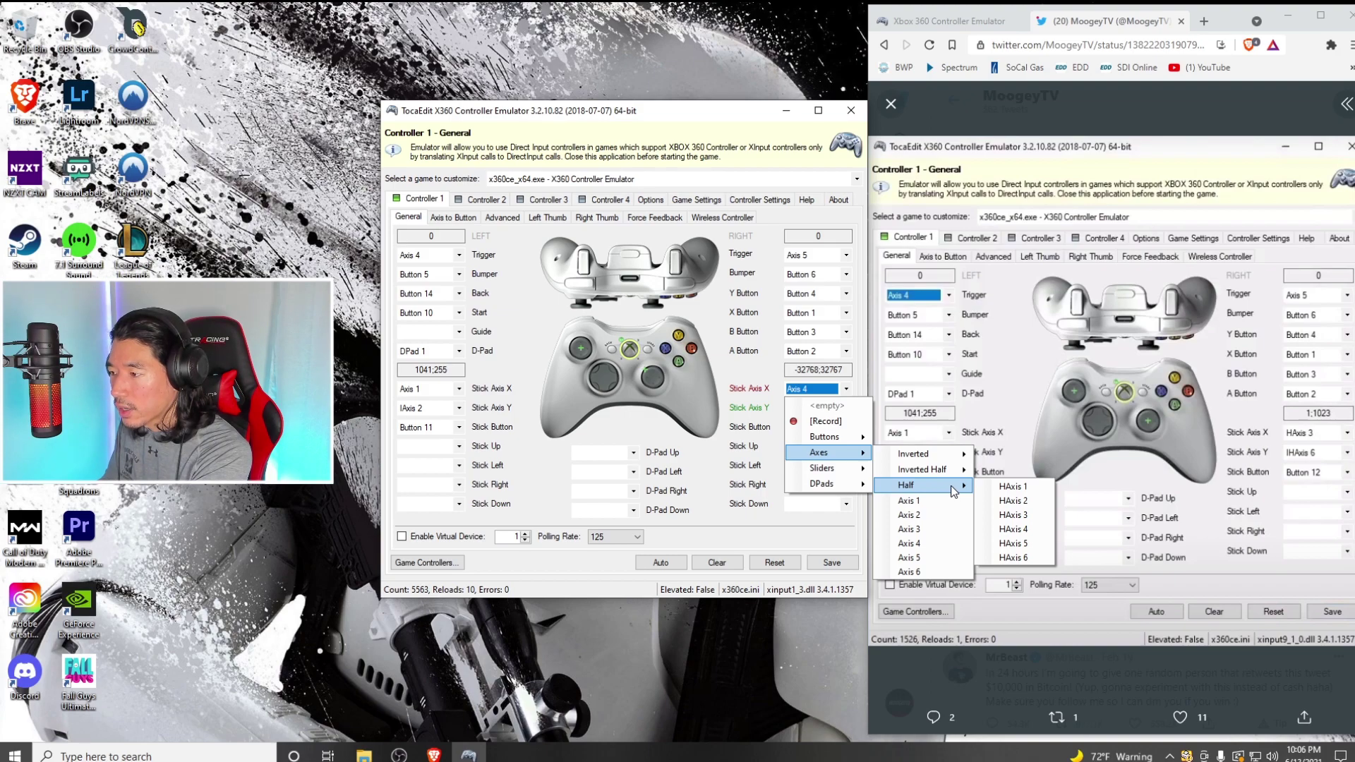
pyautogui.click(1034, 523)
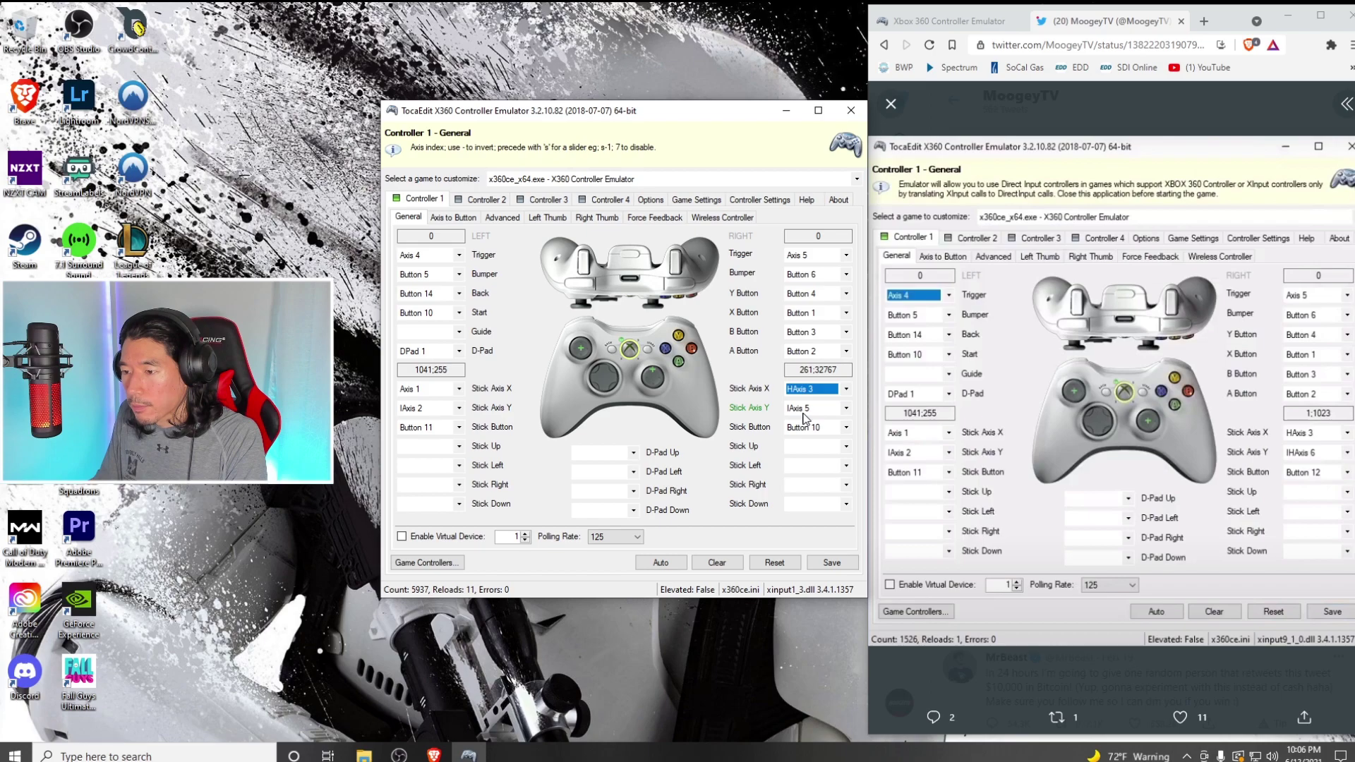
# Step: Map right stick Y to inverted half axis IHAxis 6 and right stick click to Button 12
pyautogui.click(846, 409)
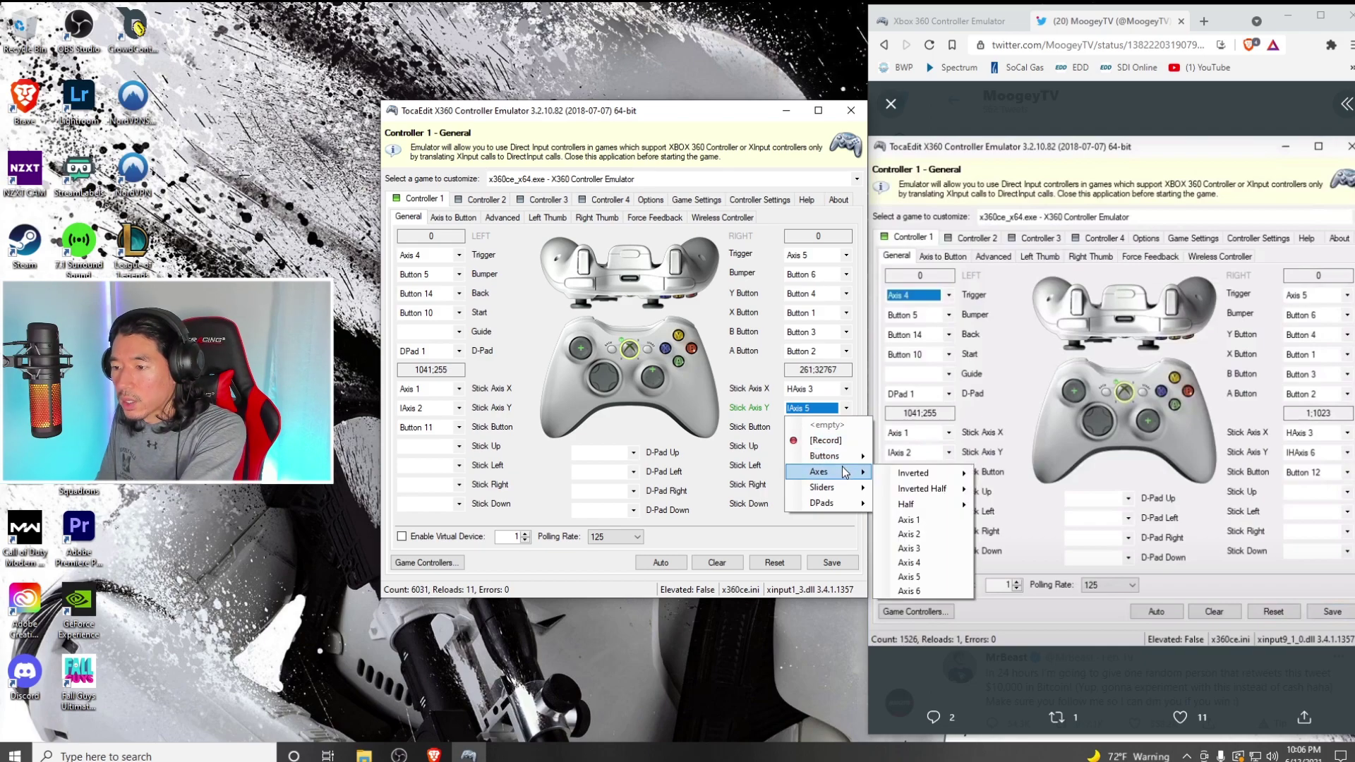
pyautogui.moveTo(889, 482)
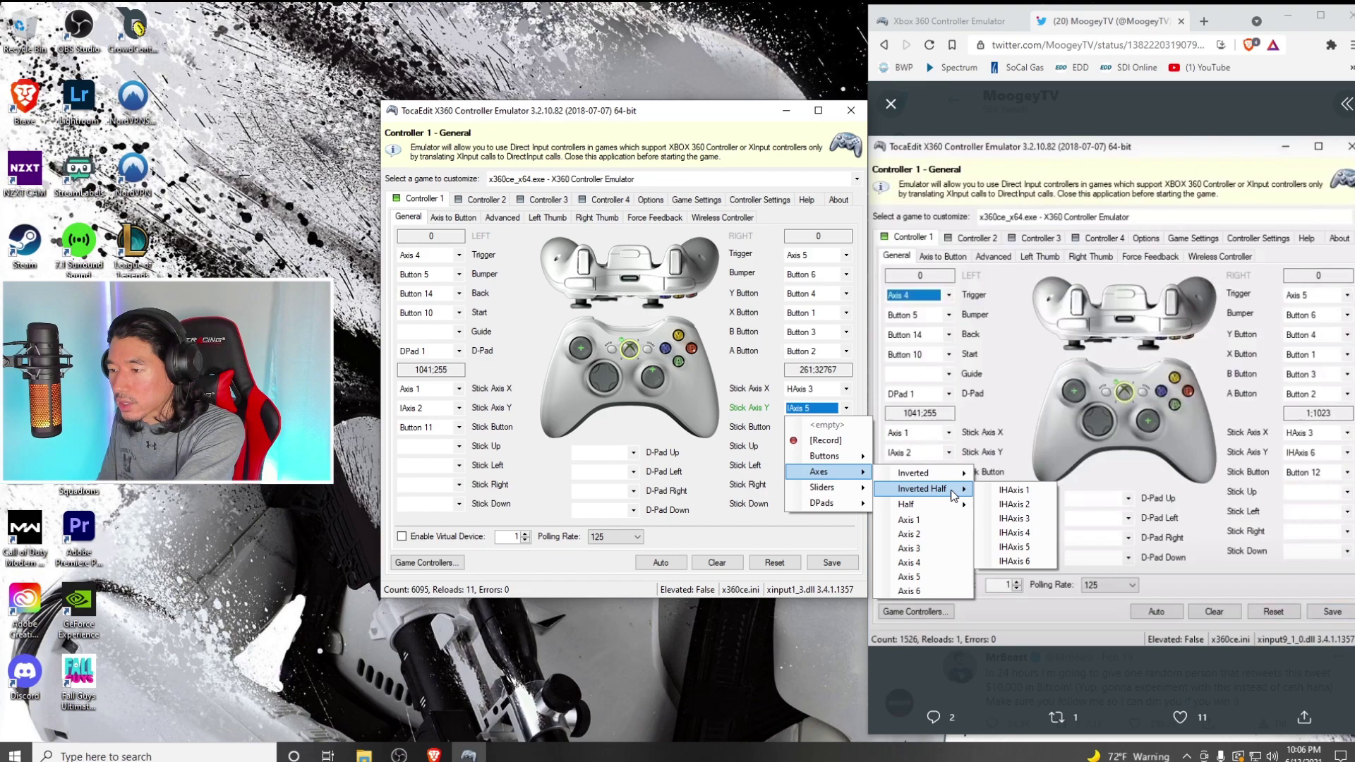
pyautogui.click(1032, 562)
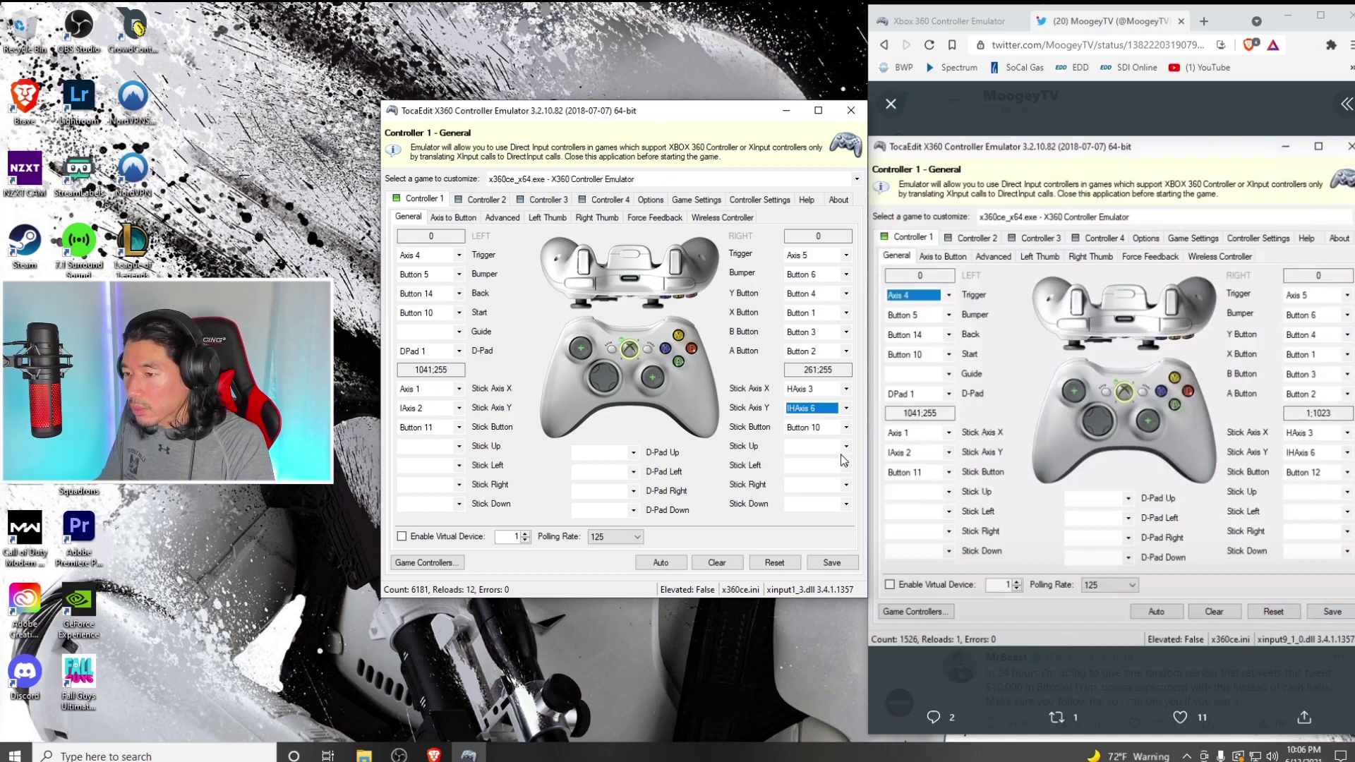
pyautogui.click(847, 429)
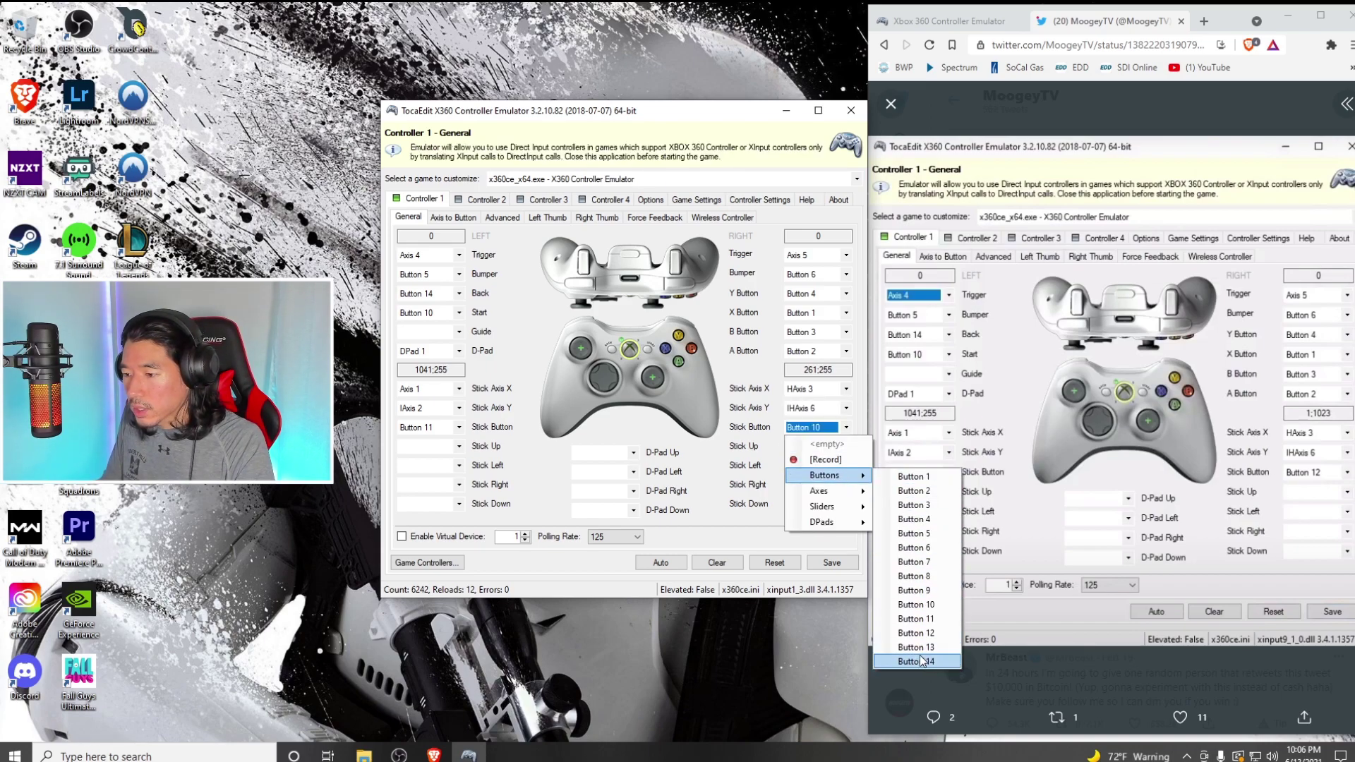
pyautogui.click(934, 632)
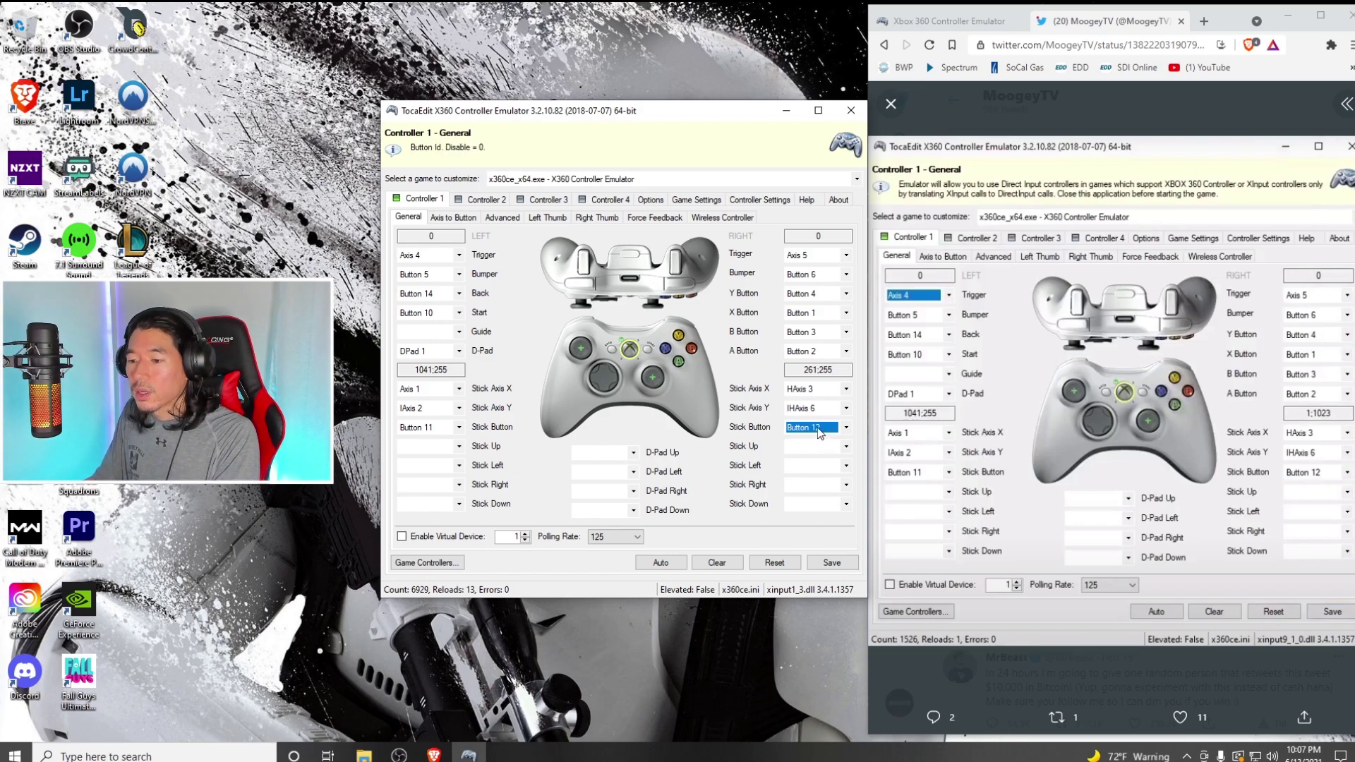
# Step: Save the Controller 1 mappings, close x360ce and minimize Brave
pyautogui.click(838, 567)
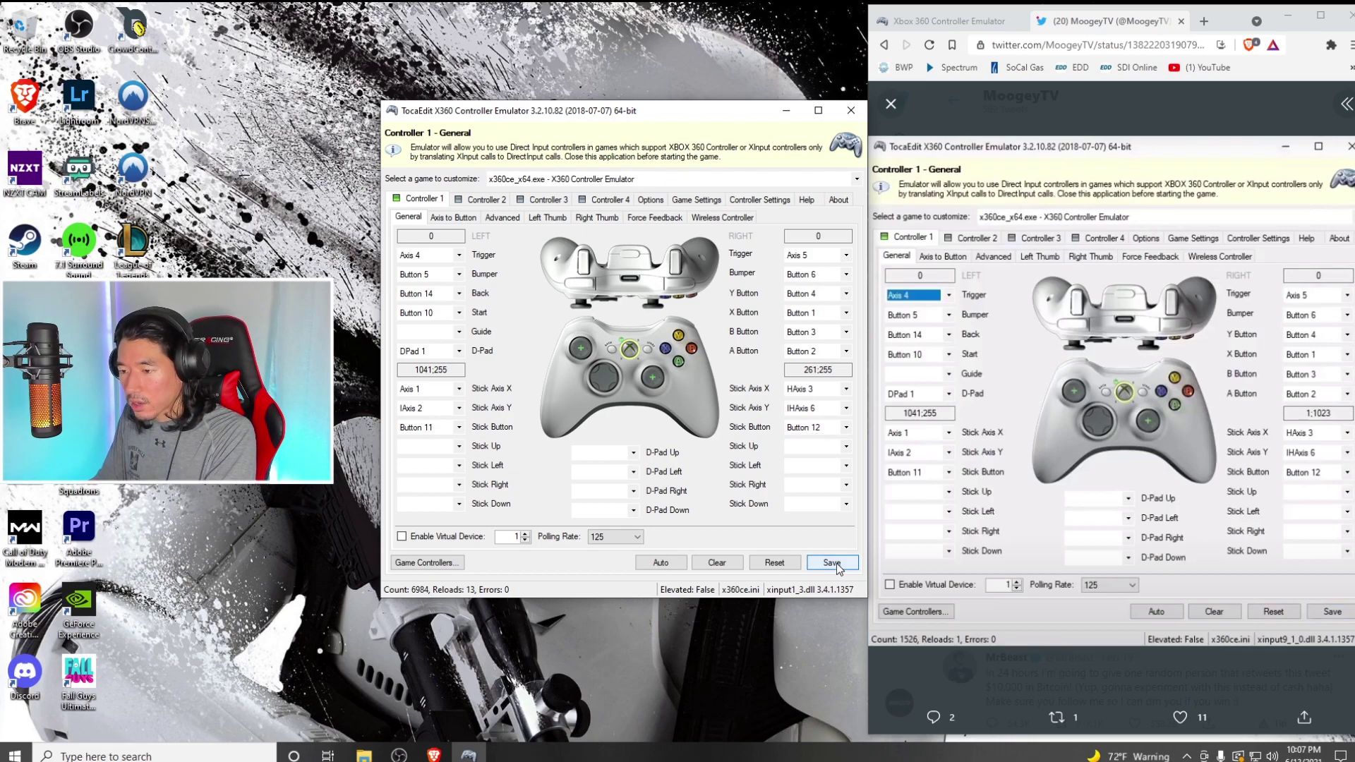
pyautogui.click(851, 111)
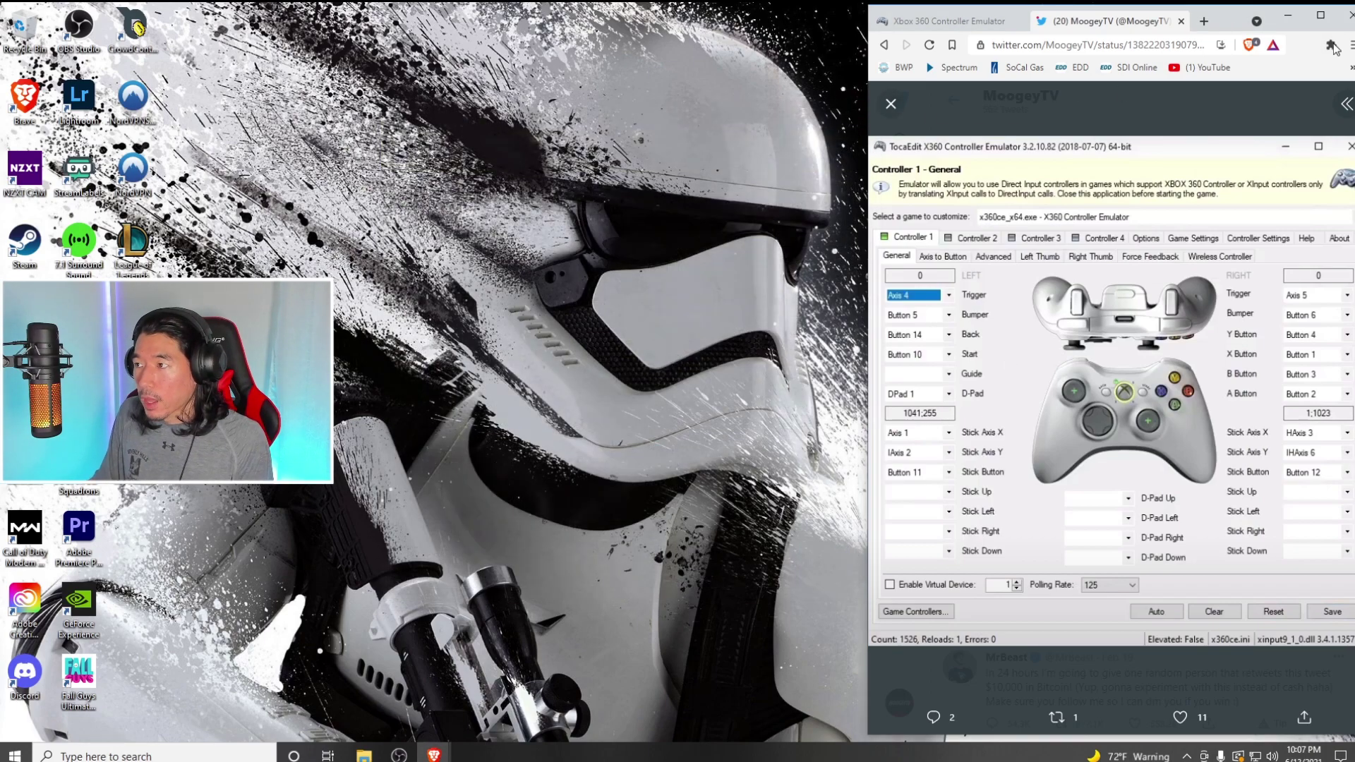
pyautogui.click(1289, 16)
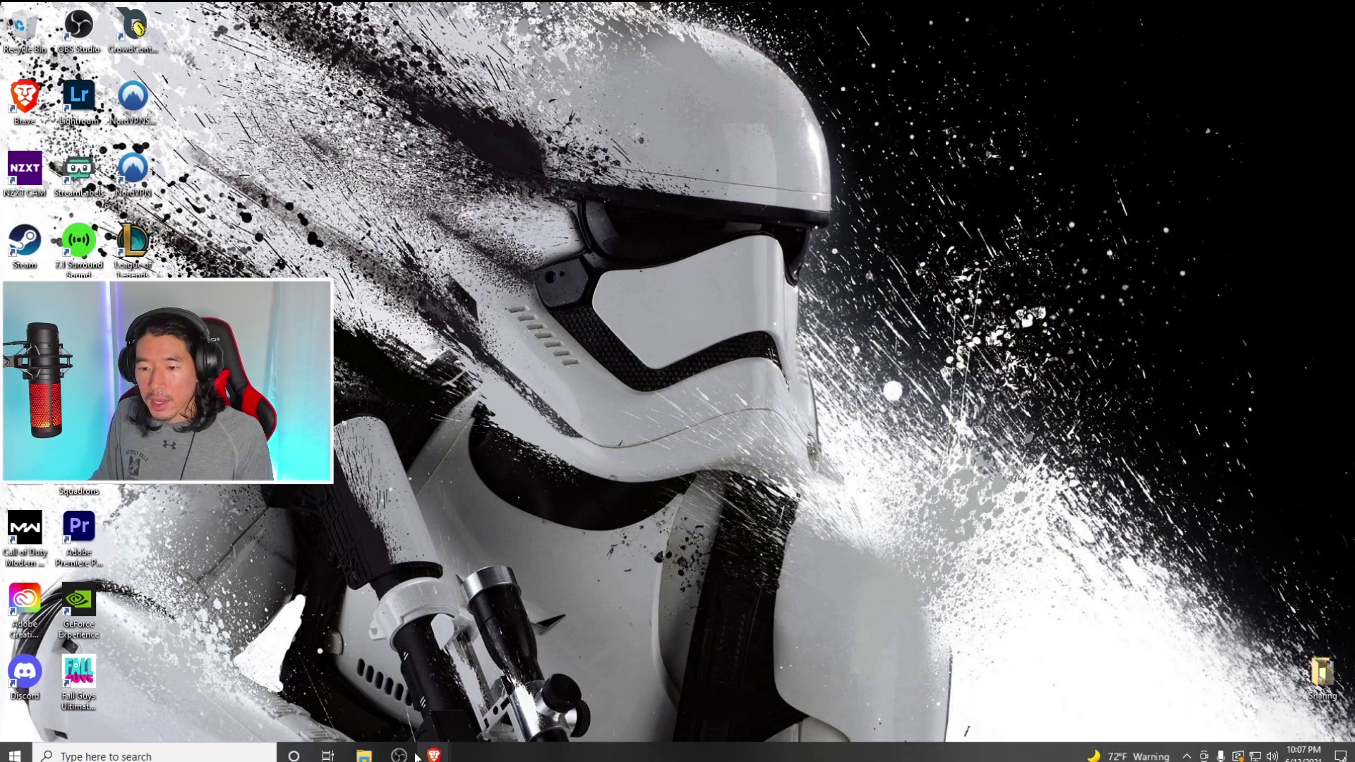
# Step: Restore the Call of Duty Modern Warfare folder and select xinput1_3.dll
pyautogui.moveTo(367, 758)
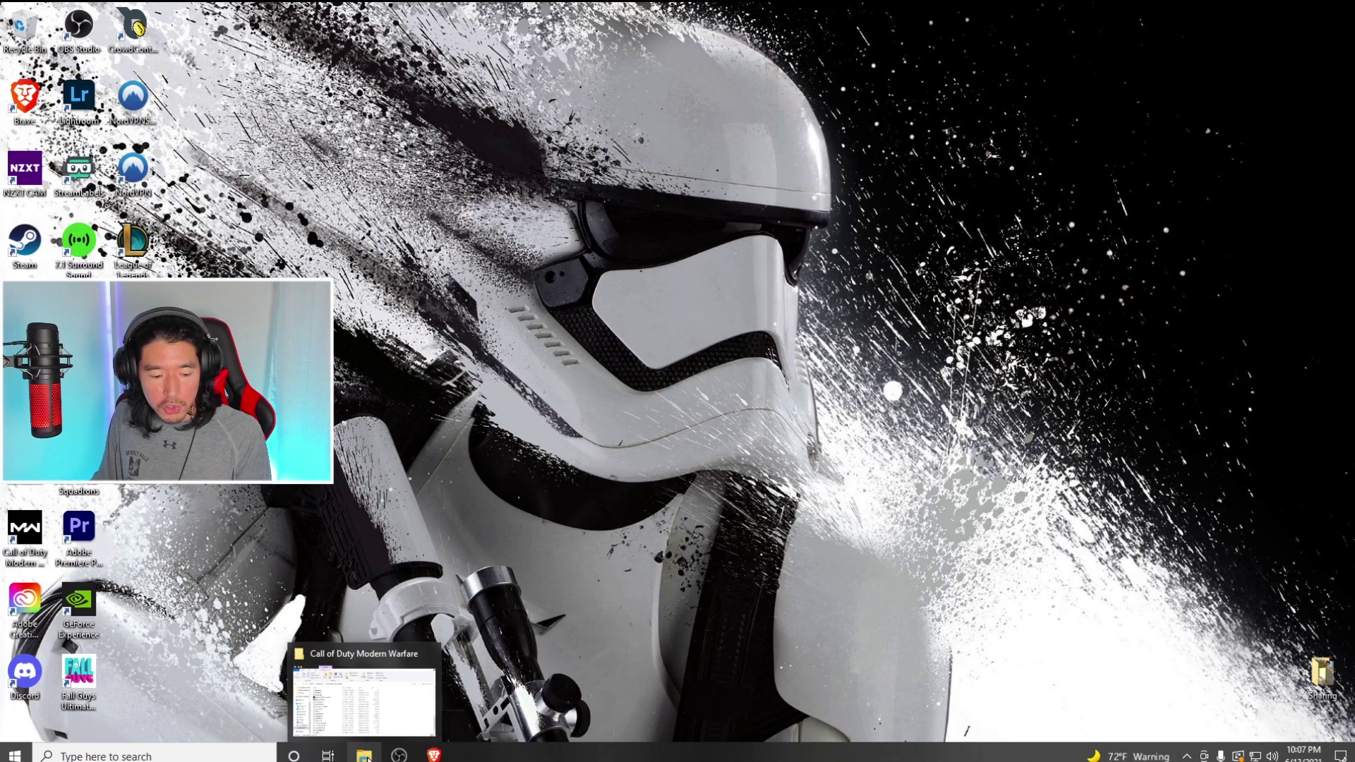
pyautogui.click(393, 708)
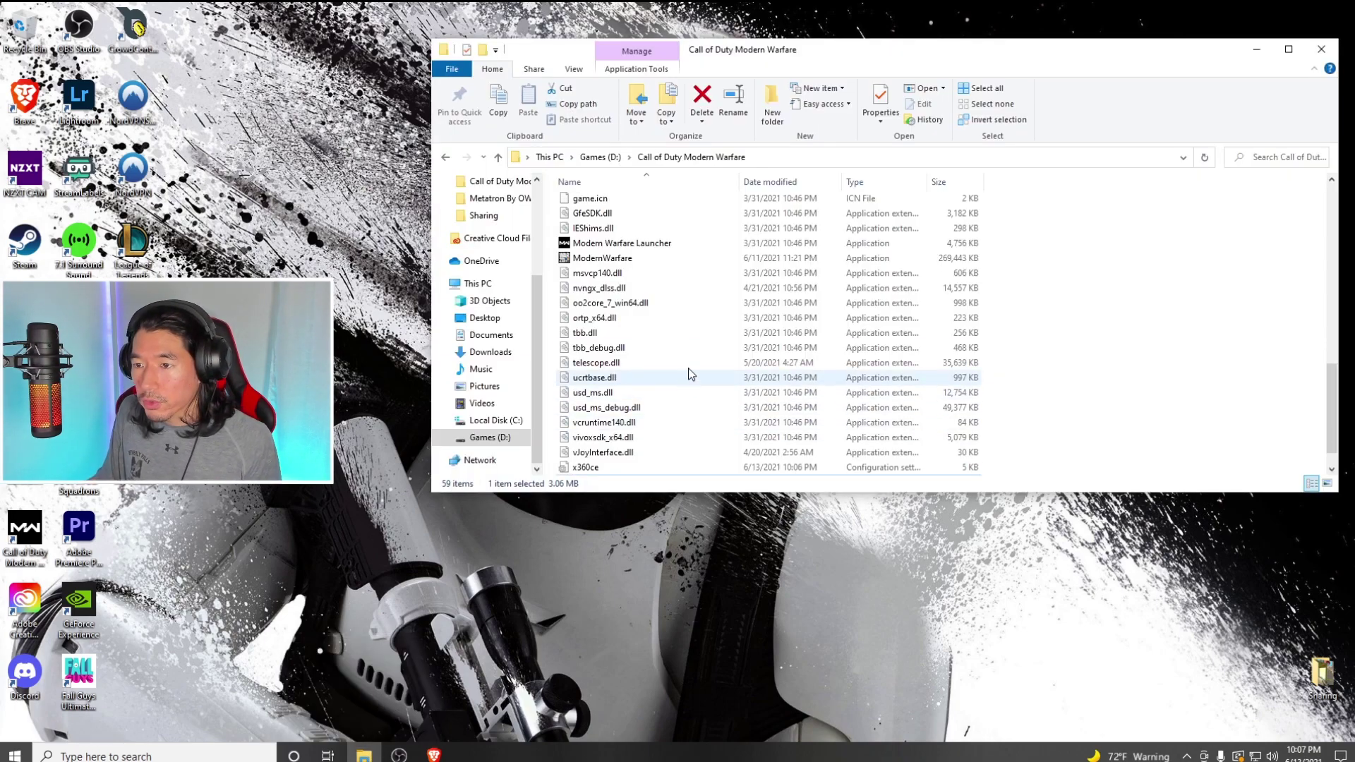
pyautogui.scroll(-1, 659, 300)
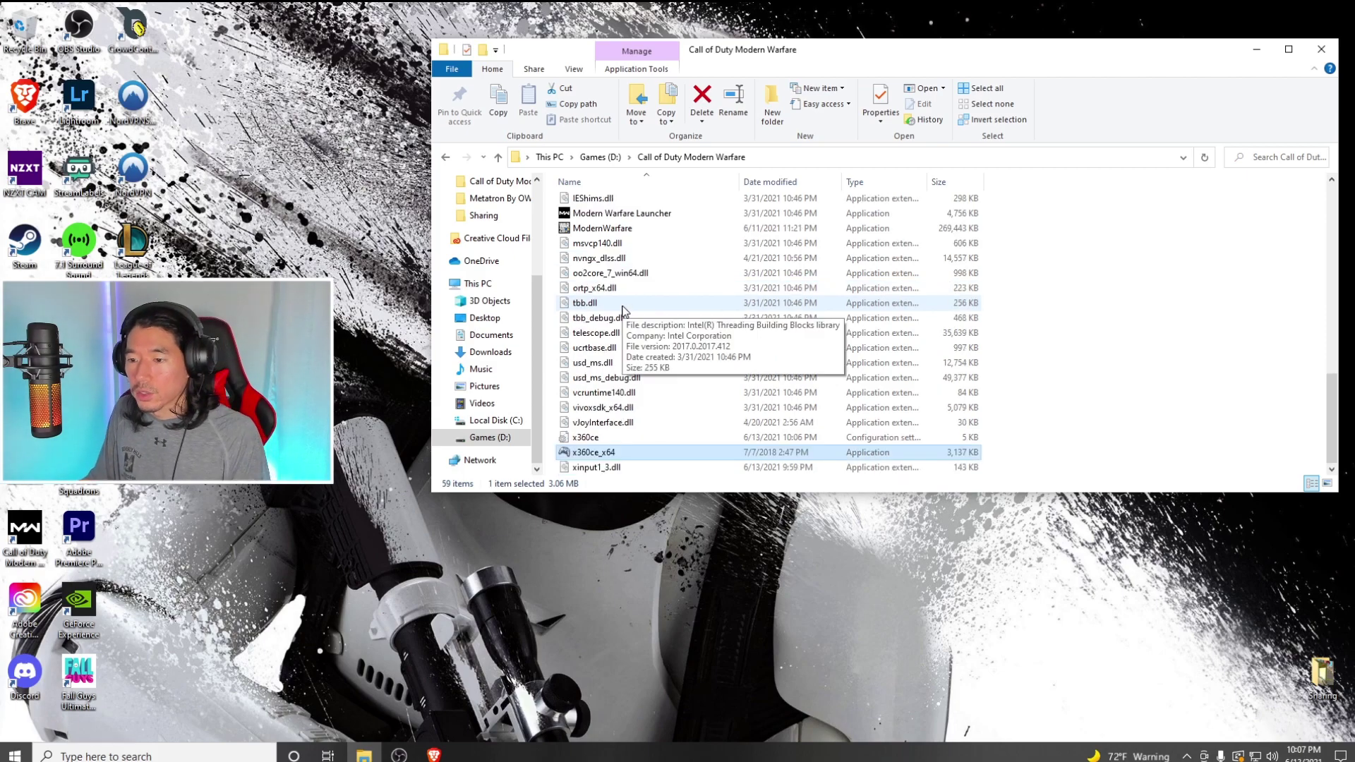
pyautogui.click(611, 468)
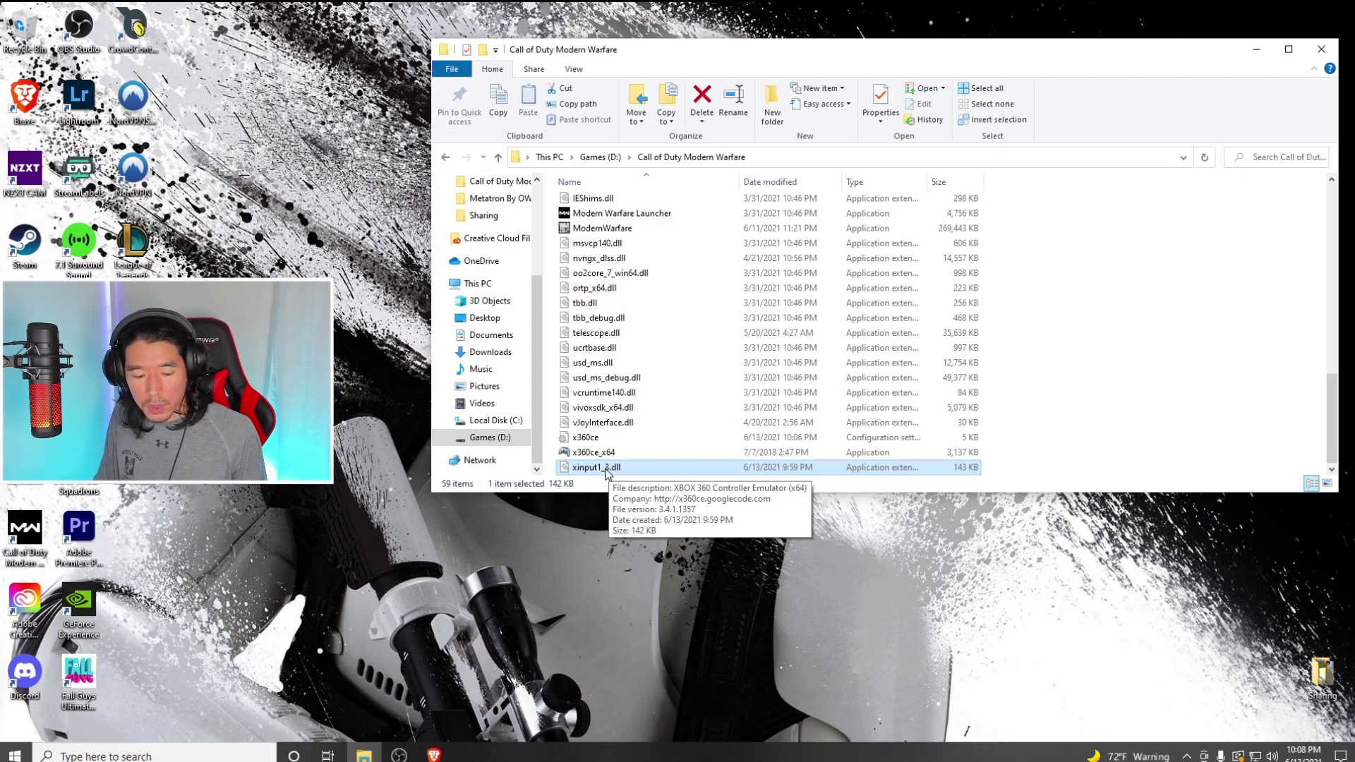
# Step: Rename xinput1_3.dll to xinput9_1_0.dll in the game folder
pyautogui.rightClick(605, 472)
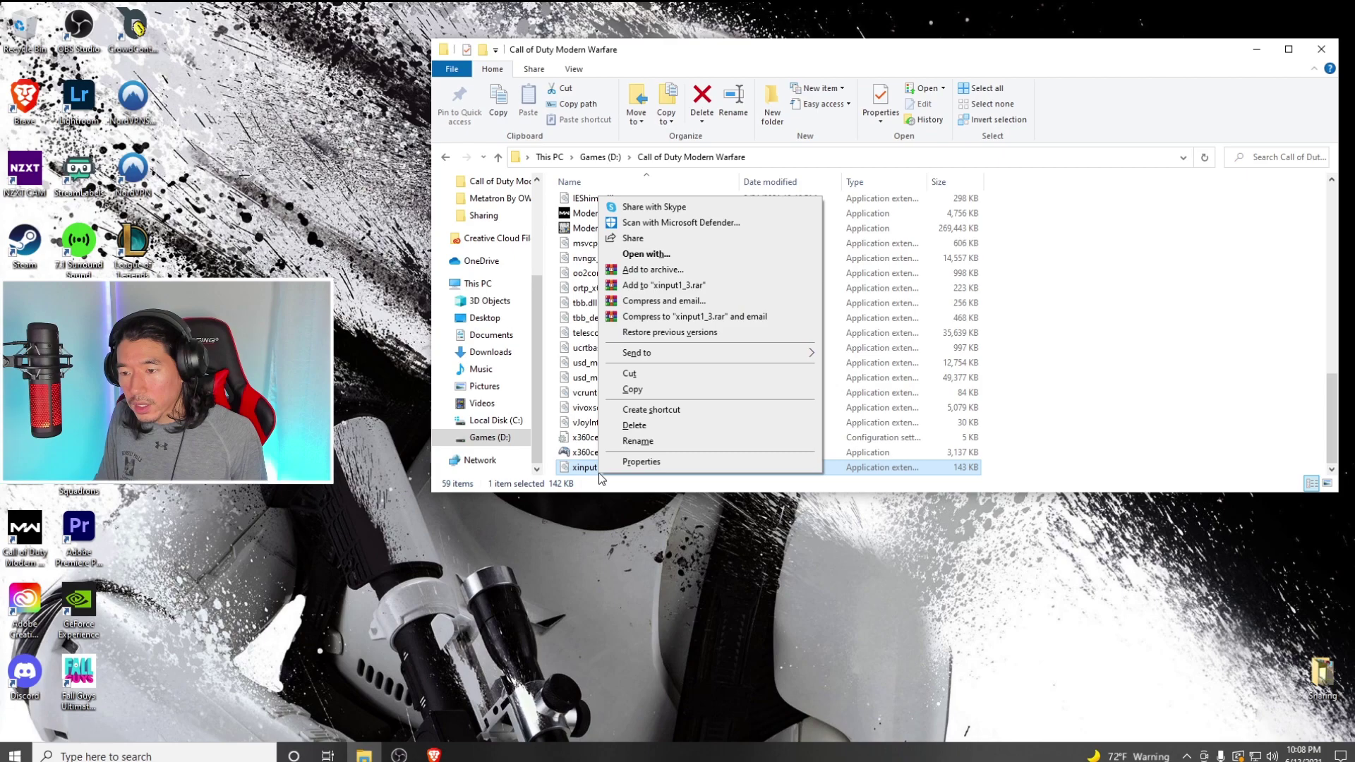
pyautogui.click(690, 439)
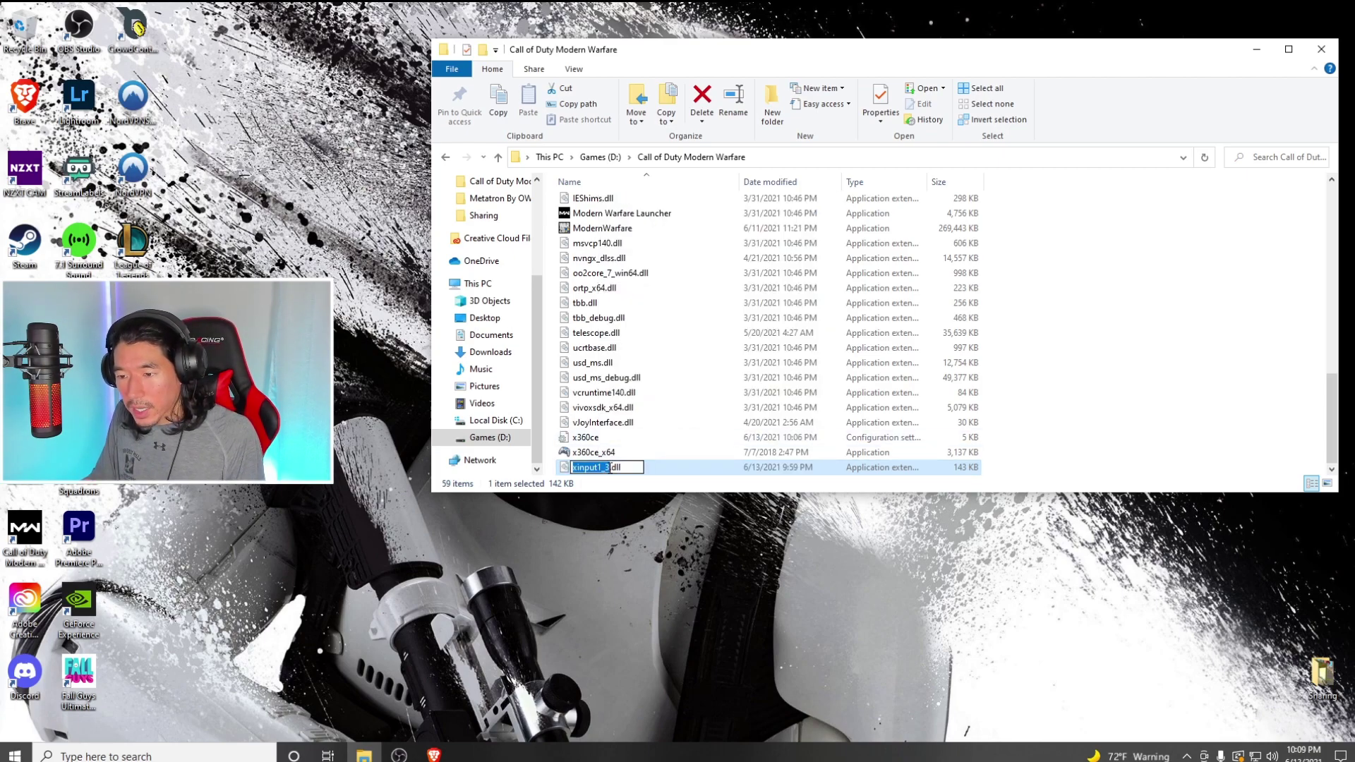
pyautogui.click(610, 468)
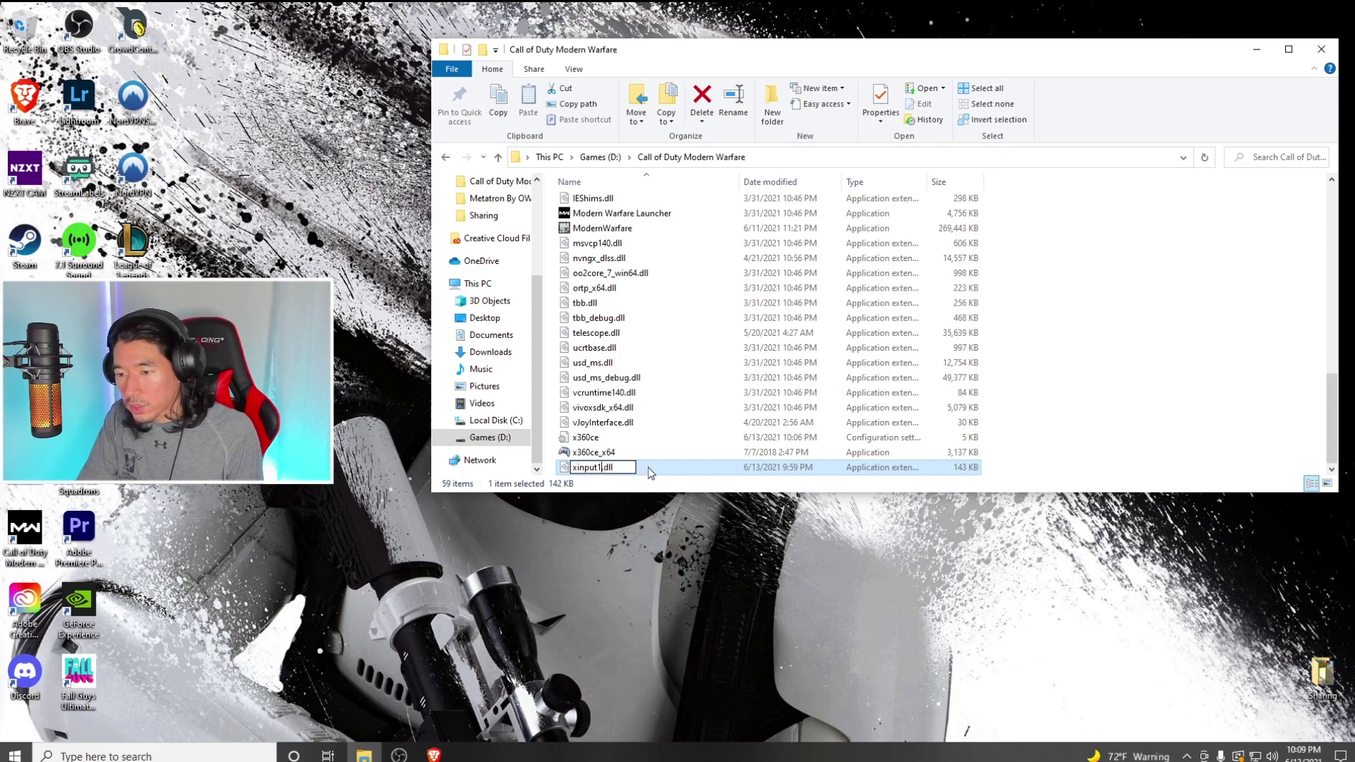
pyautogui.press('BackSpace')
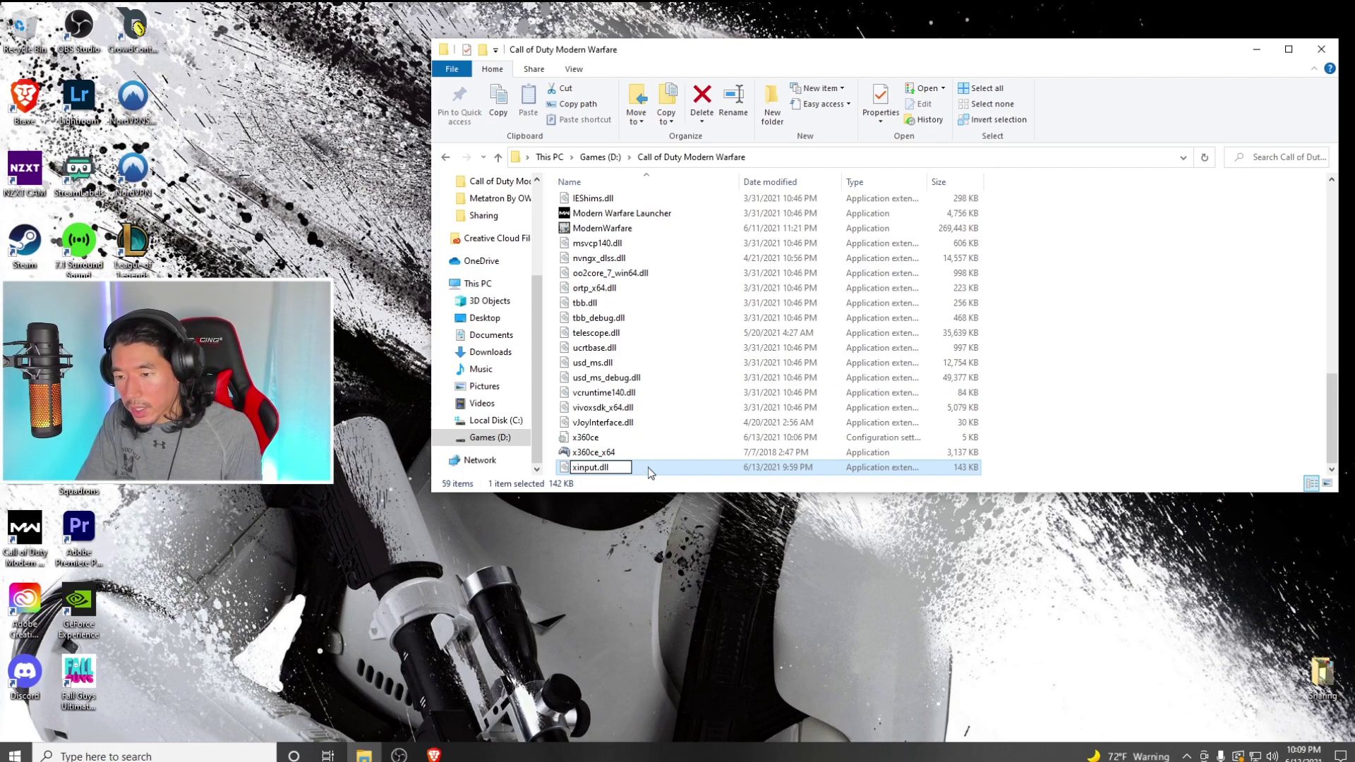
pyautogui.write('9_1')
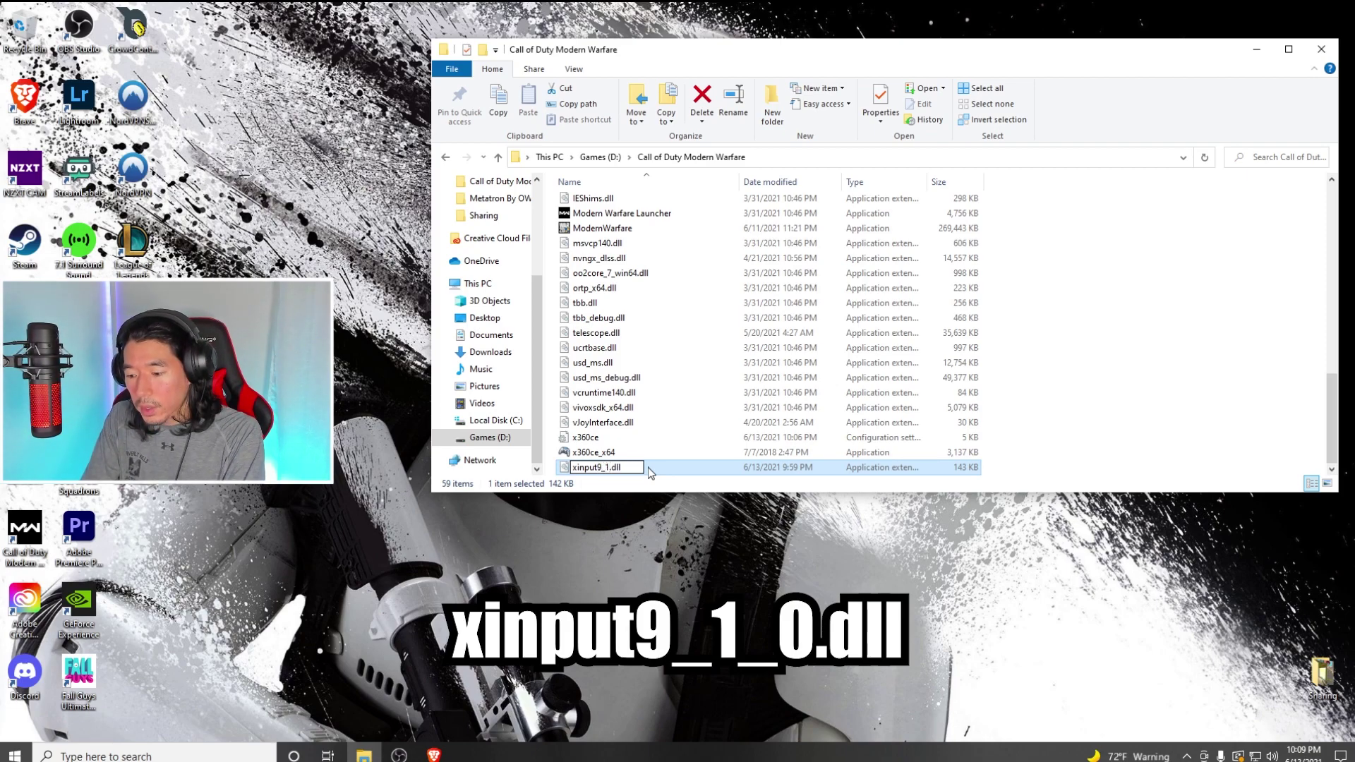
pyautogui.write('_')
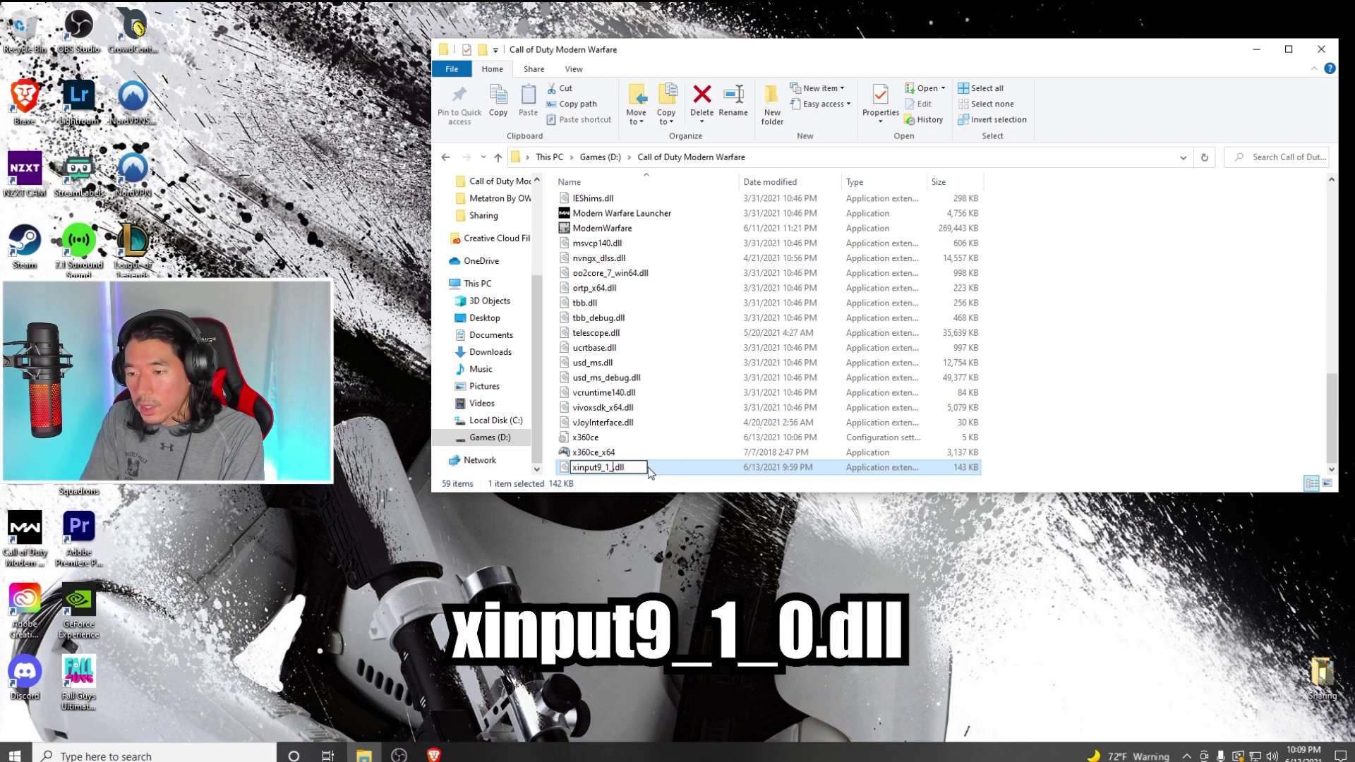
pyautogui.write('0')
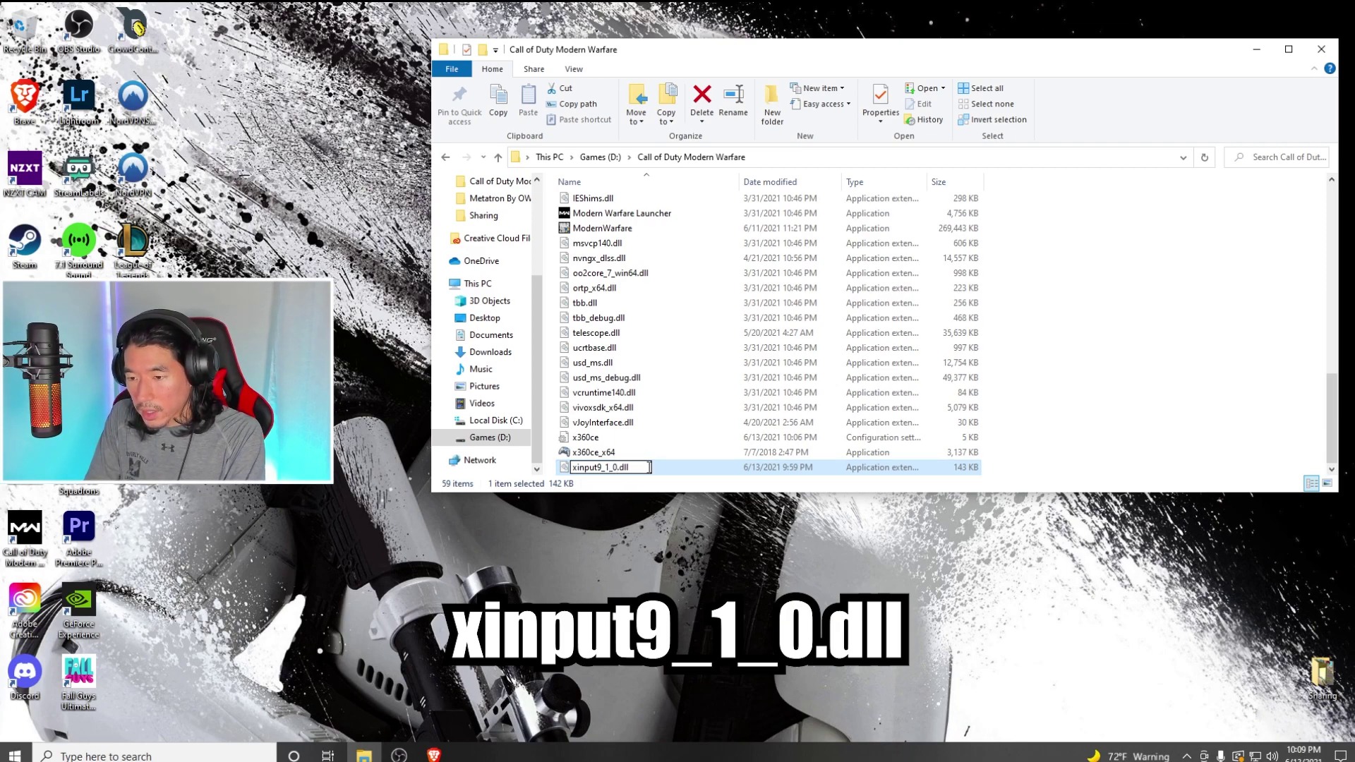
pyautogui.press('Return')
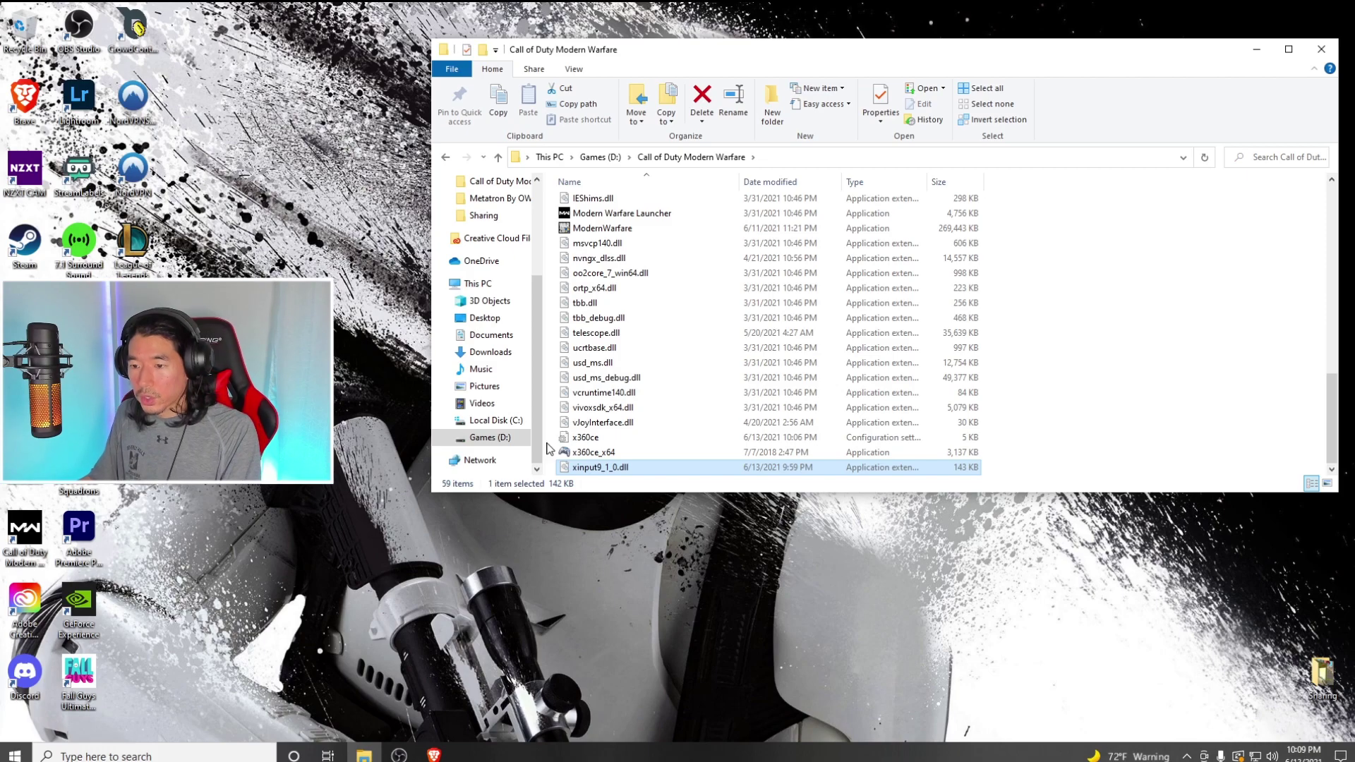
pyautogui.moveTo(605, 480)
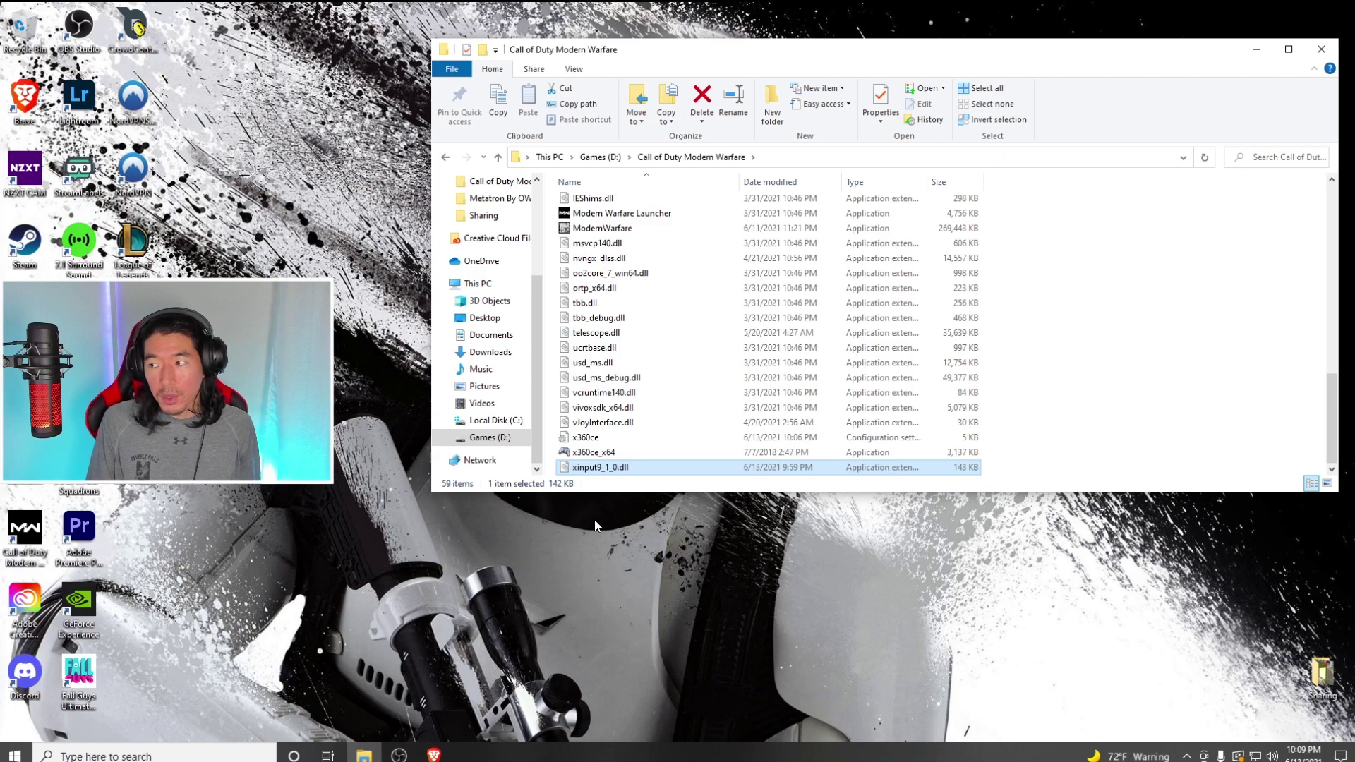
# Step: Close the game folder and launch Call of Duty: Modern Warfare from its desktop shortcut with Battle.net Play
pyautogui.click(1321, 51)
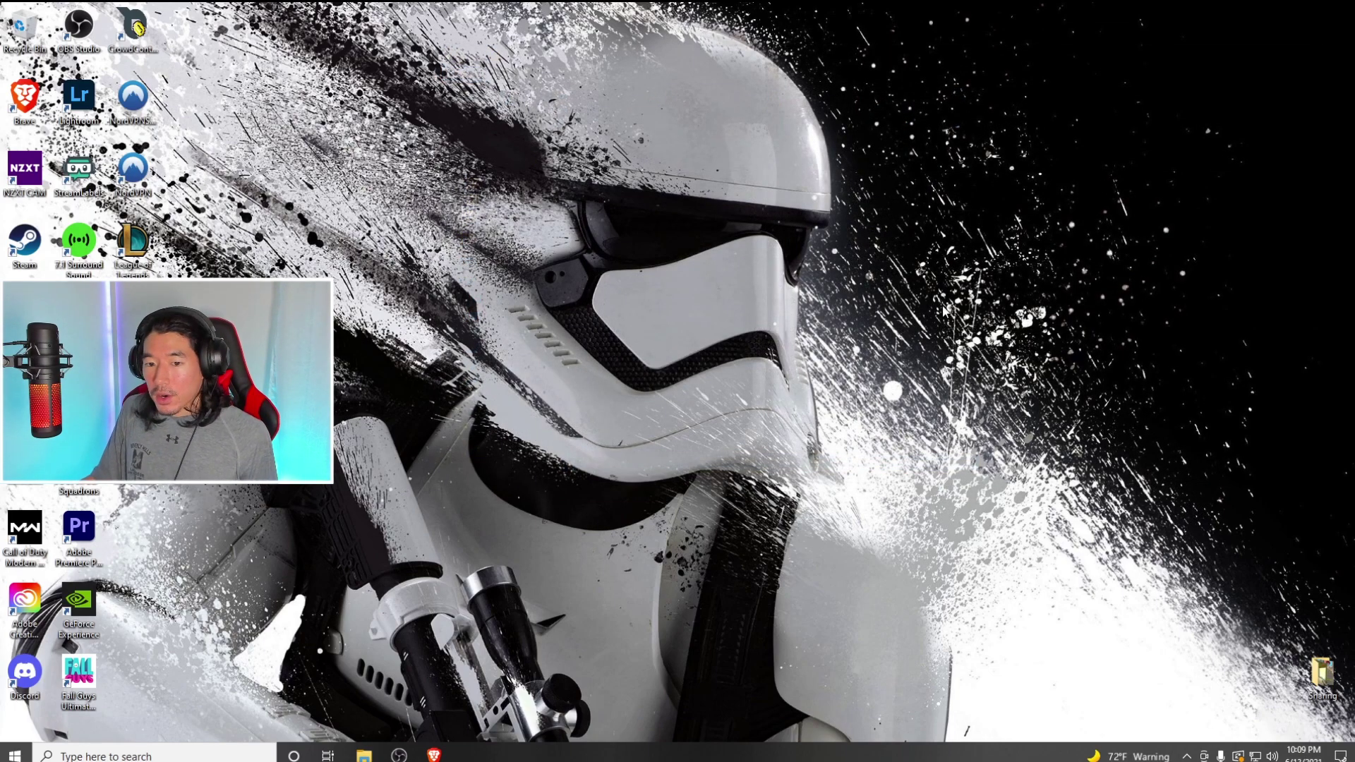
pyautogui.click(27, 534)
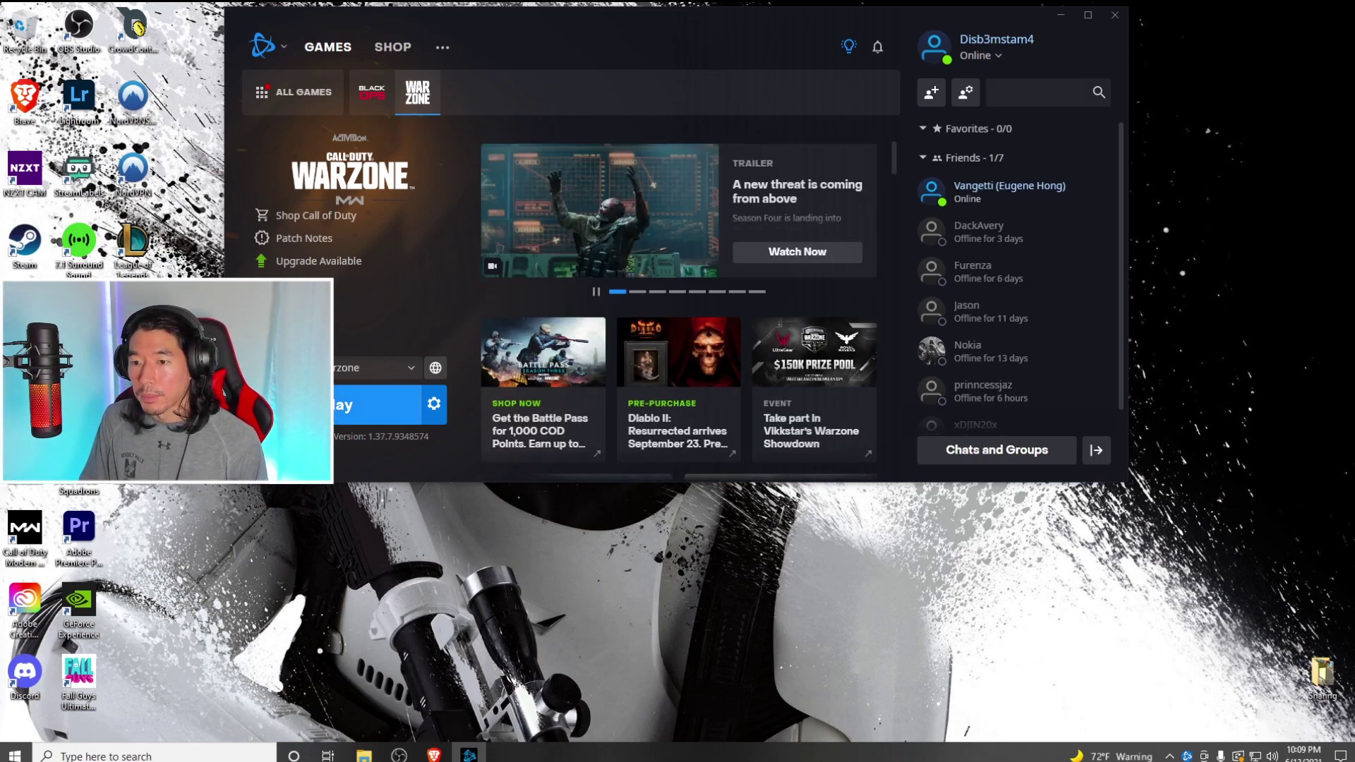
pyautogui.click(336, 412)
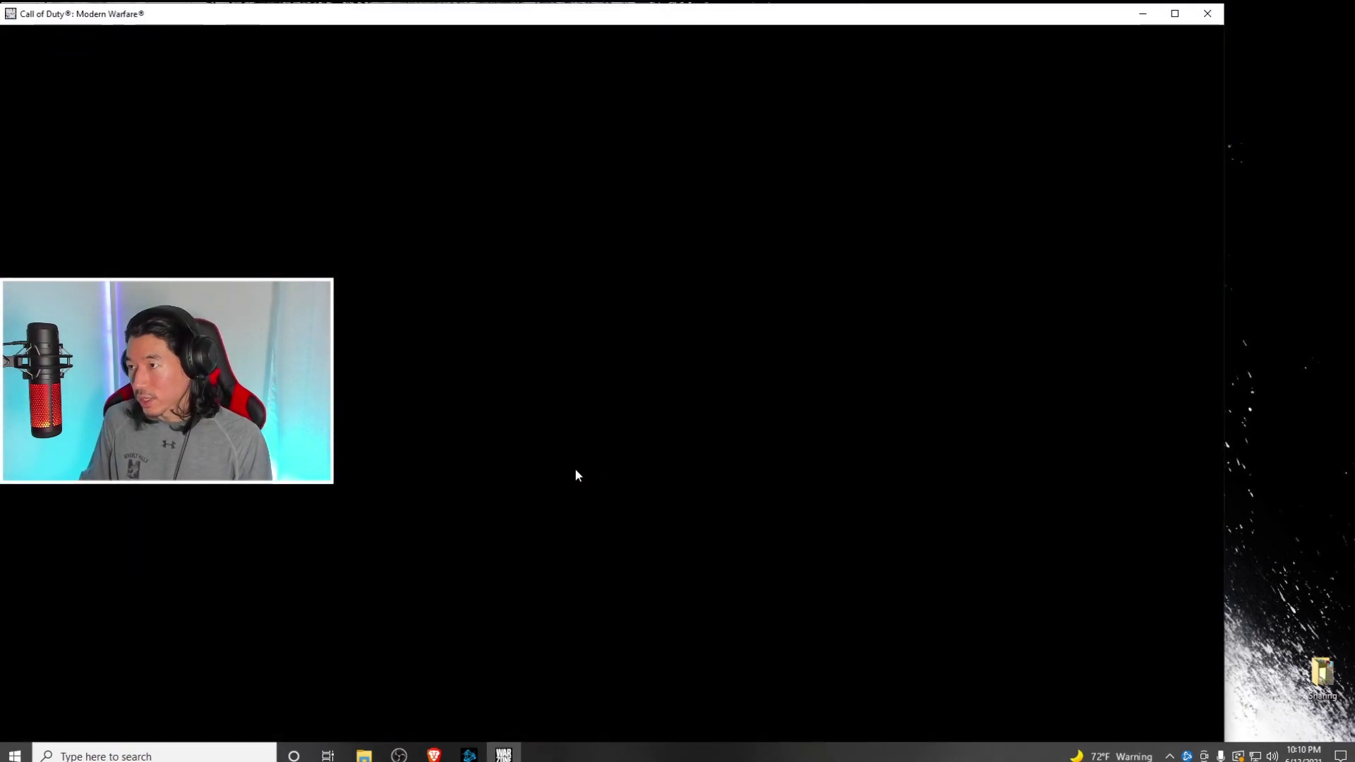
# Step: Maximize the game, enter the main menu, and set the Social online status to Appear Offline
pyautogui.click(1175, 13)
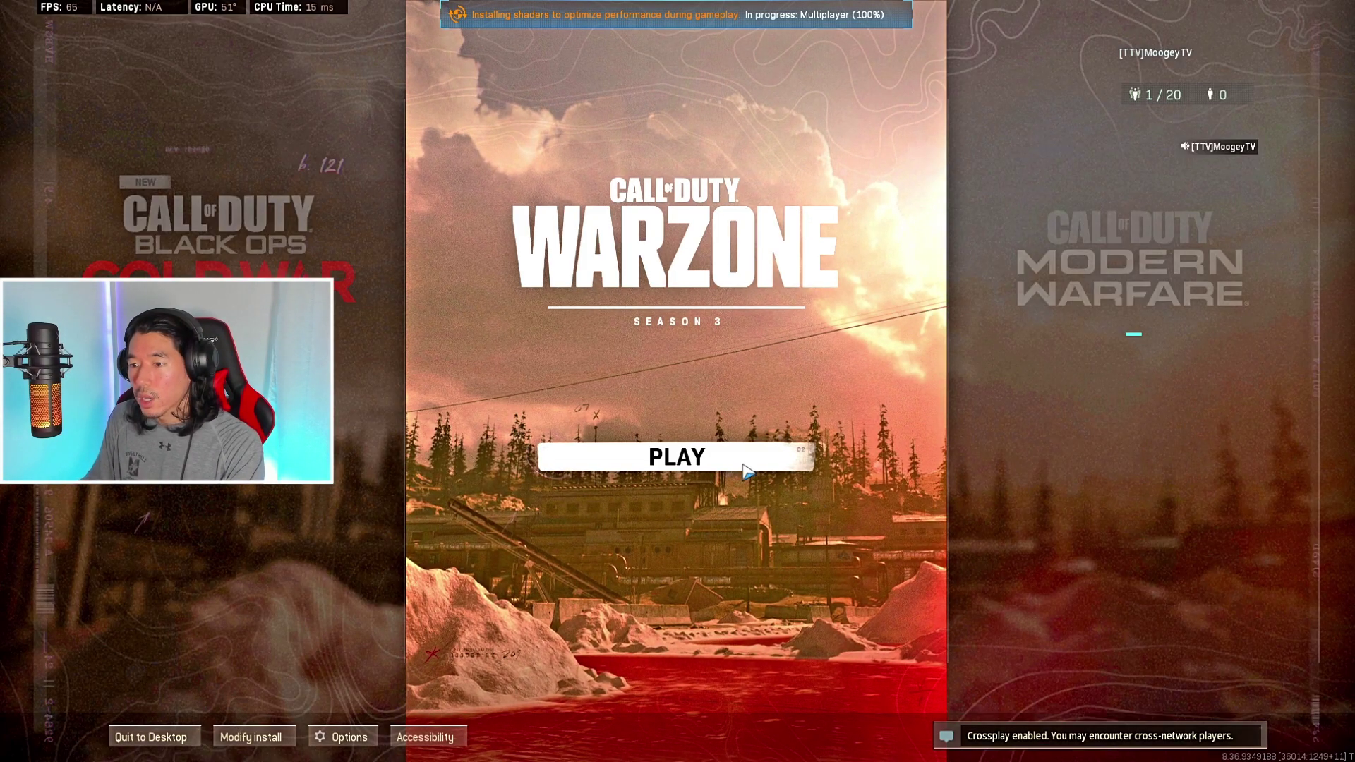
pyautogui.click(689, 472)
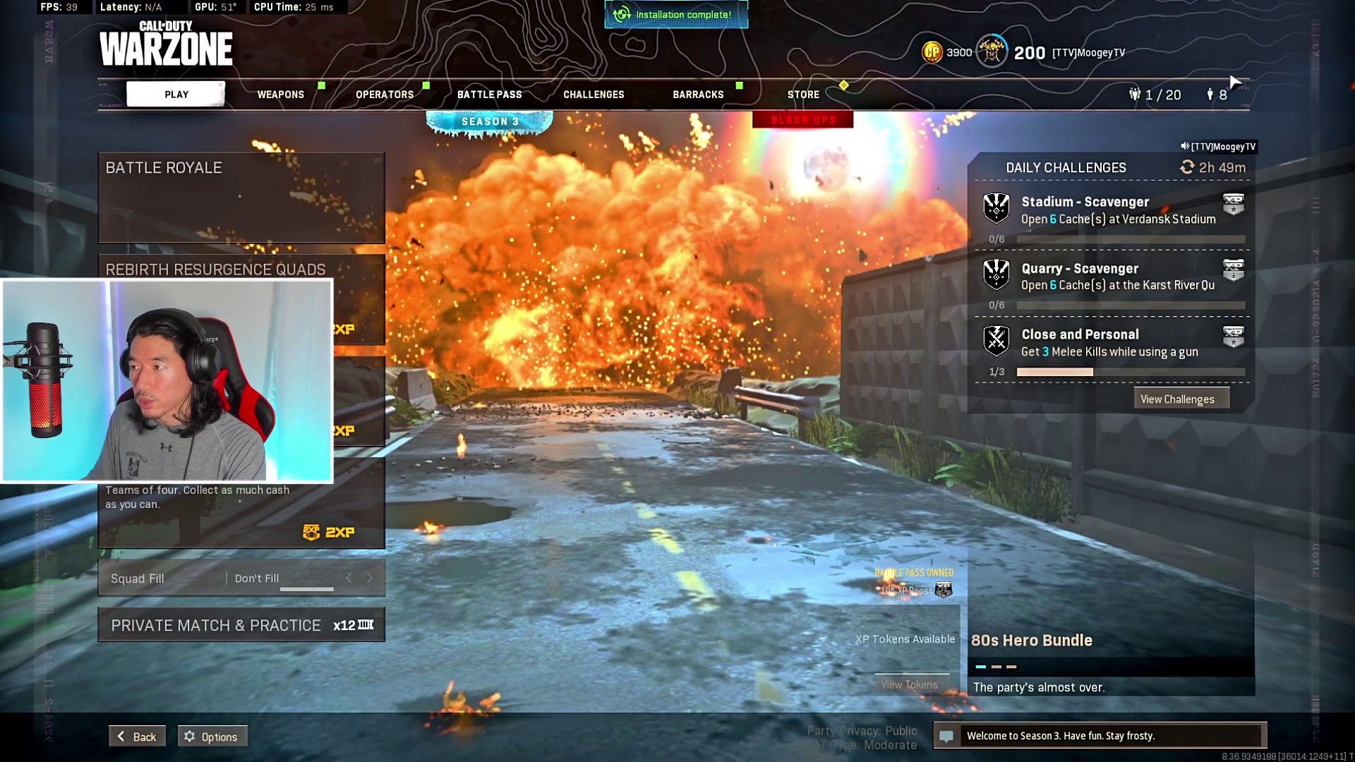
pyautogui.click(1197, 124)
pyautogui.click(1198, 100)
pyautogui.click(1207, 189)
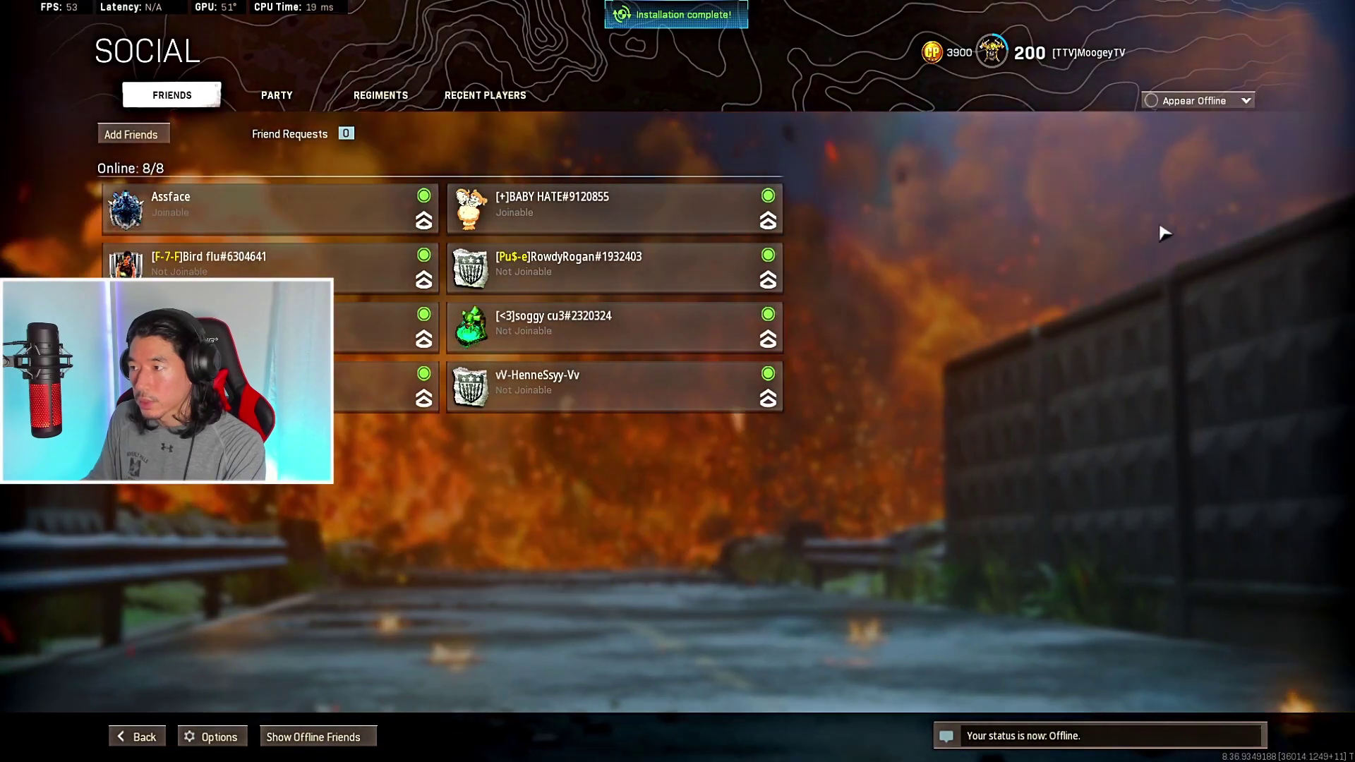
pyautogui.press('Escape')
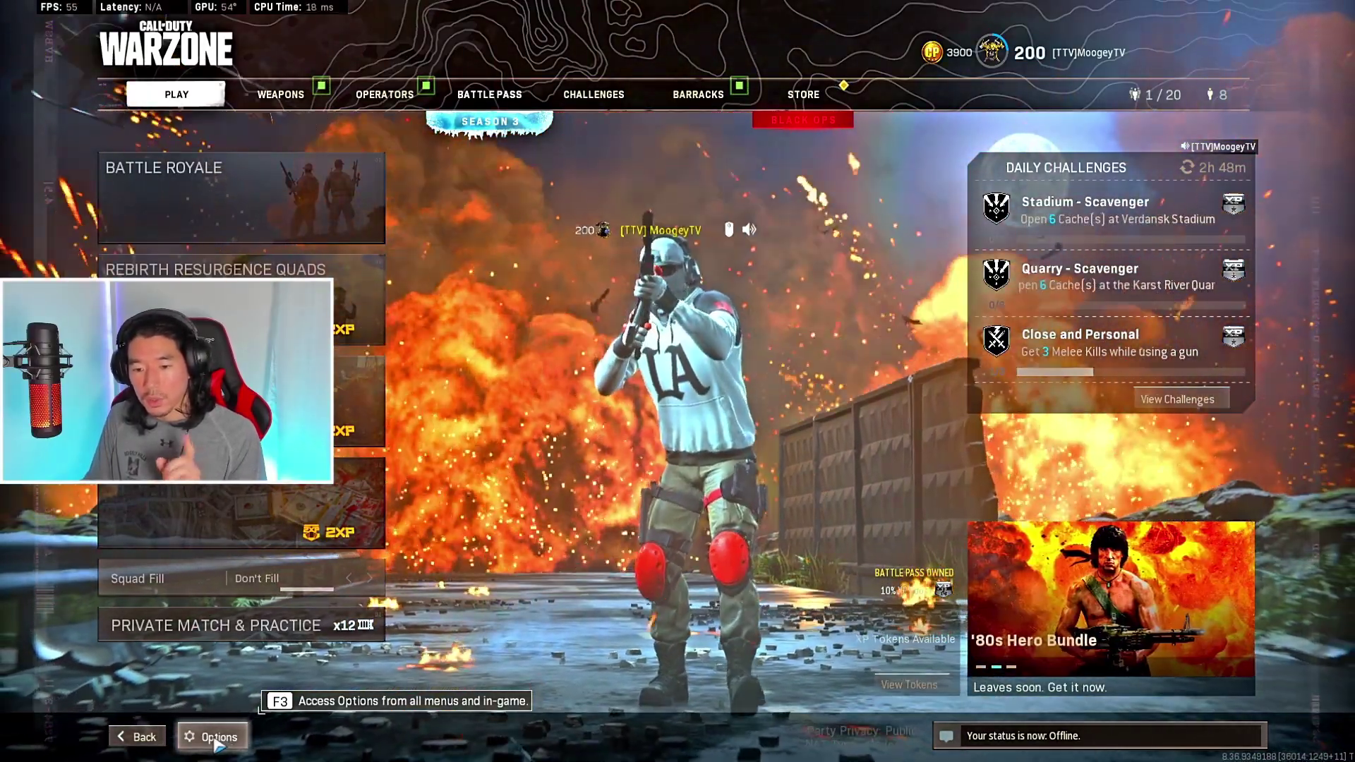
pyautogui.click(219, 741)
pyautogui.click(255, 99)
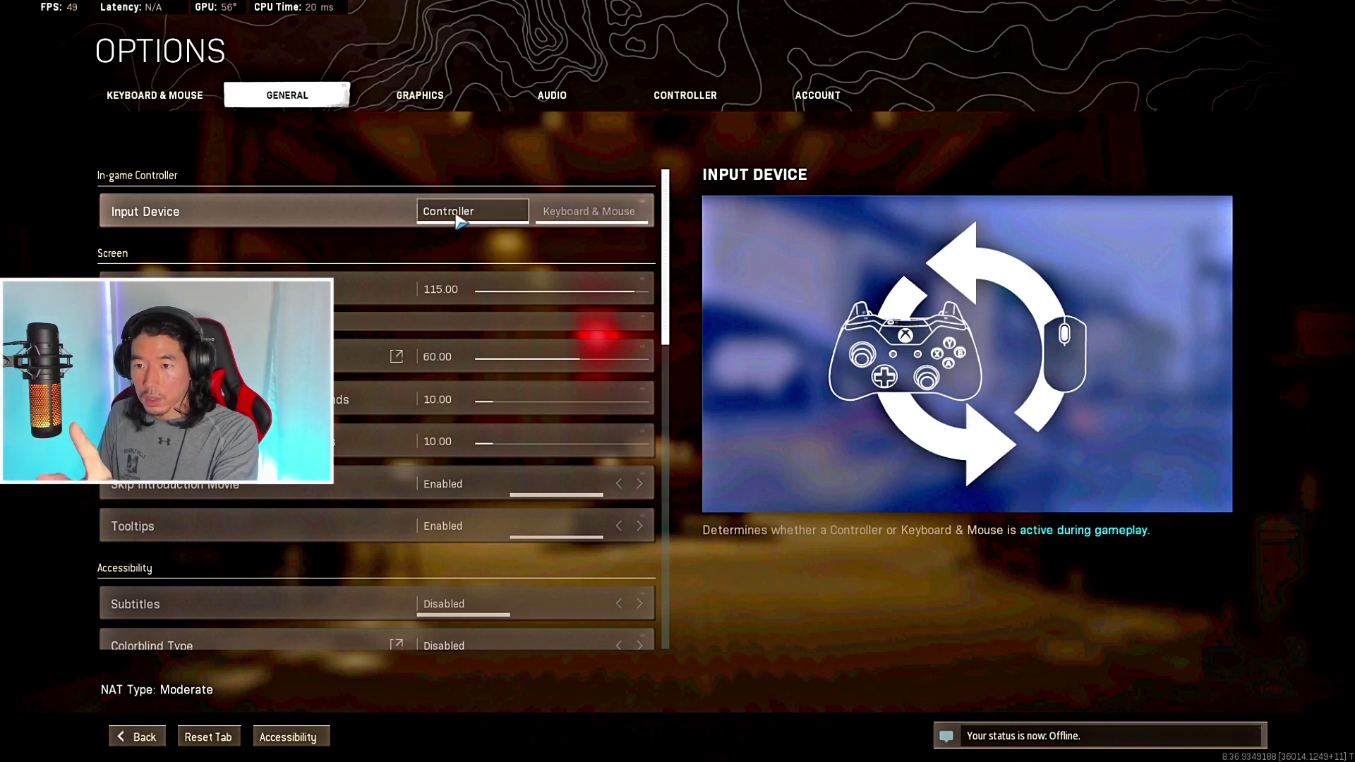
pyautogui.click(161, 740)
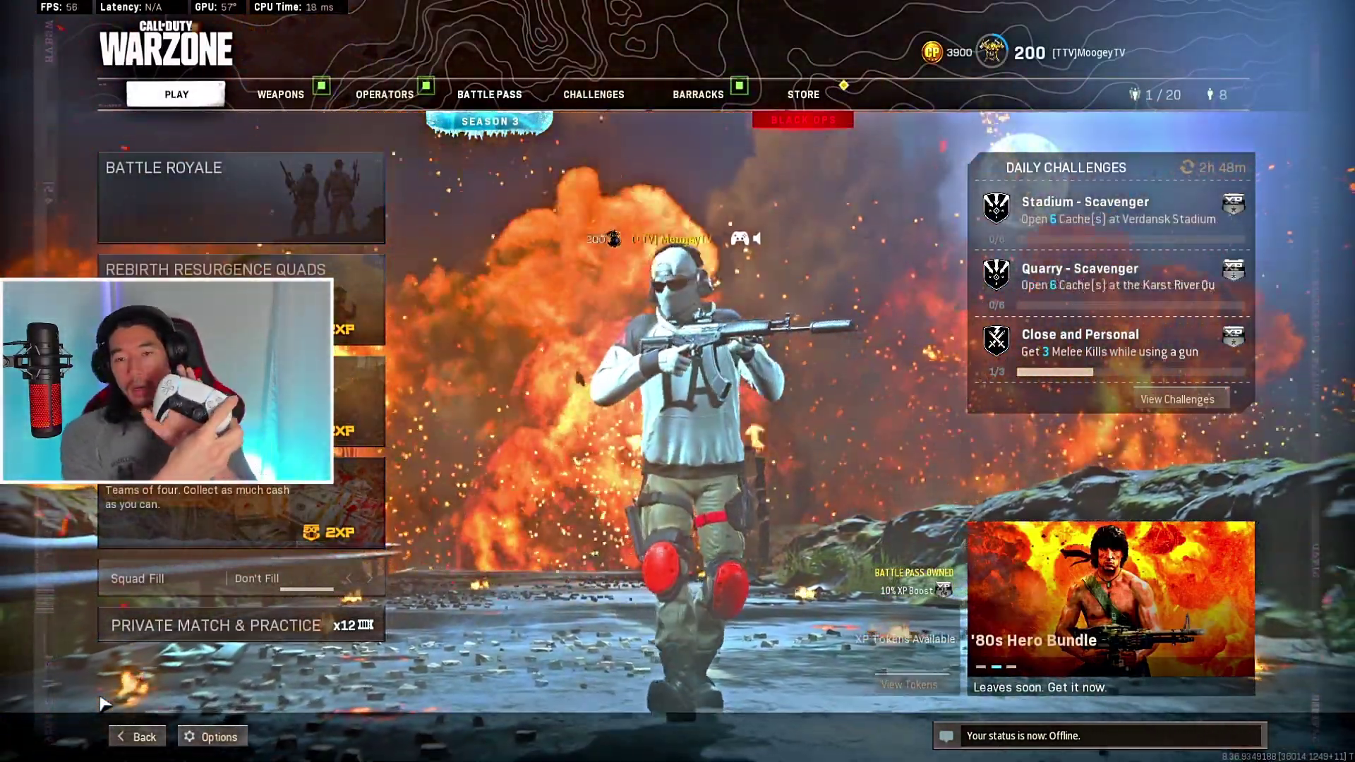
# Step: Flip with the LB/RB bumpers through Store, Barracks and Weapons, then open Battle Royale's BR Trios panel
pyautogui.press('q')
pyautogui.press('e')
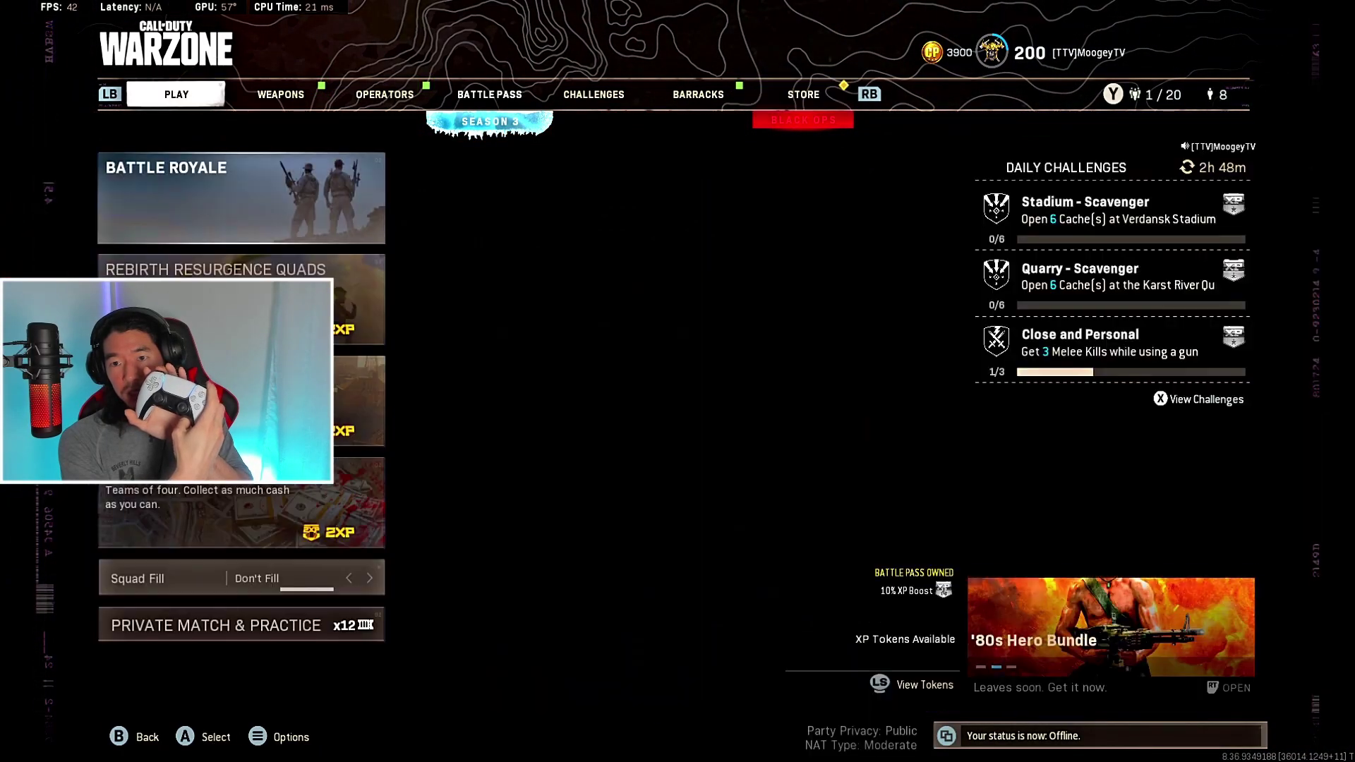
pyautogui.press('q')
pyautogui.press('e')
pyautogui.press('q')
pyautogui.press('q')
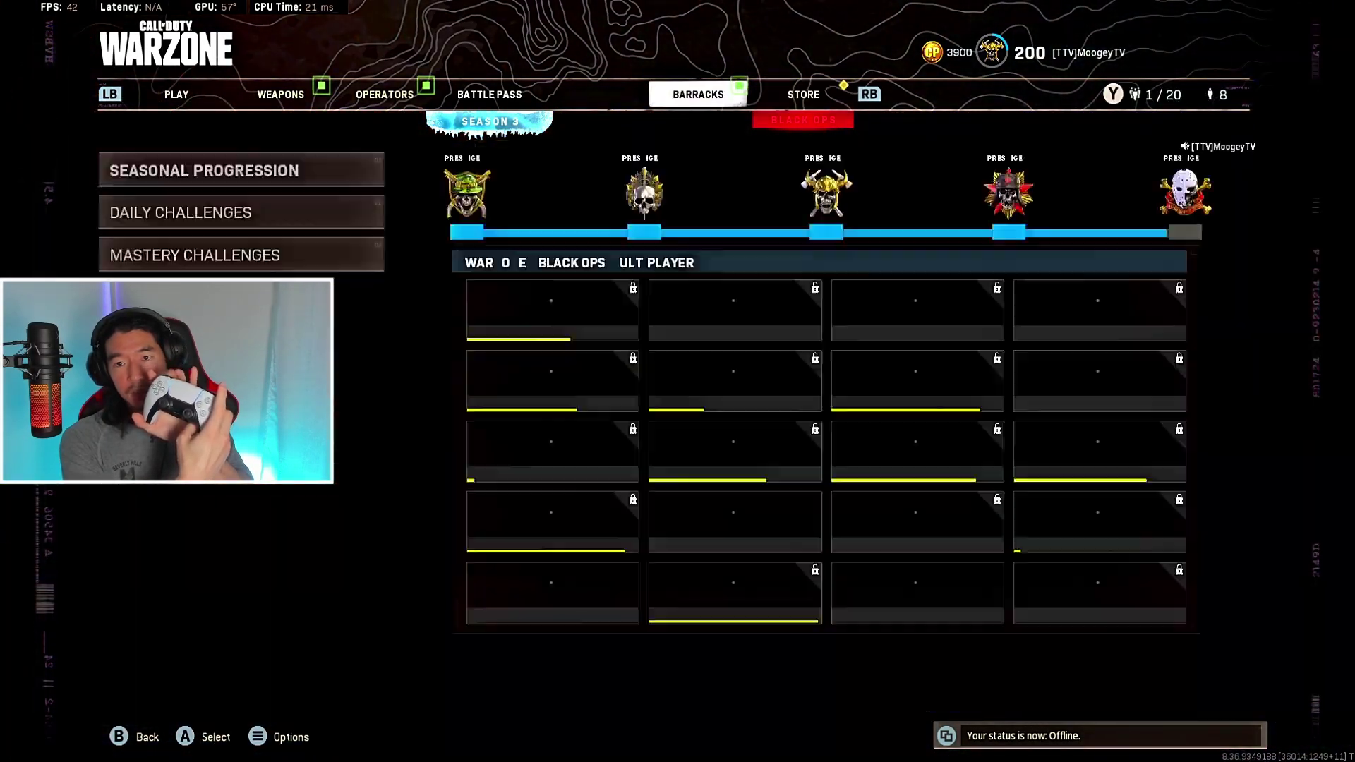
pyautogui.press('e')
pyautogui.press('e')
pyautogui.press('e')
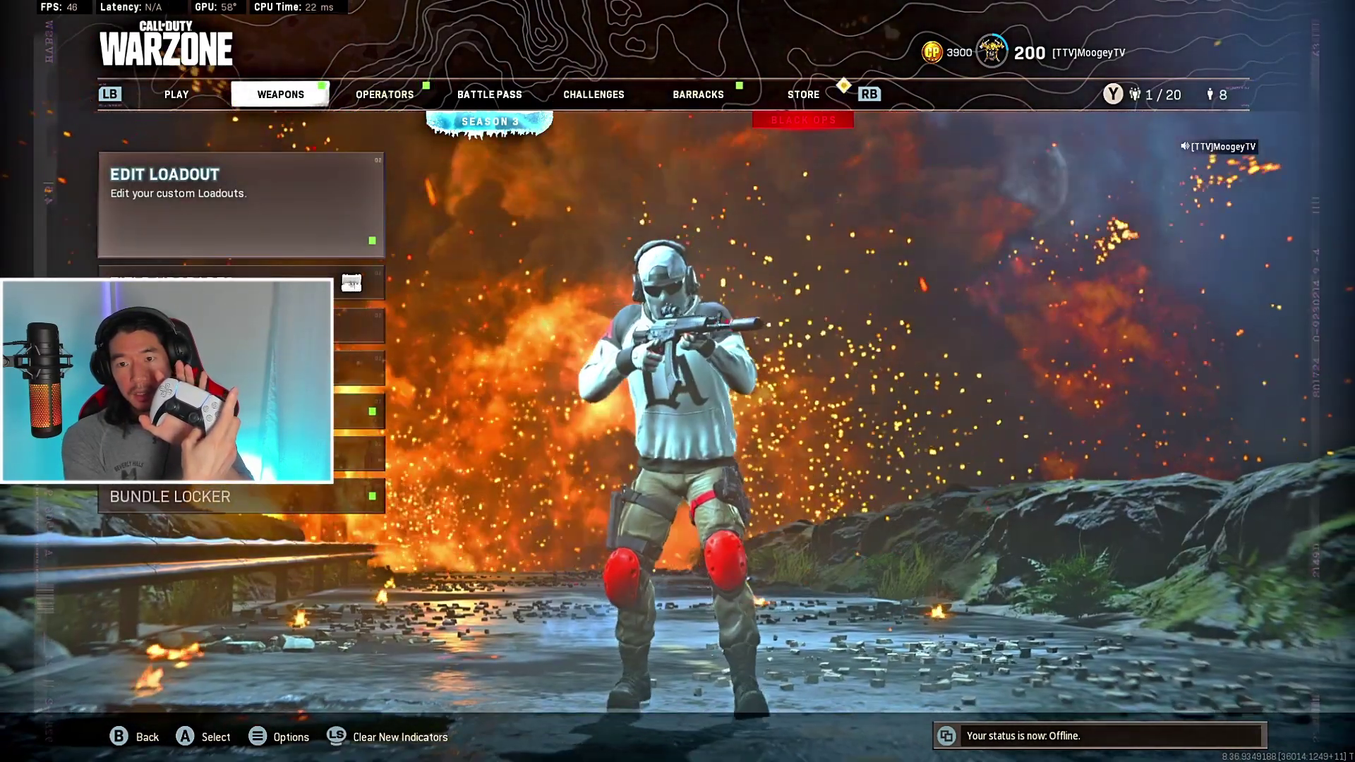
pyautogui.press('q')
pyautogui.press('e')
pyautogui.press('q')
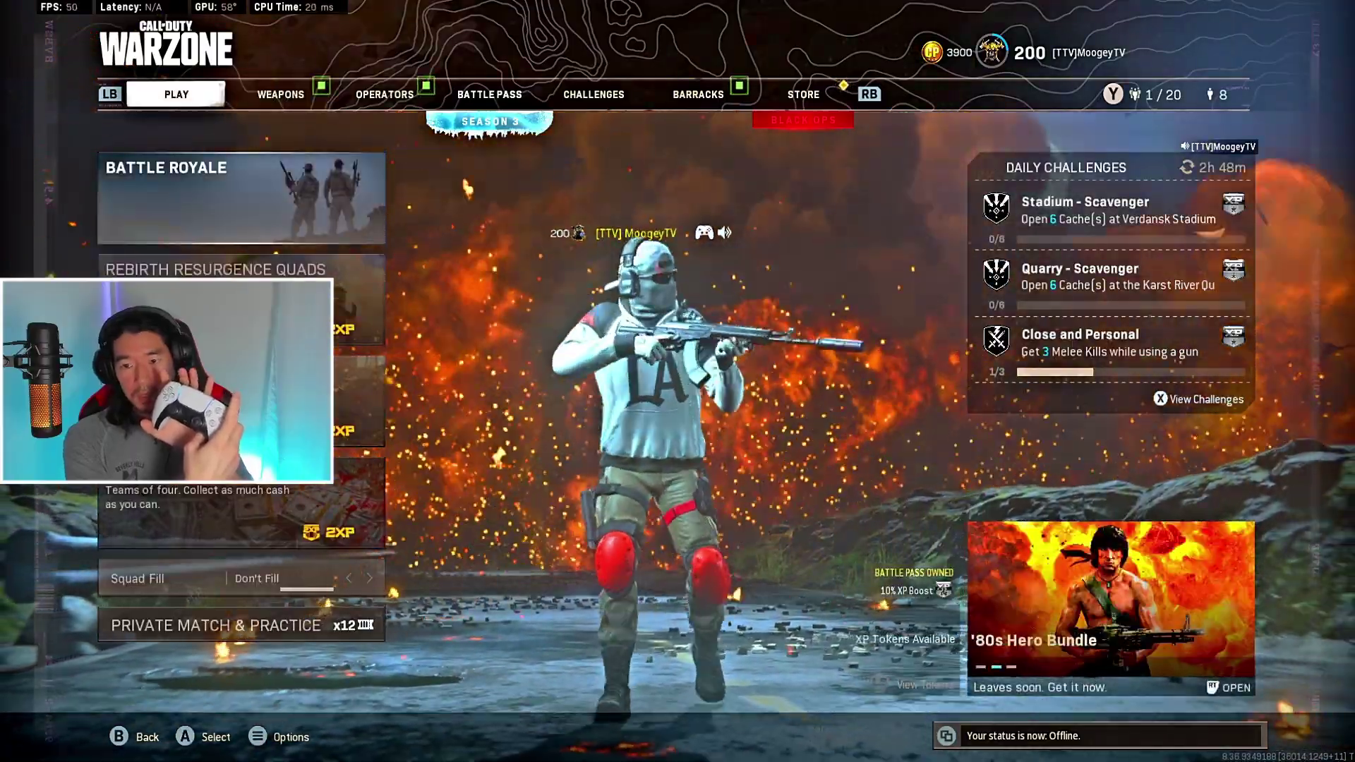
pyautogui.press('Return')
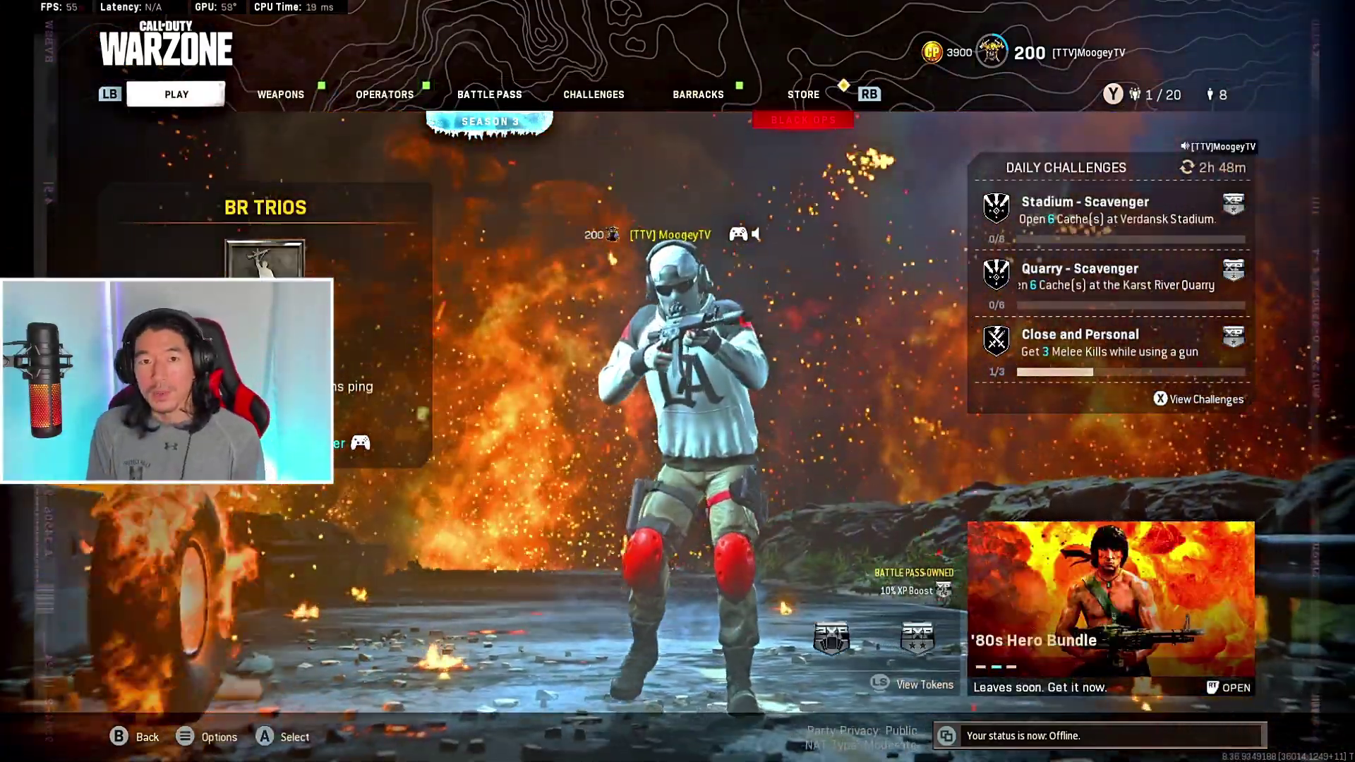